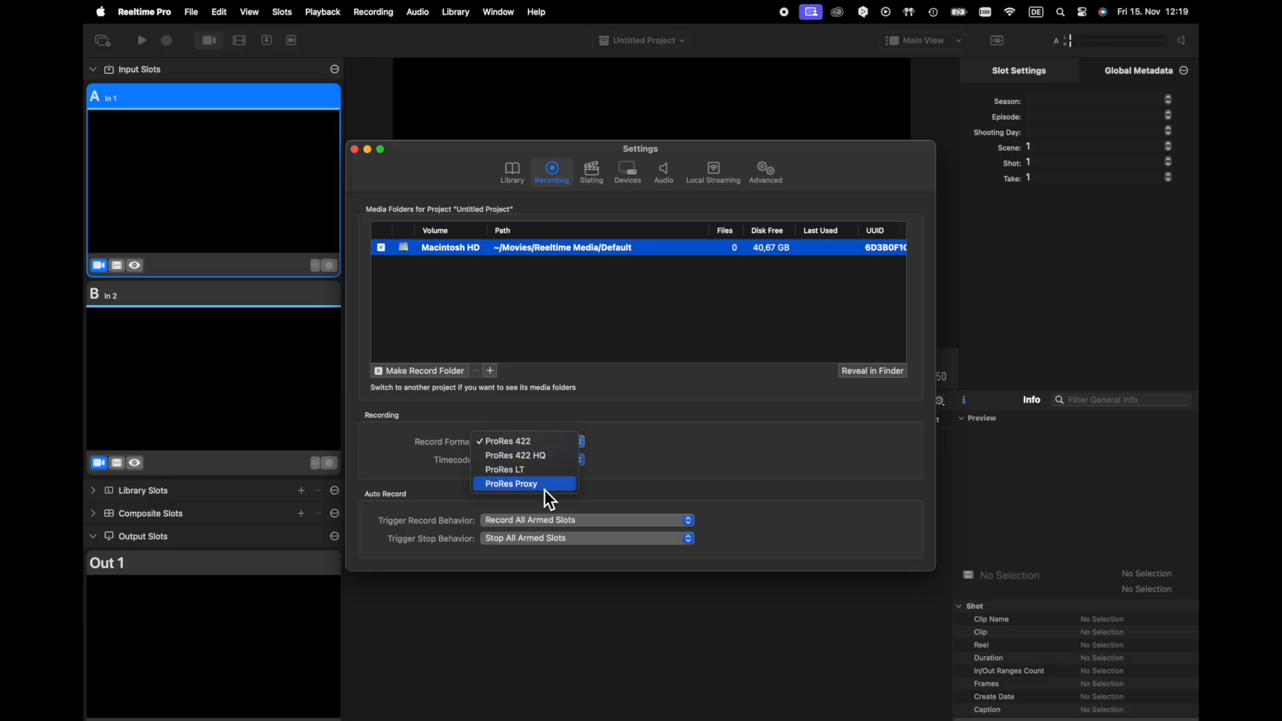
Add the New Media Folder from Reeltime Media on the wan-ssd drive to the project and make it the record folder
{"action": "left_click", "coordinate": [657, 469]}
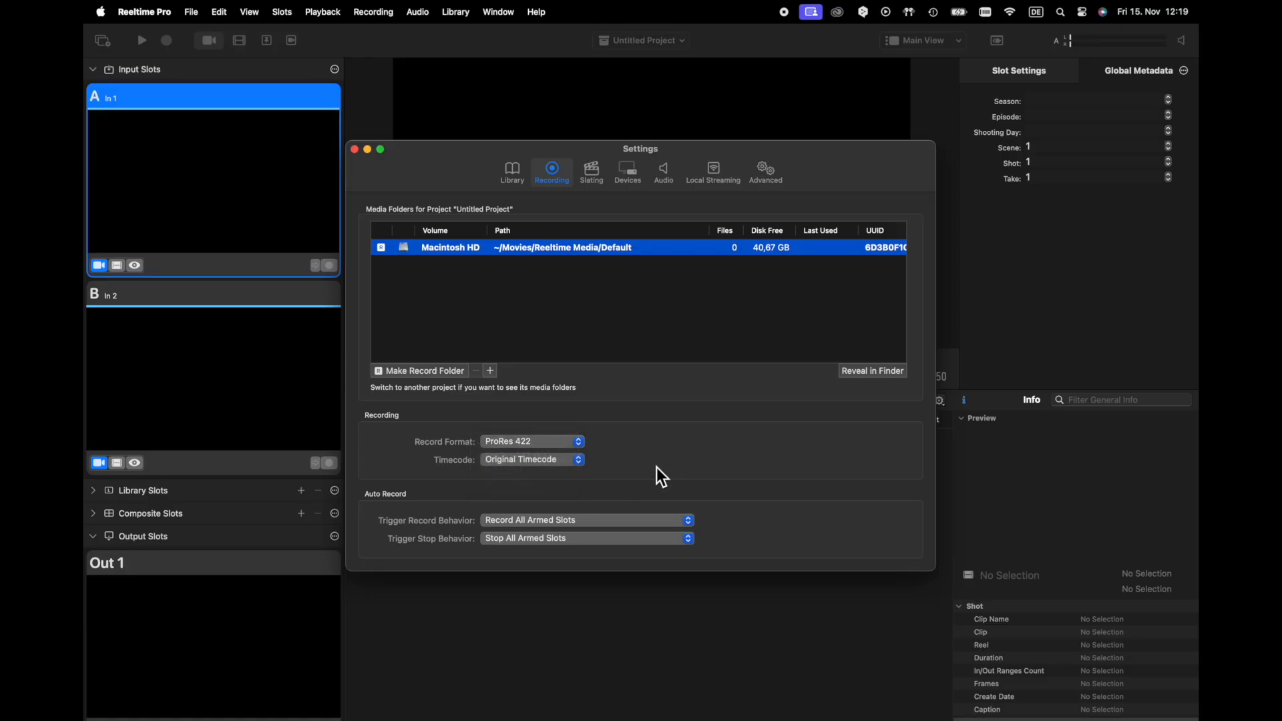
{"action": "left_click", "coordinate": [493, 371]}
{"action": "scroll", "coordinate": [453, 403], "scroll_direction": "down", "scroll_amount": 5}
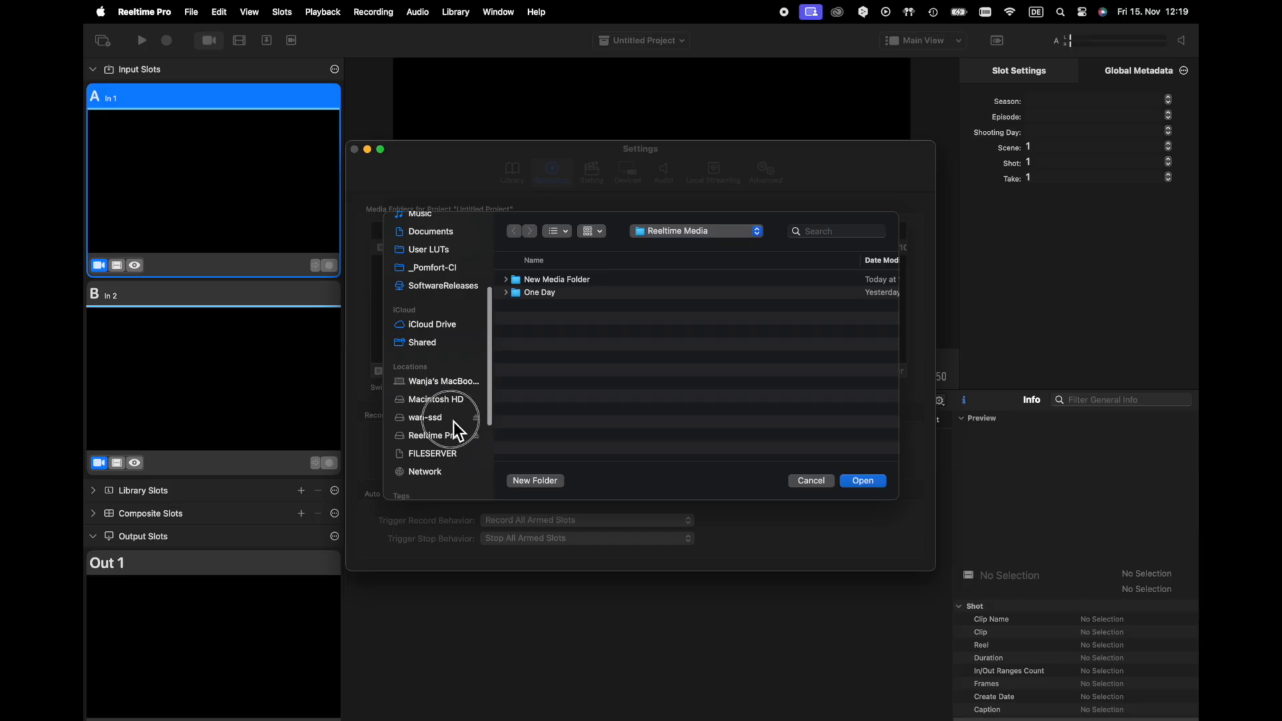
{"action": "left_click", "coordinate": [454, 421]}
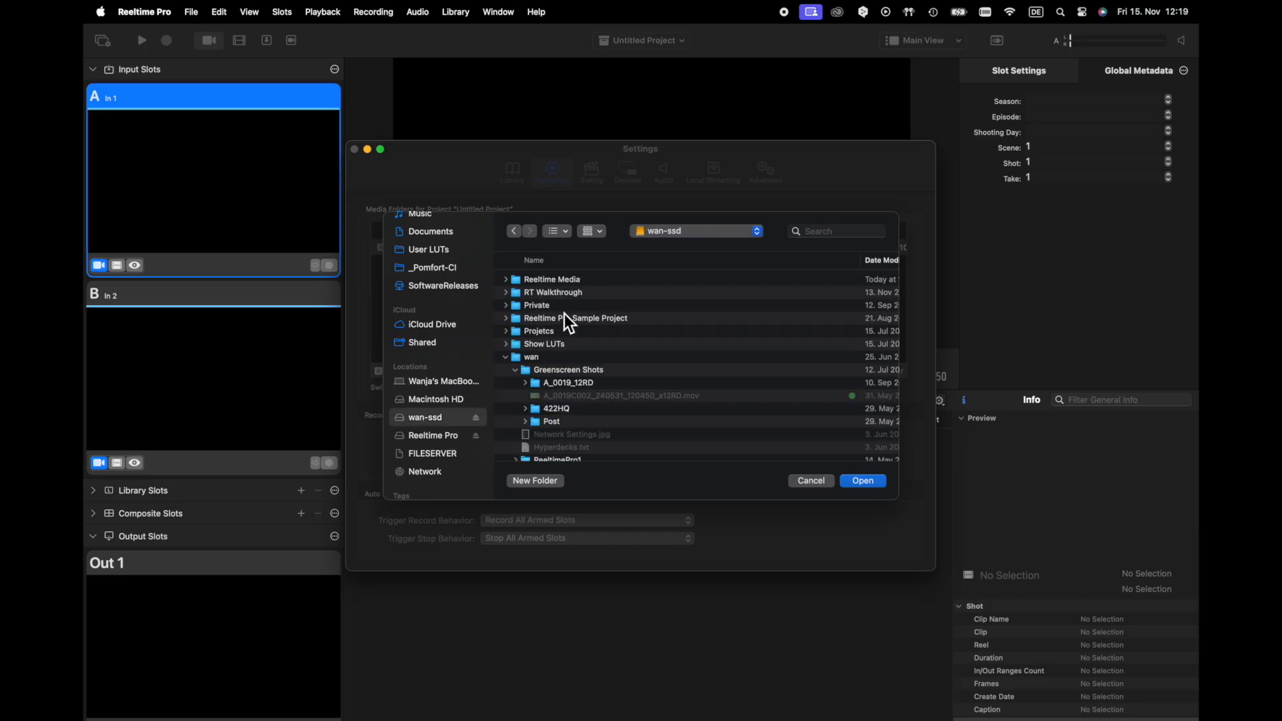
{"action": "double_click", "coordinate": [562, 284]}
{"action": "left_click", "coordinate": [562, 283]}
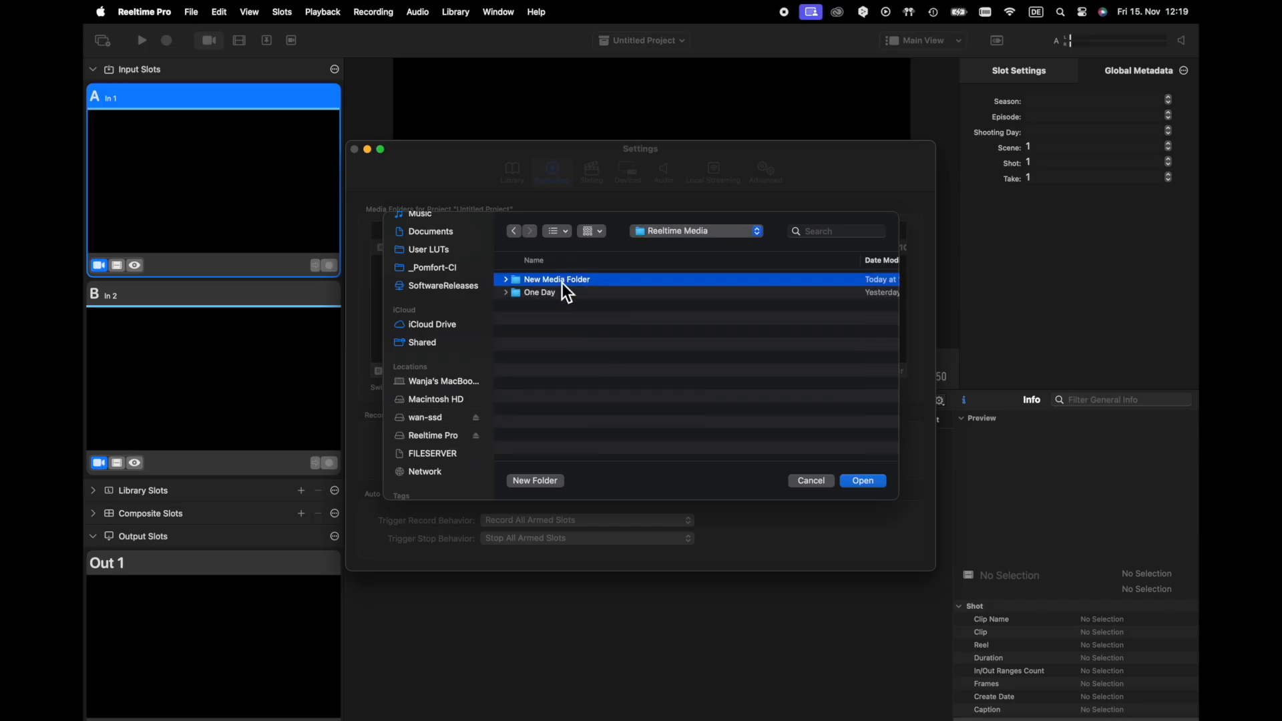
{"action": "left_click", "coordinate": [869, 482]}
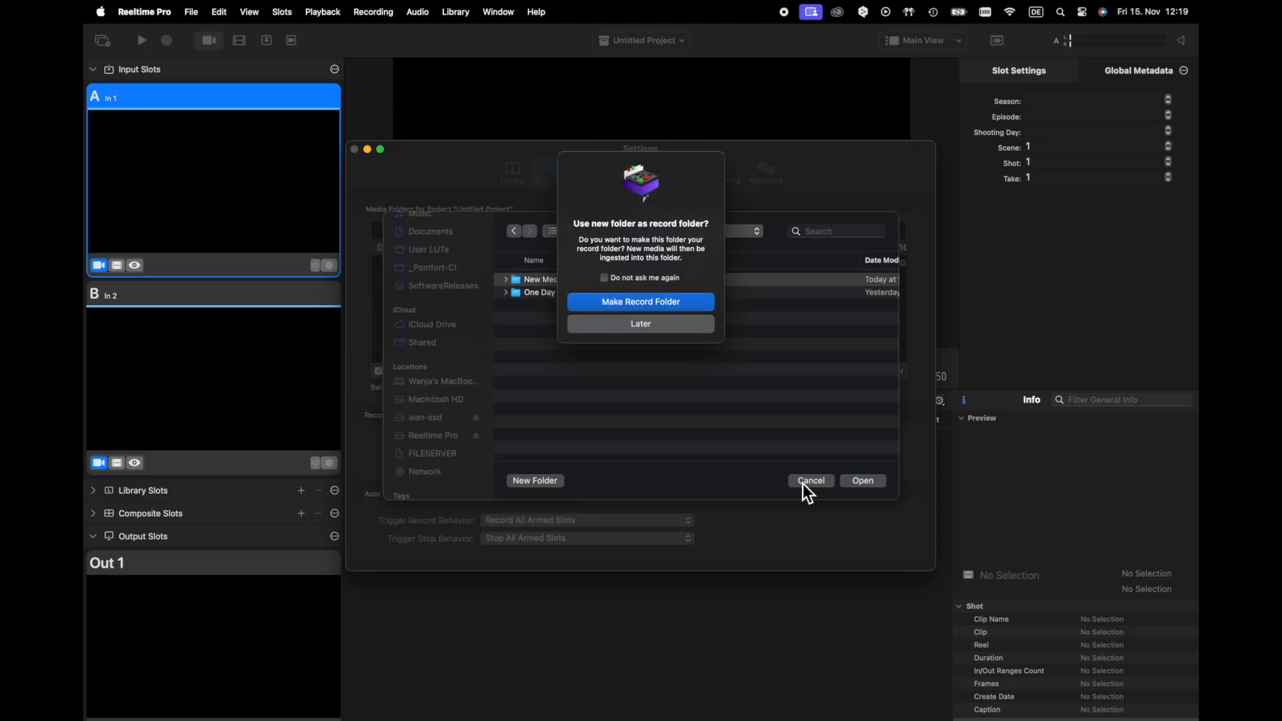
{"action": "left_click", "coordinate": [659, 304]}
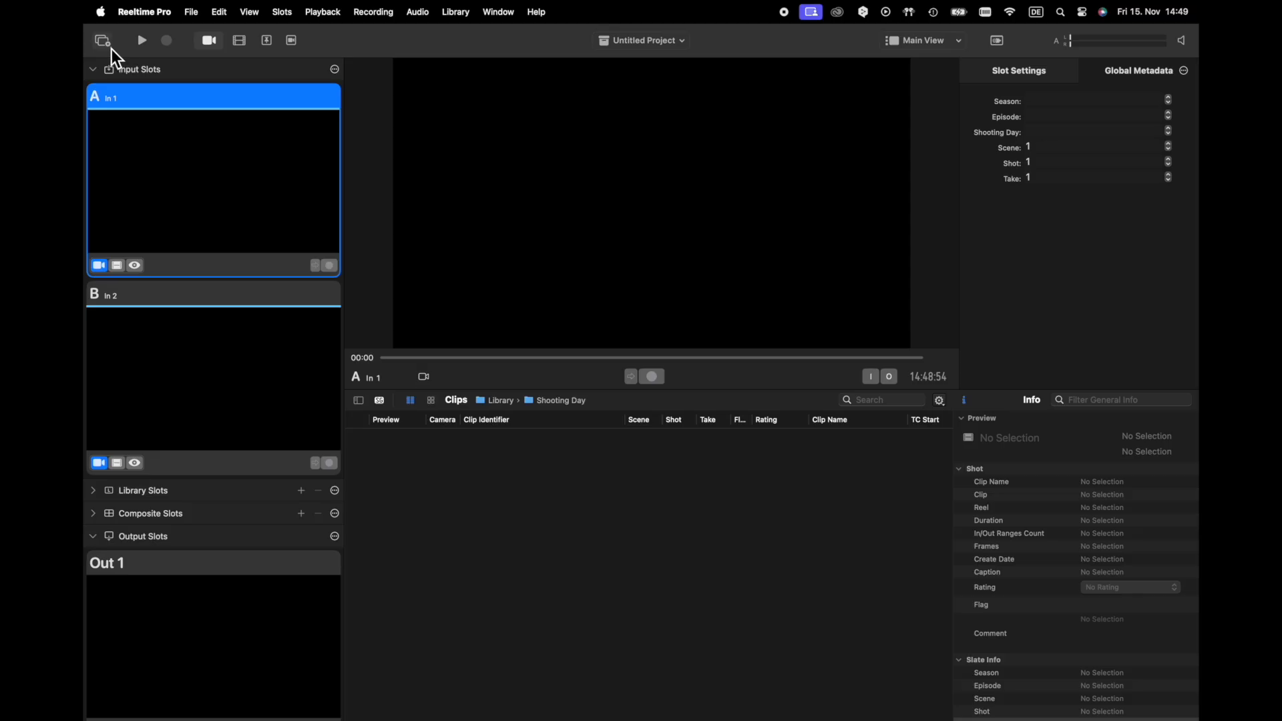
Rename input slot A as "Alexa 35" in the Slot Manager
{"action": "left_click", "coordinate": [111, 49]}
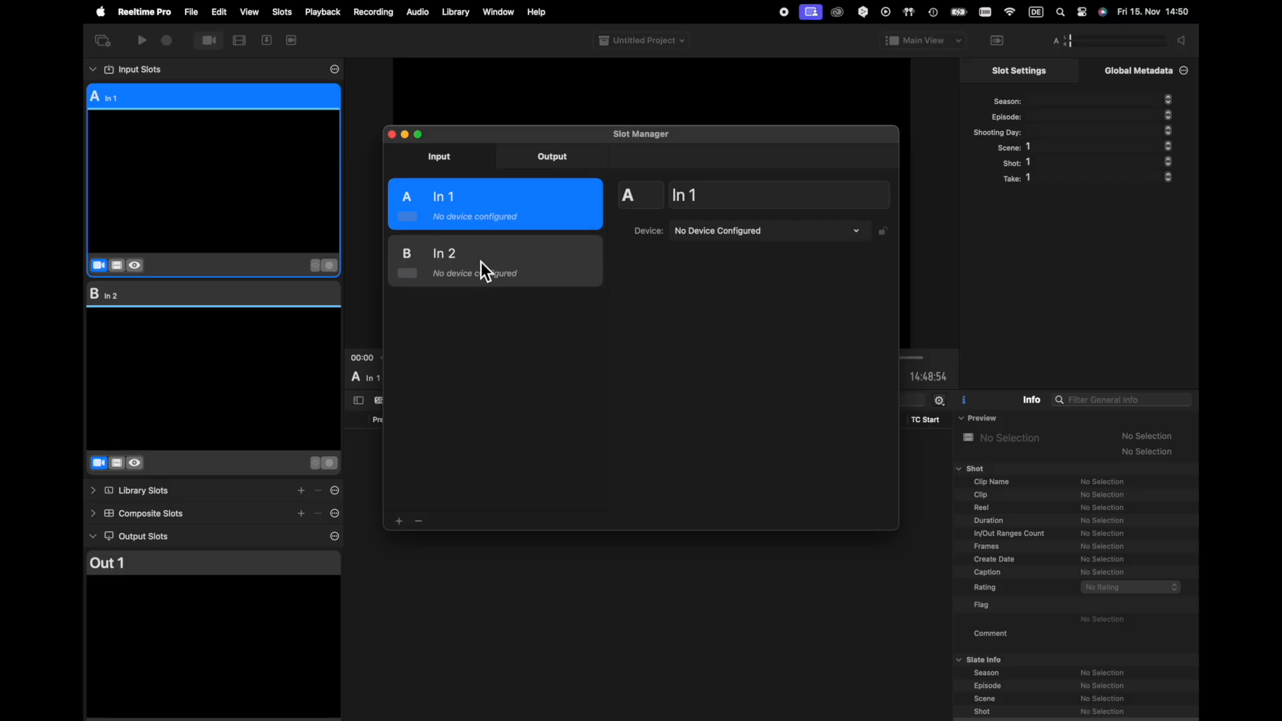
{"action": "left_click", "coordinate": [698, 200]}
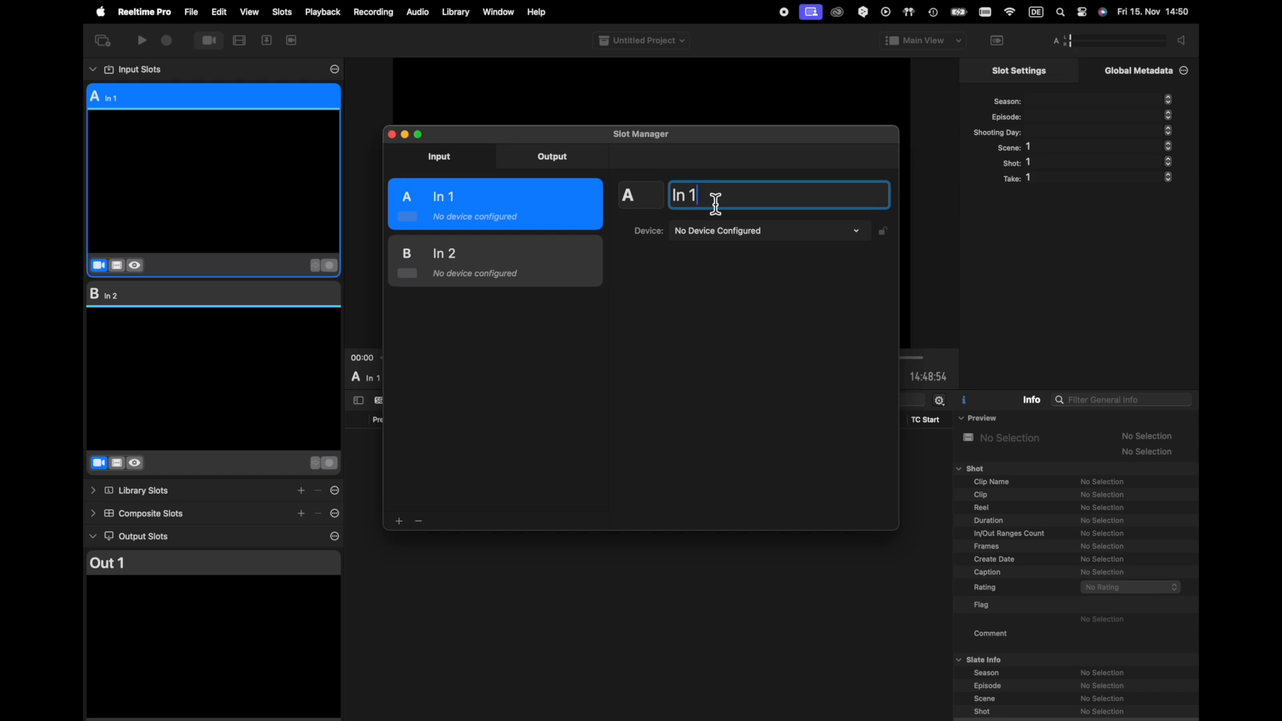
{"action": "key", "text": "super+a"}
{"action": "type", "text": "Alexa 35"}
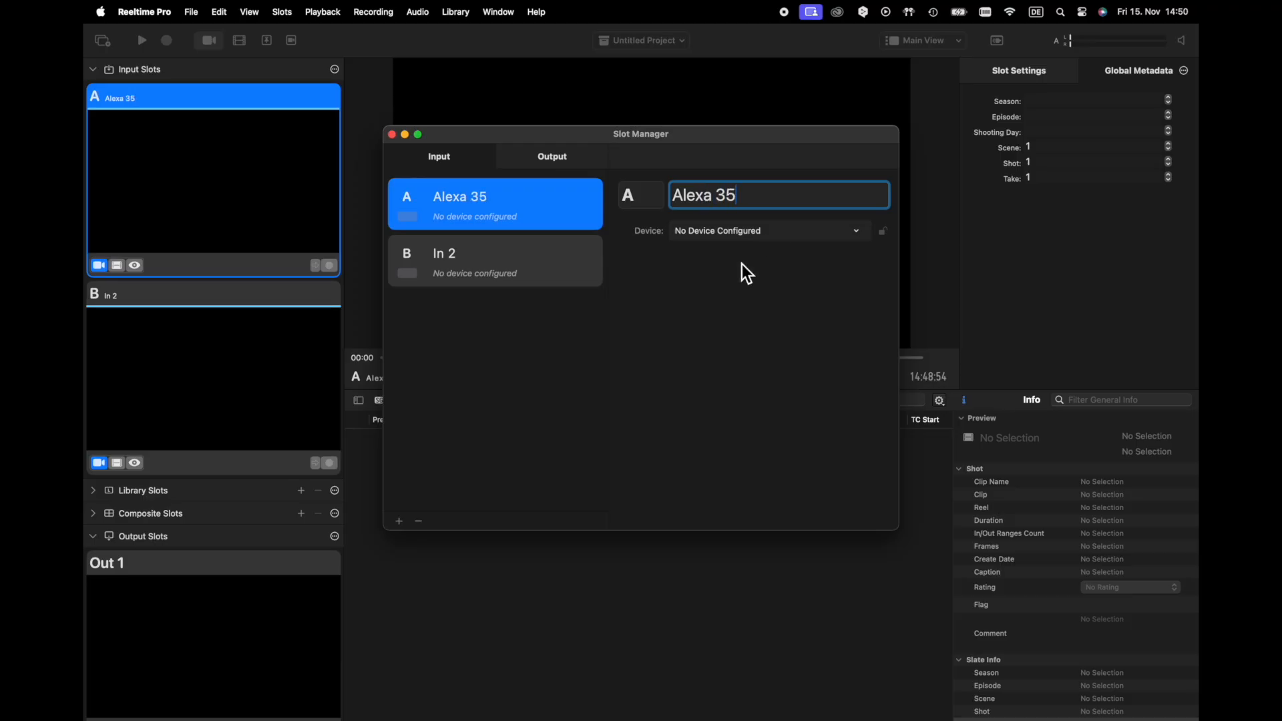
Rename input slot B as "Alexa Mini"
{"action": "left_click", "coordinate": [553, 284]}
{"action": "left_click_drag", "start_coordinate": [733, 201], "coordinate": [671, 201]}
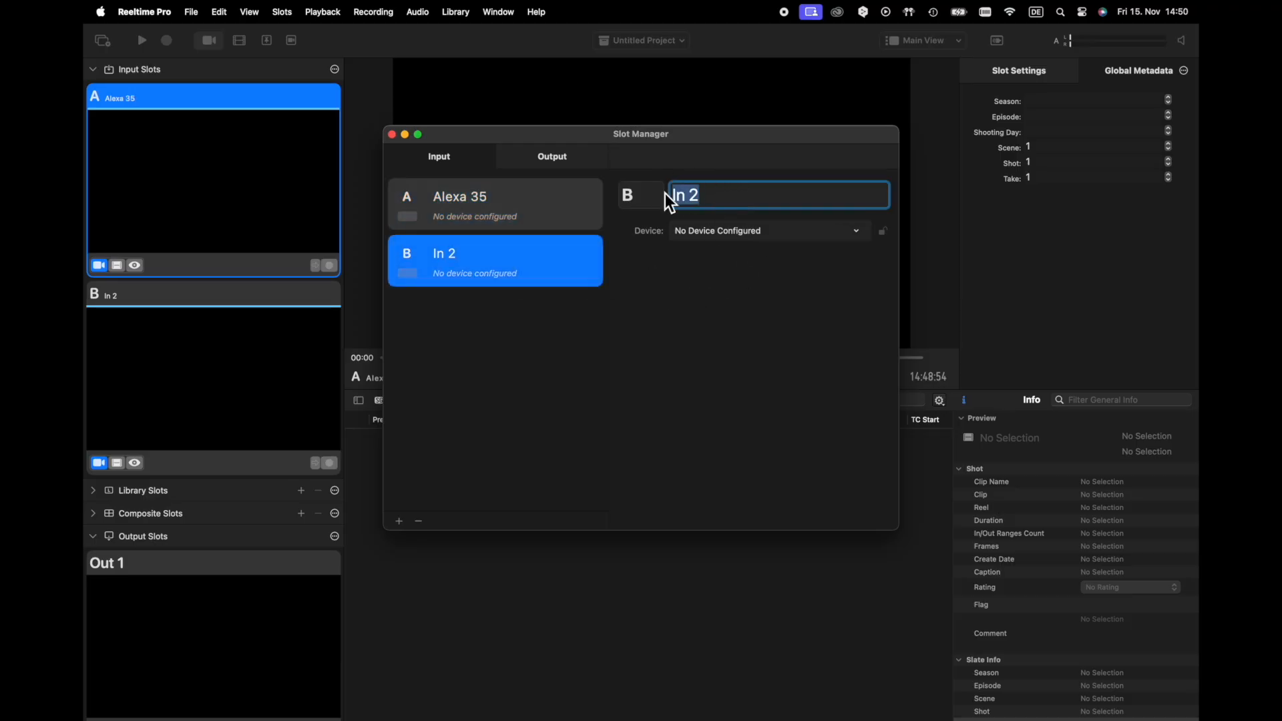
{"action": "type", "text": "Alexa Mini"}
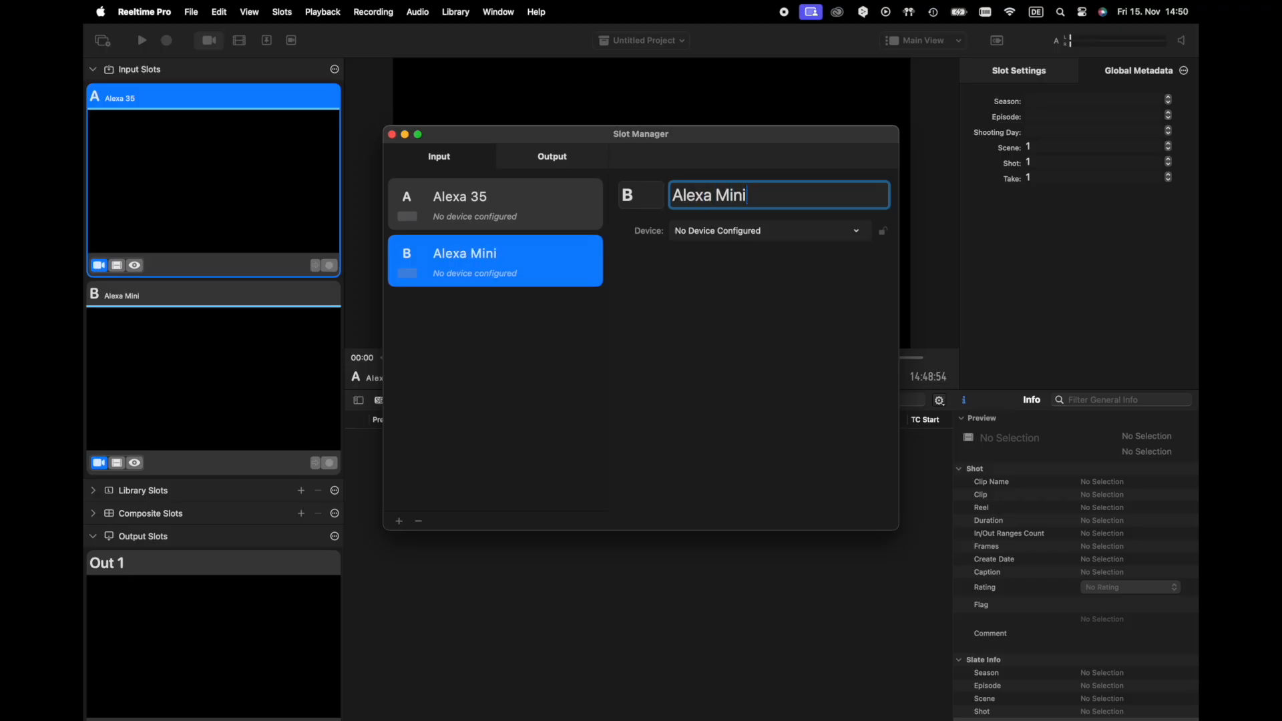
{"action": "key", "text": "Return"}
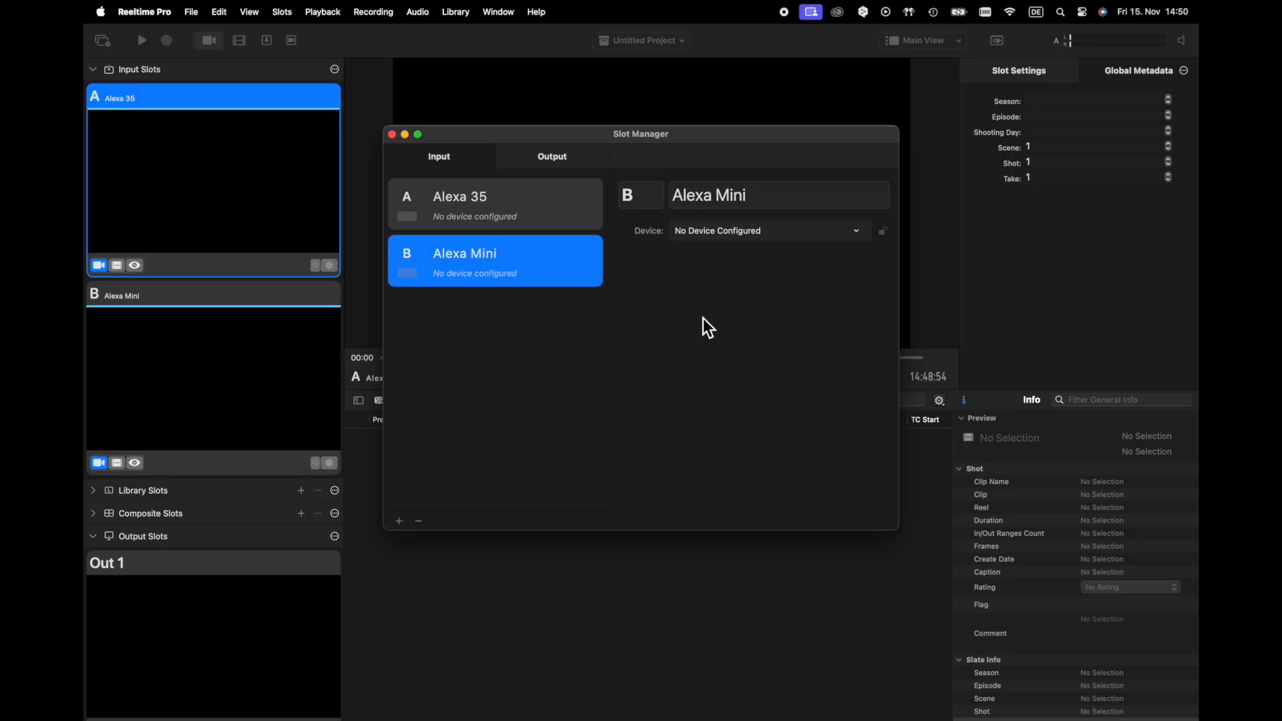
Connect the Video Router to the auto-detected Smart Videohub (10.0.1.2) and close the router window
{"action": "left_click", "coordinate": [1002, 46]}
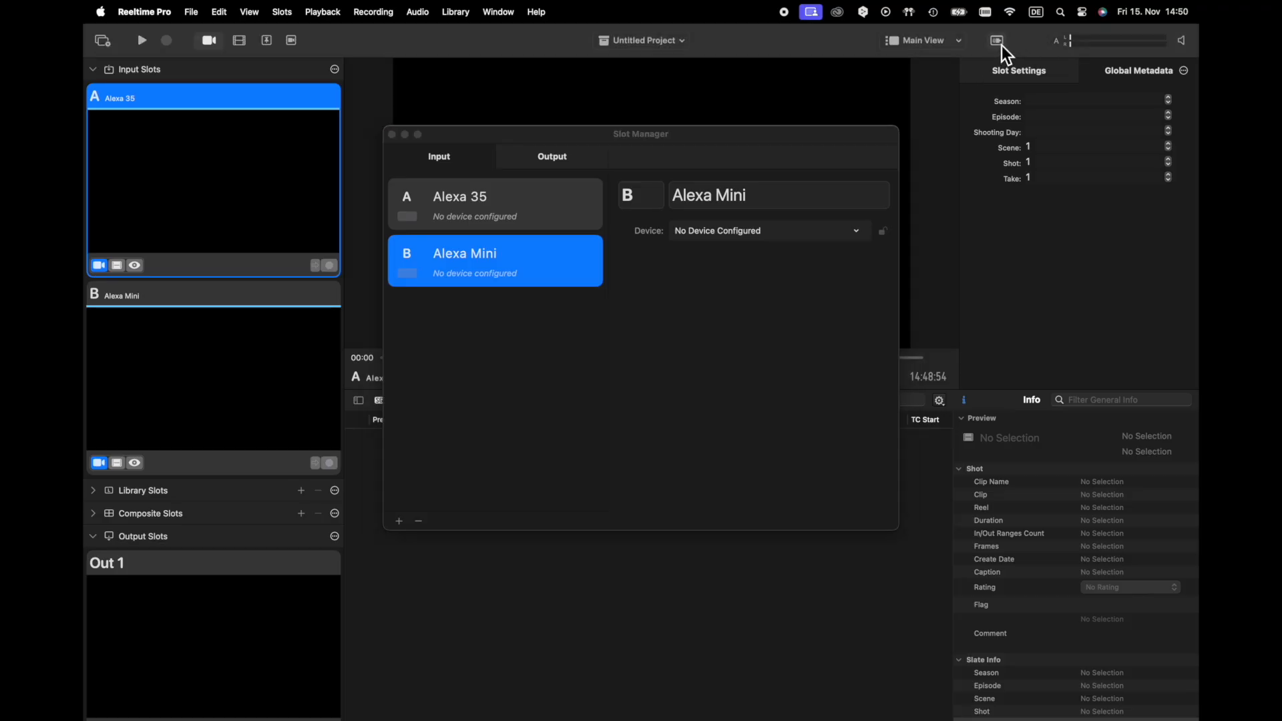
{"action": "left_click", "coordinate": [1002, 45]}
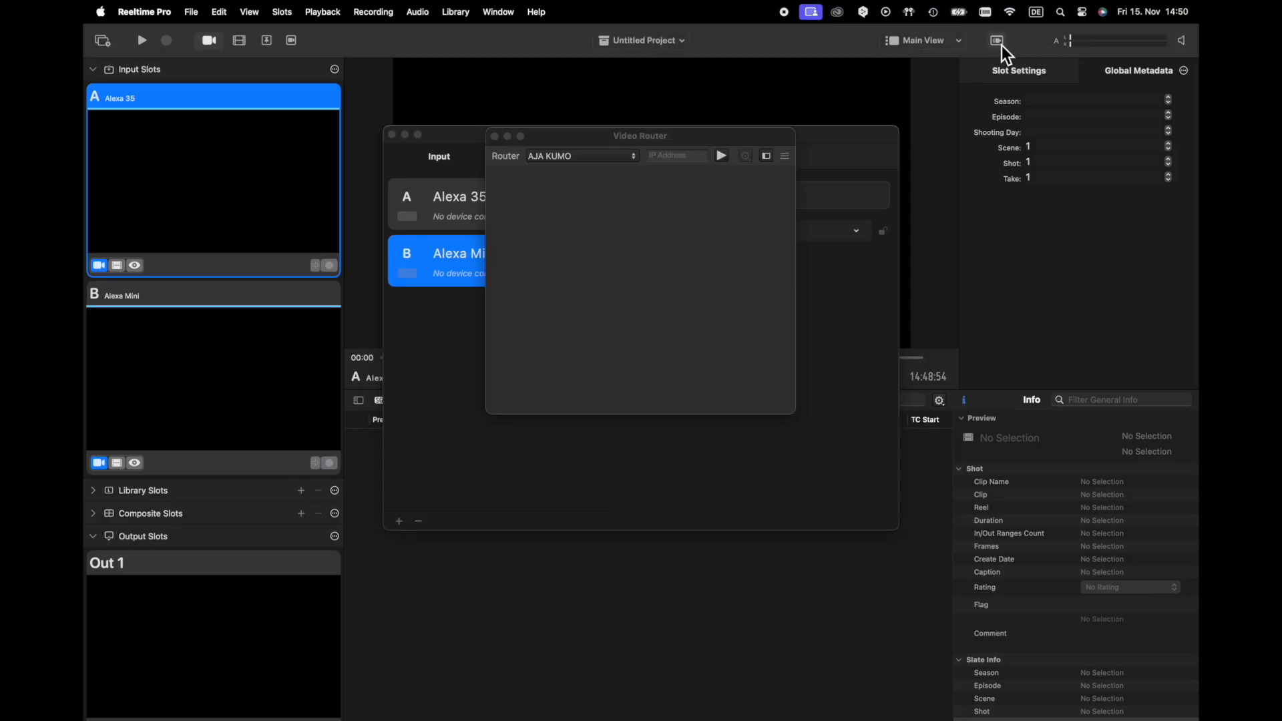
{"action": "left_click", "coordinate": [624, 160]}
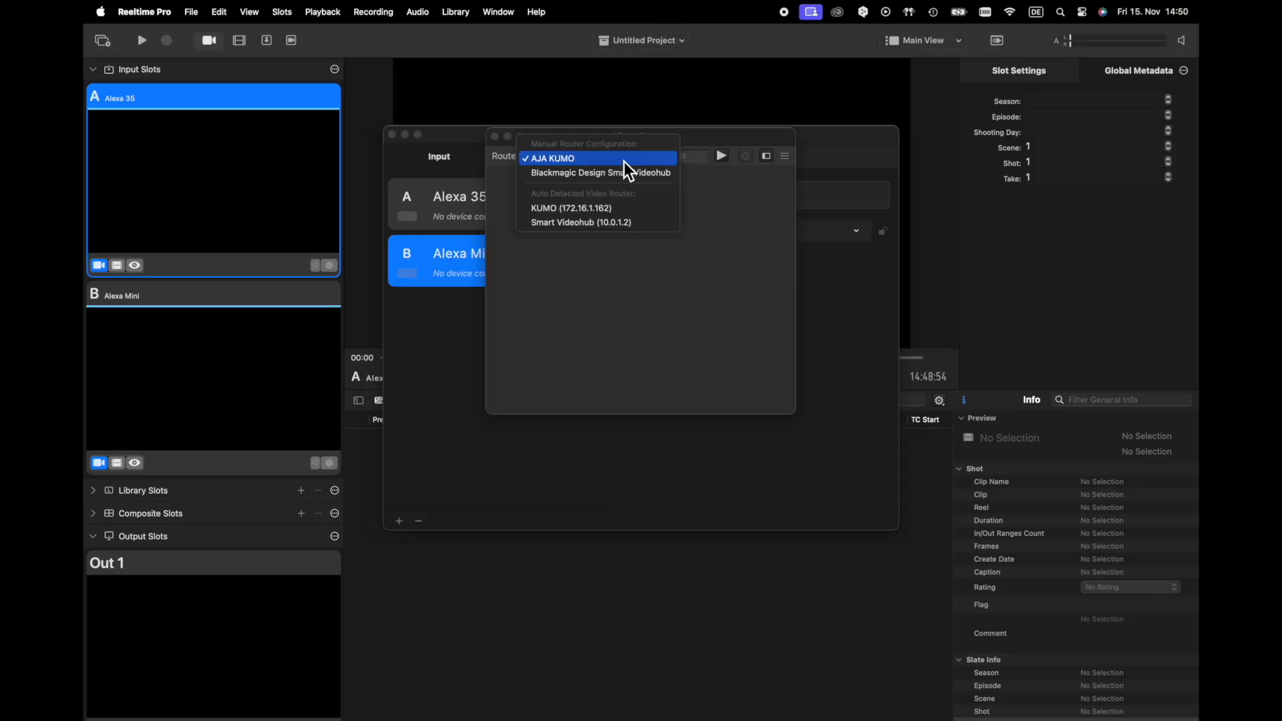
{"action": "left_click", "coordinate": [618, 227]}
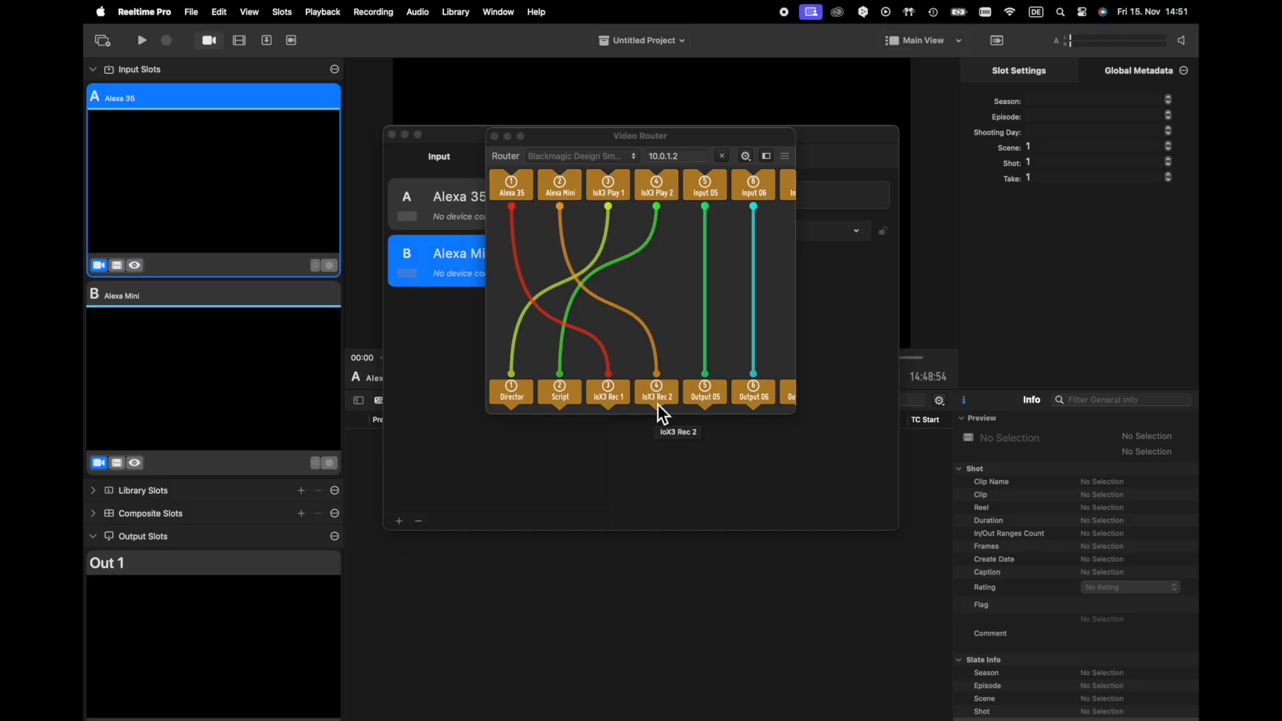
{"action": "left_click", "coordinate": [495, 137]}
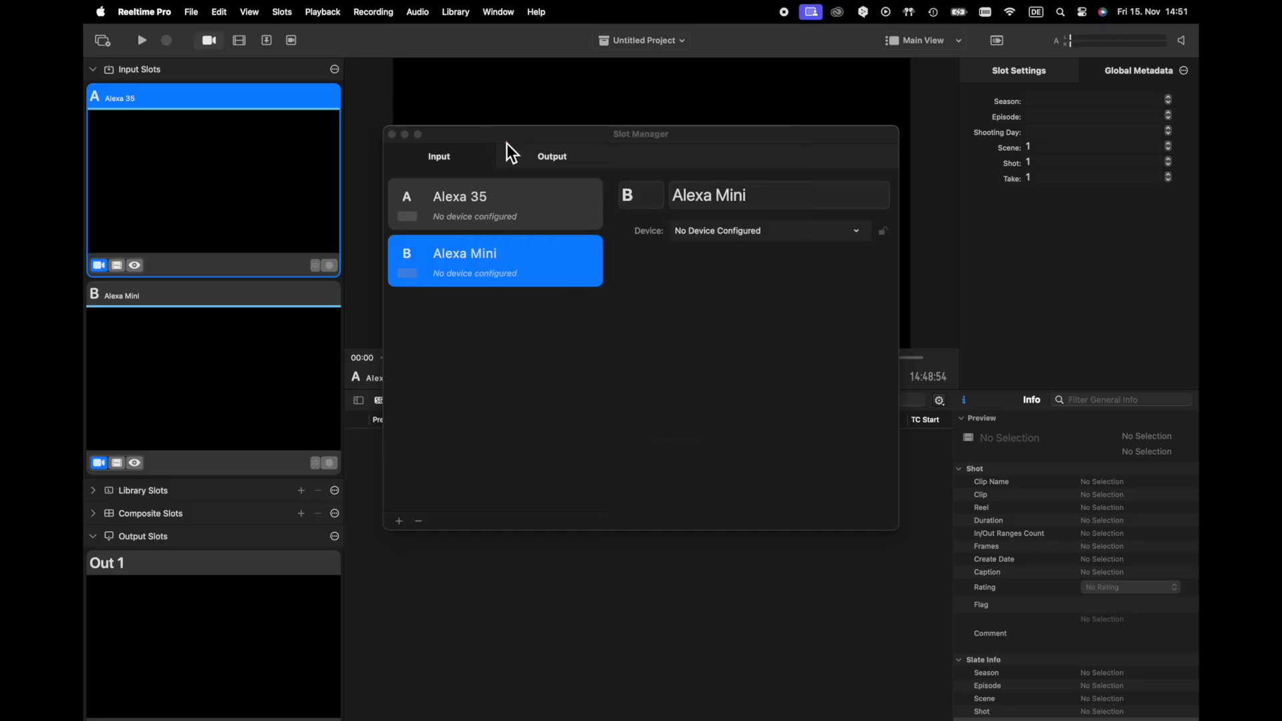
Assign Io X3 Port 1 as the device of the Alexa 35 slot and review its record trigger options
{"action": "left_click", "coordinate": [548, 231]}
{"action": "left_click", "coordinate": [542, 221]}
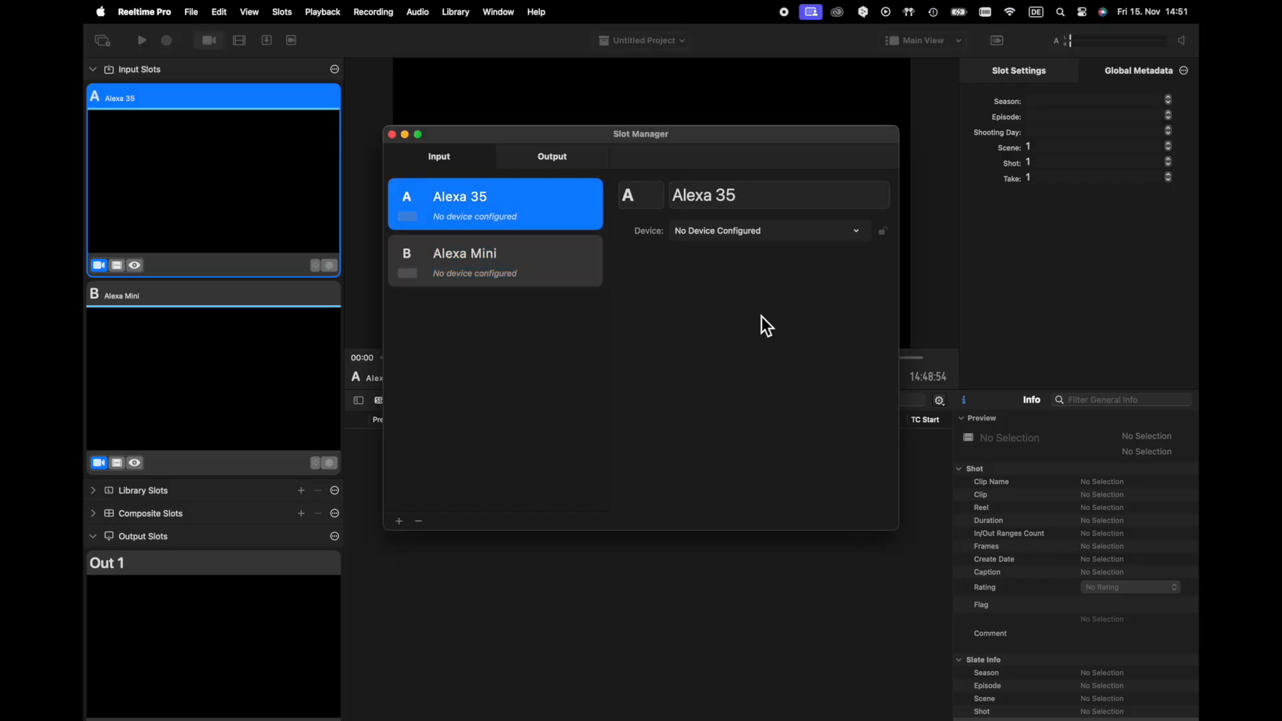
{"action": "left_click", "coordinate": [792, 234]}
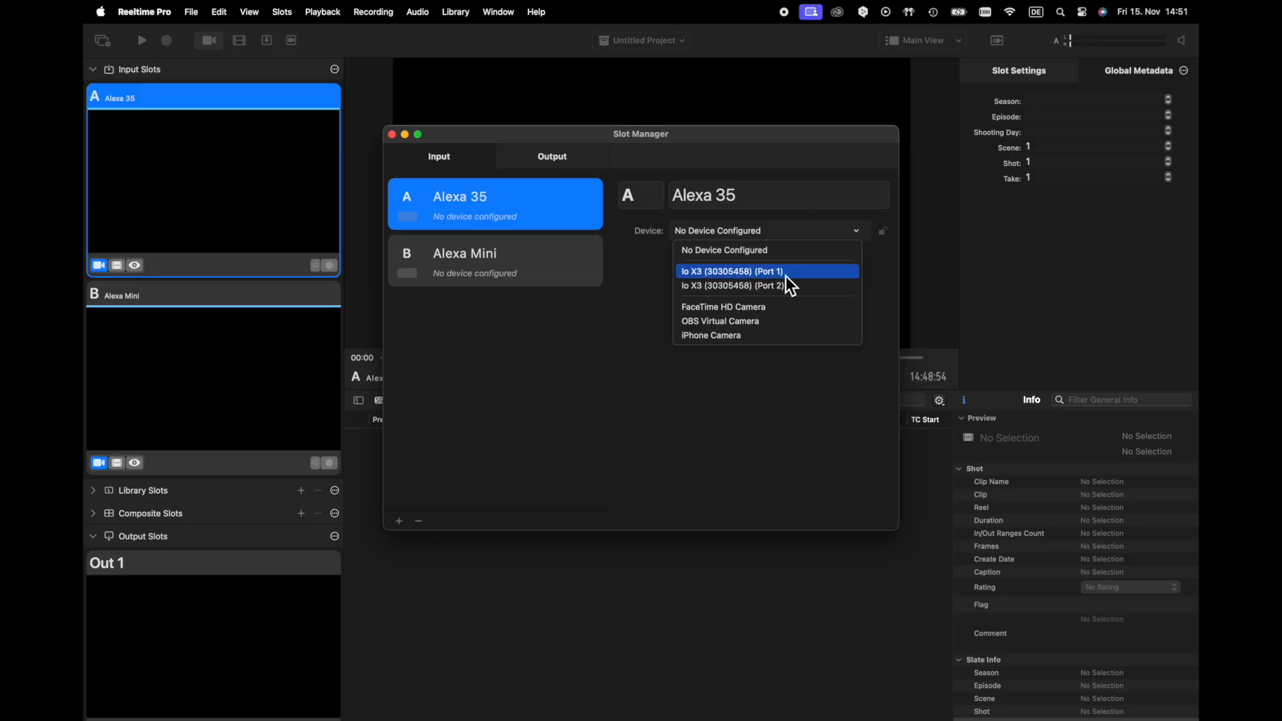
{"action": "left_click", "coordinate": [785, 277]}
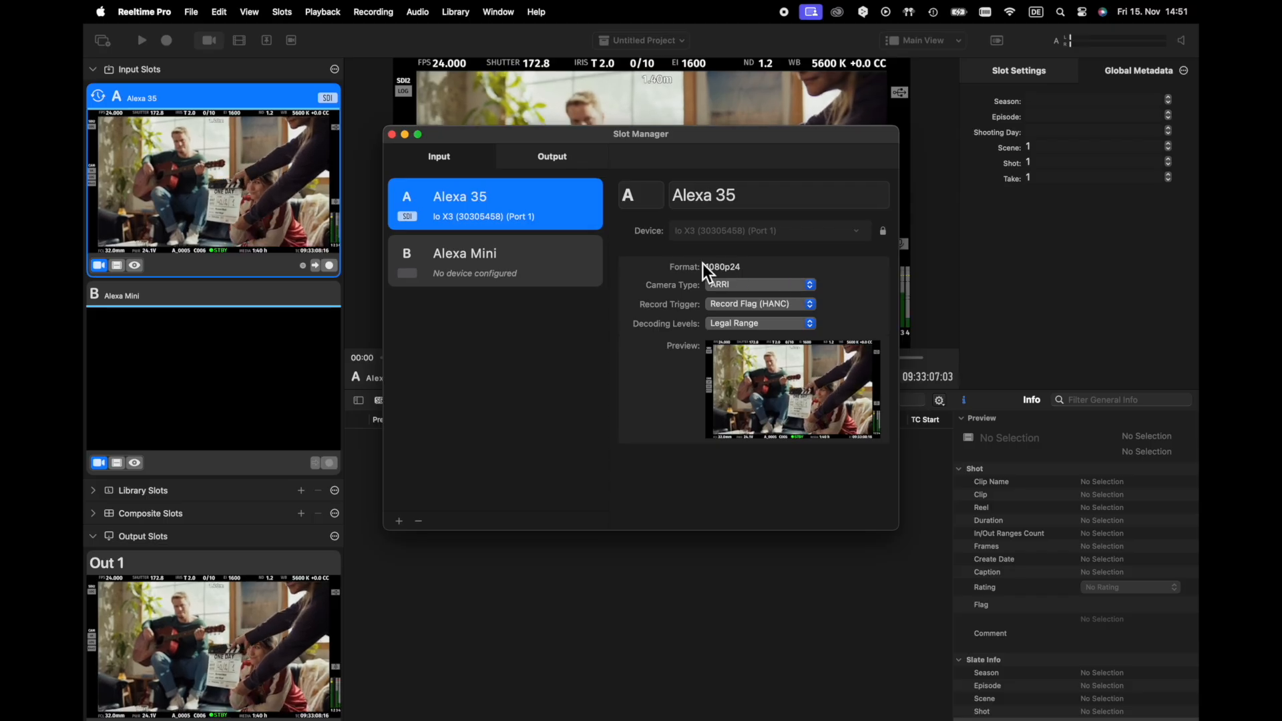
{"action": "left_click", "coordinate": [786, 308]}
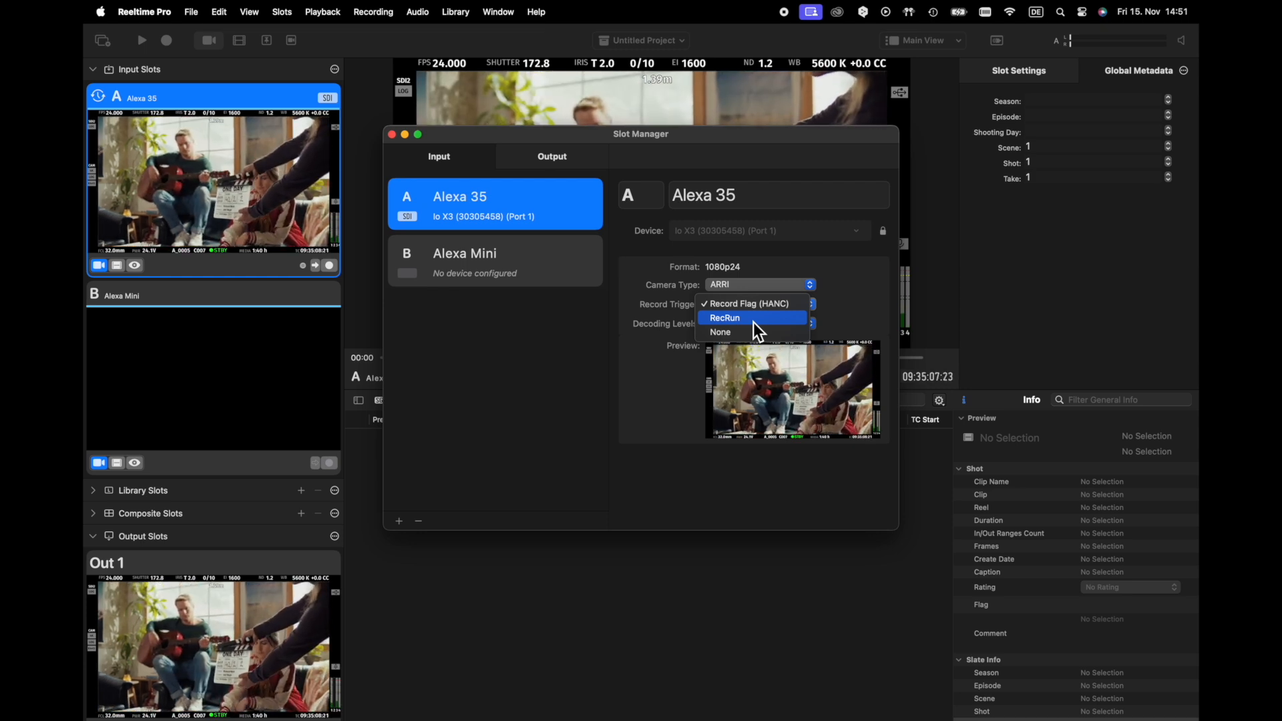
{"action": "left_click", "coordinate": [838, 298]}
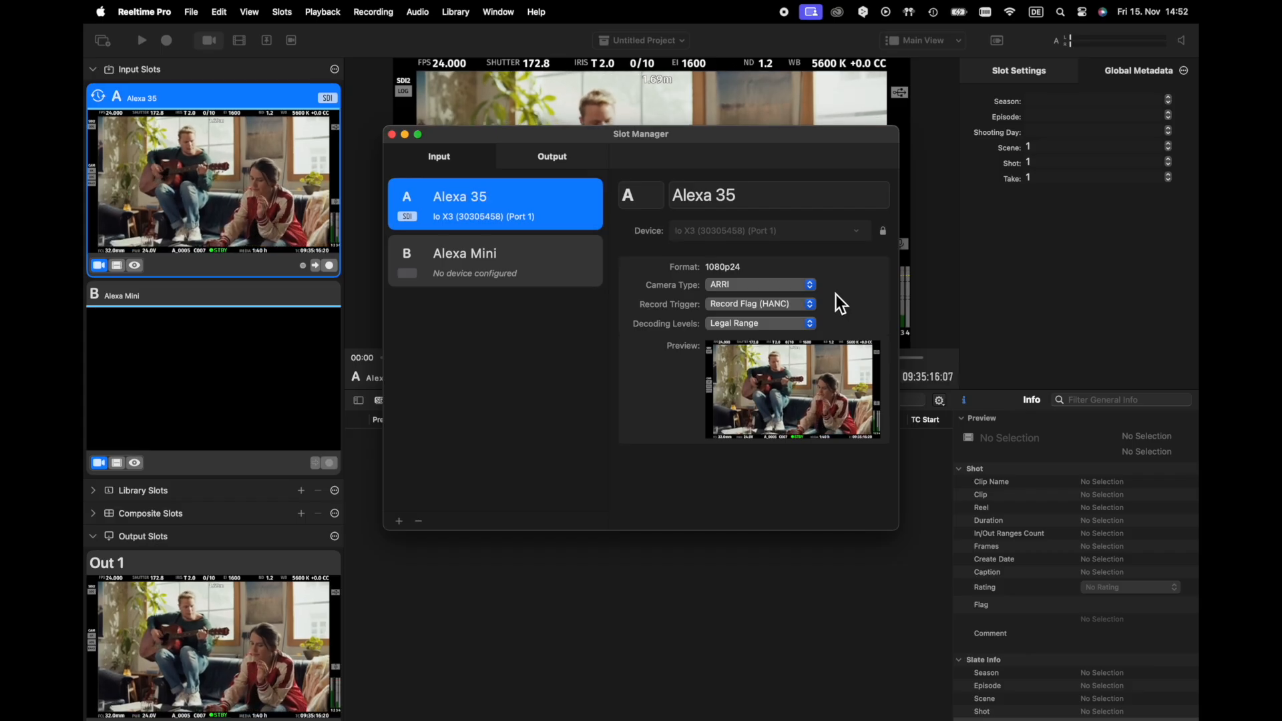
Assign Io X3 Port 2 as the device of the Alexa Mini slot and close the Slot Manager
{"action": "left_click", "coordinate": [582, 270]}
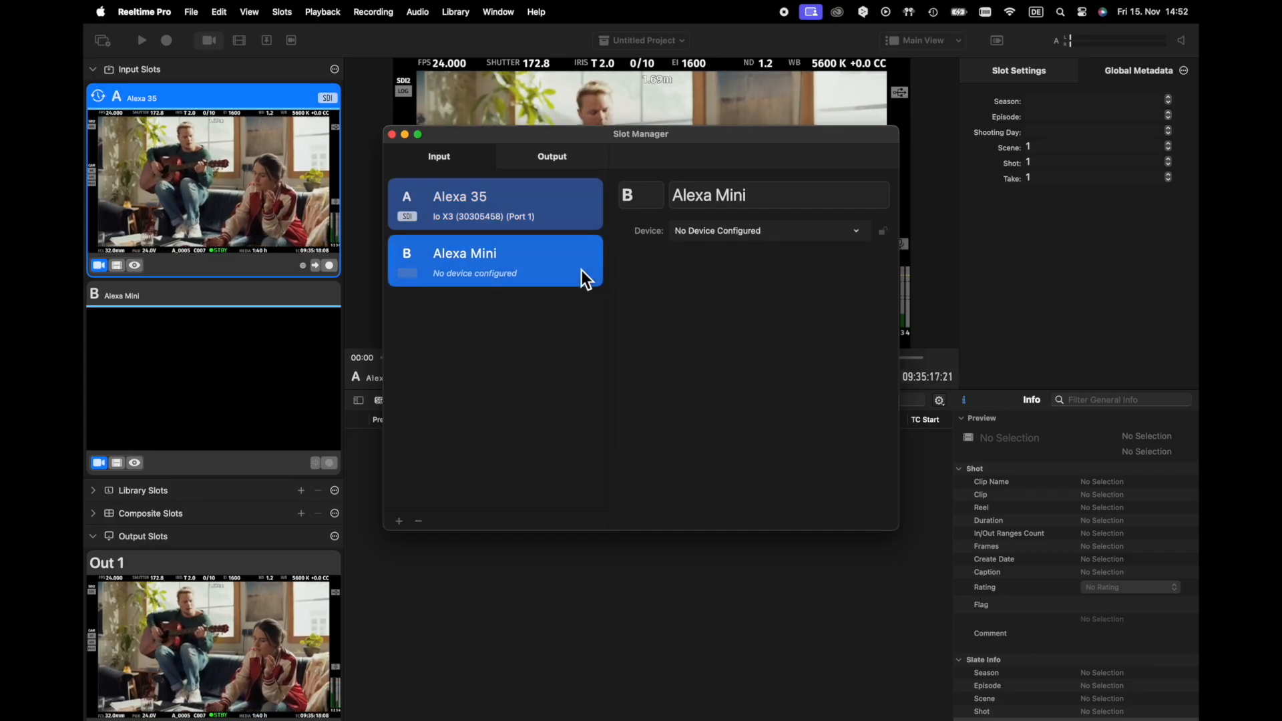
{"action": "left_click", "coordinate": [764, 235]}
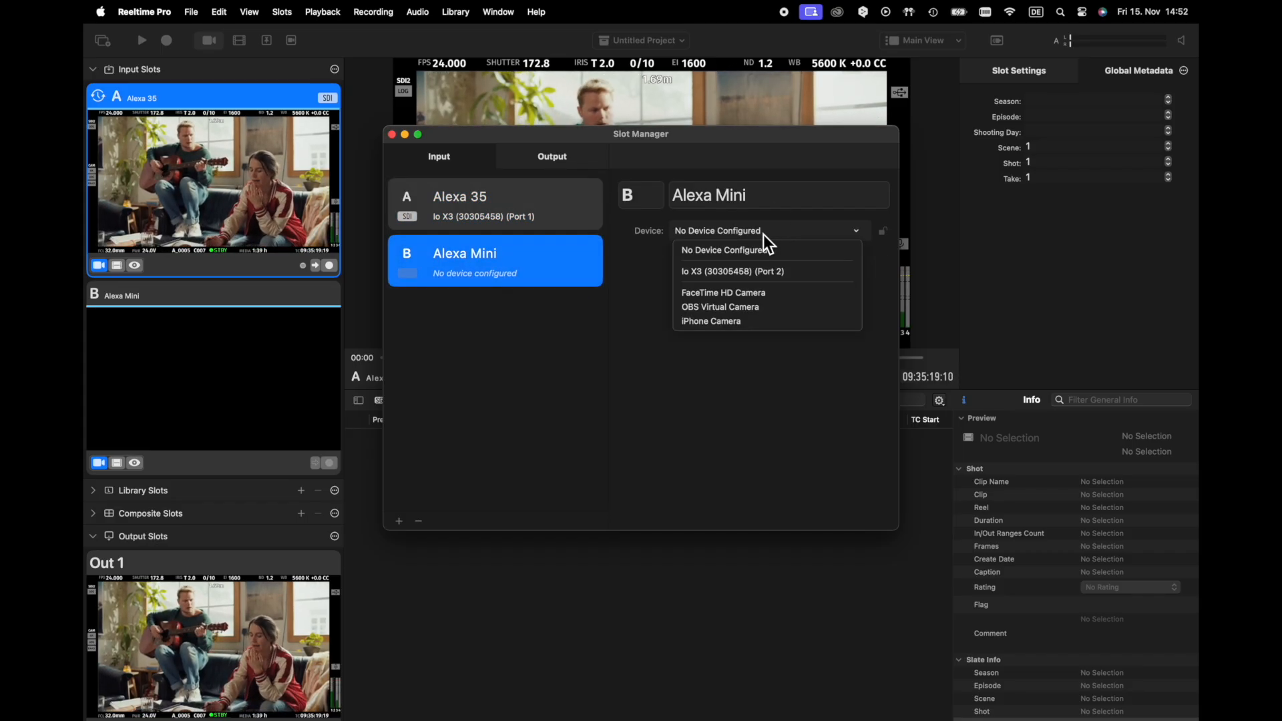
{"action": "left_click", "coordinate": [785, 274]}
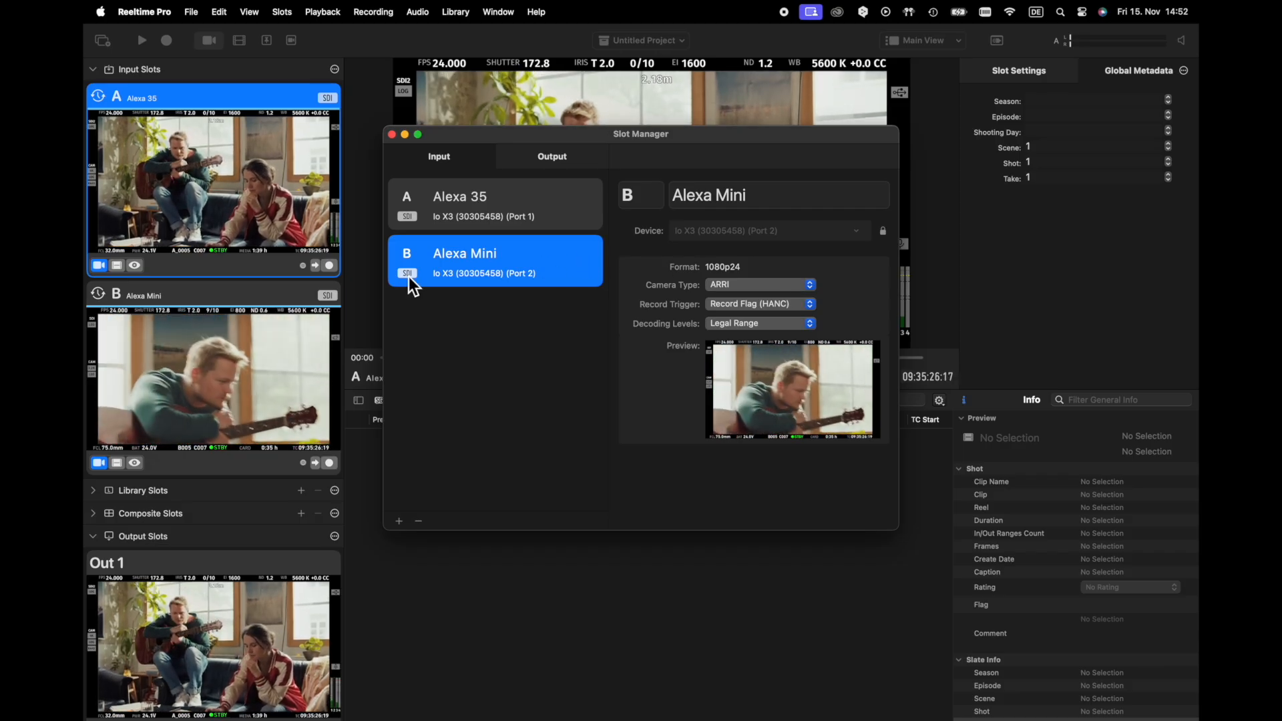
{"action": "left_click", "coordinate": [393, 135]}
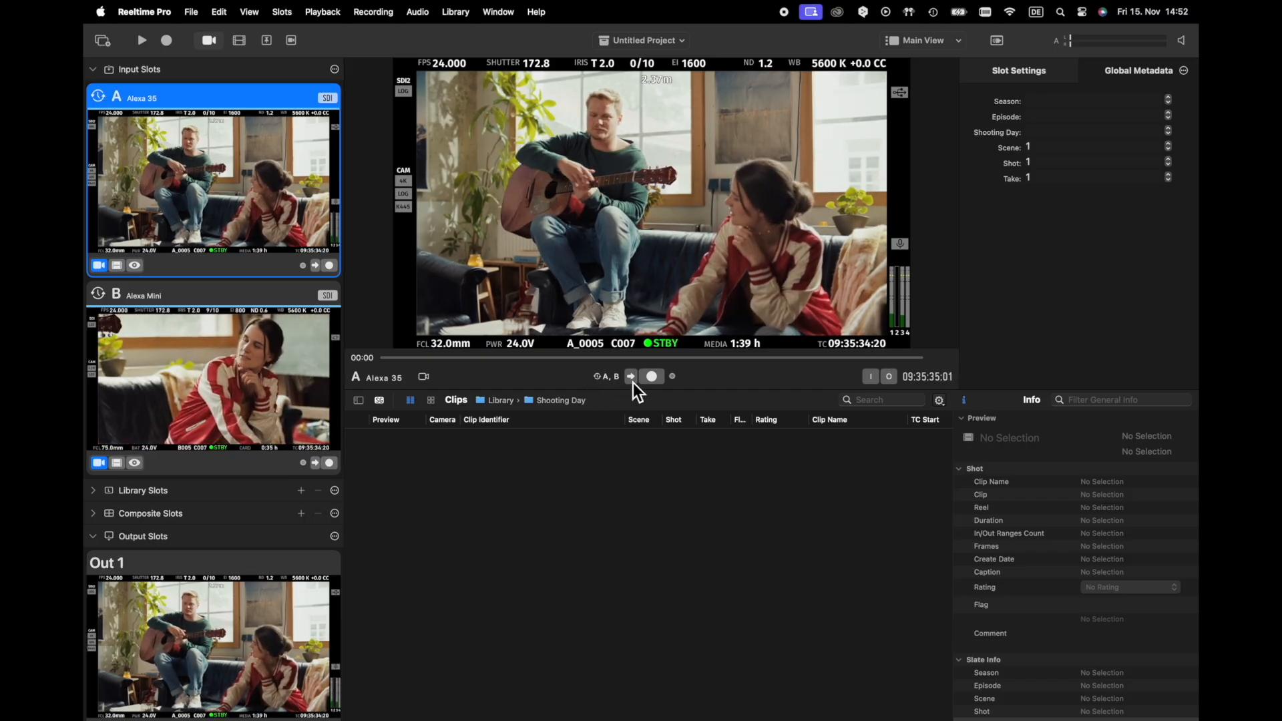
Record a take of about 5 seconds on all armed slots
{"action": "left_click", "coordinate": [172, 45]}
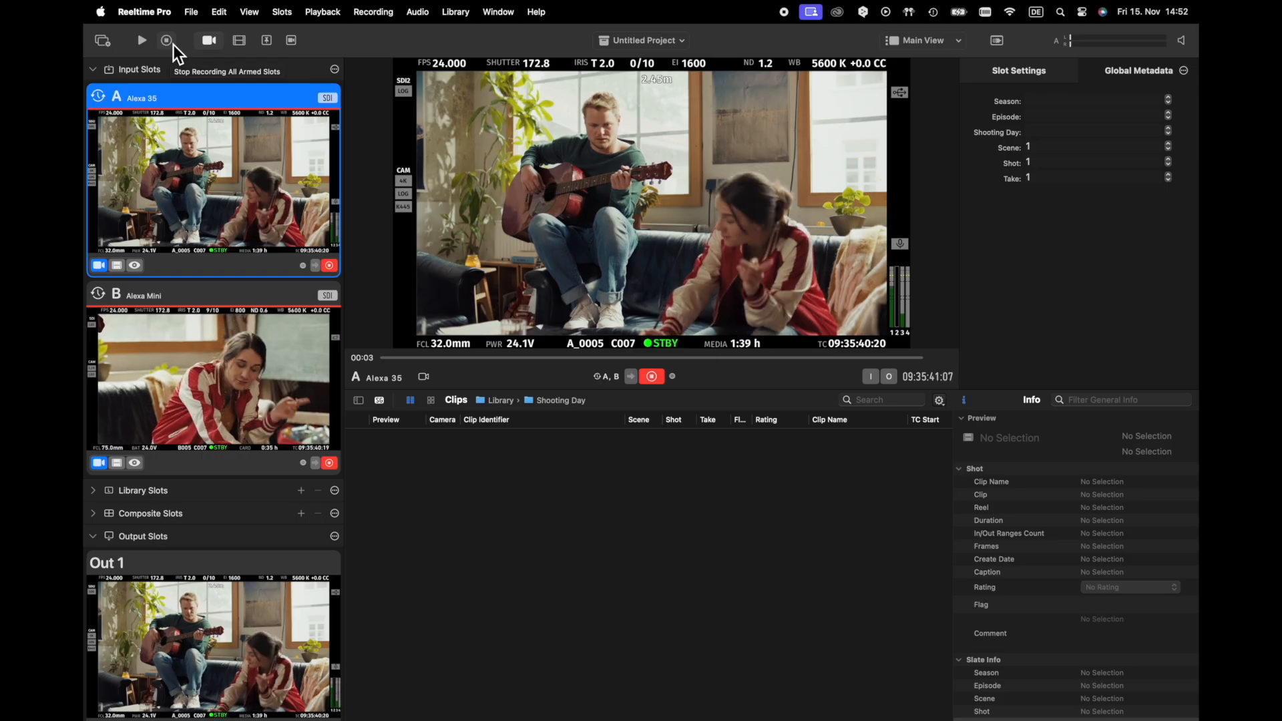
{"action": "left_click", "coordinate": [167, 42]}
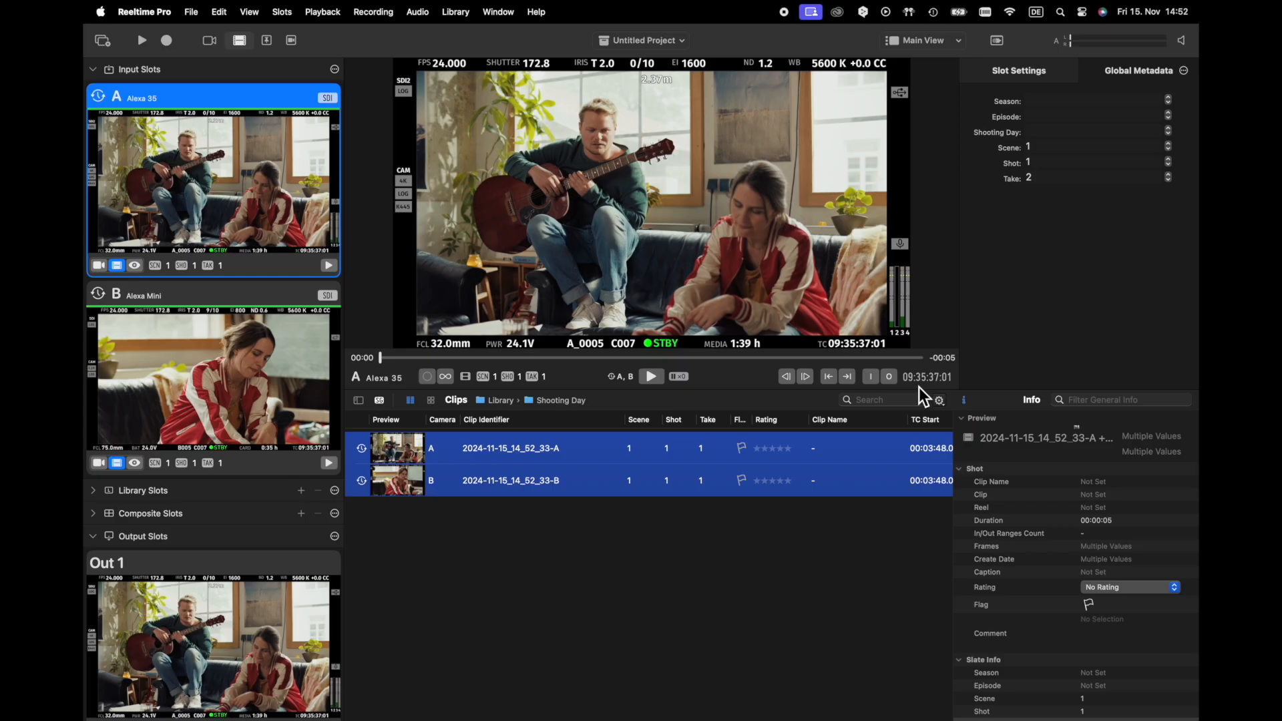
Set the recording timecode to Current Time in the settings and switch all slots back to the live view
{"action": "left_click", "coordinate": [127, 14]}
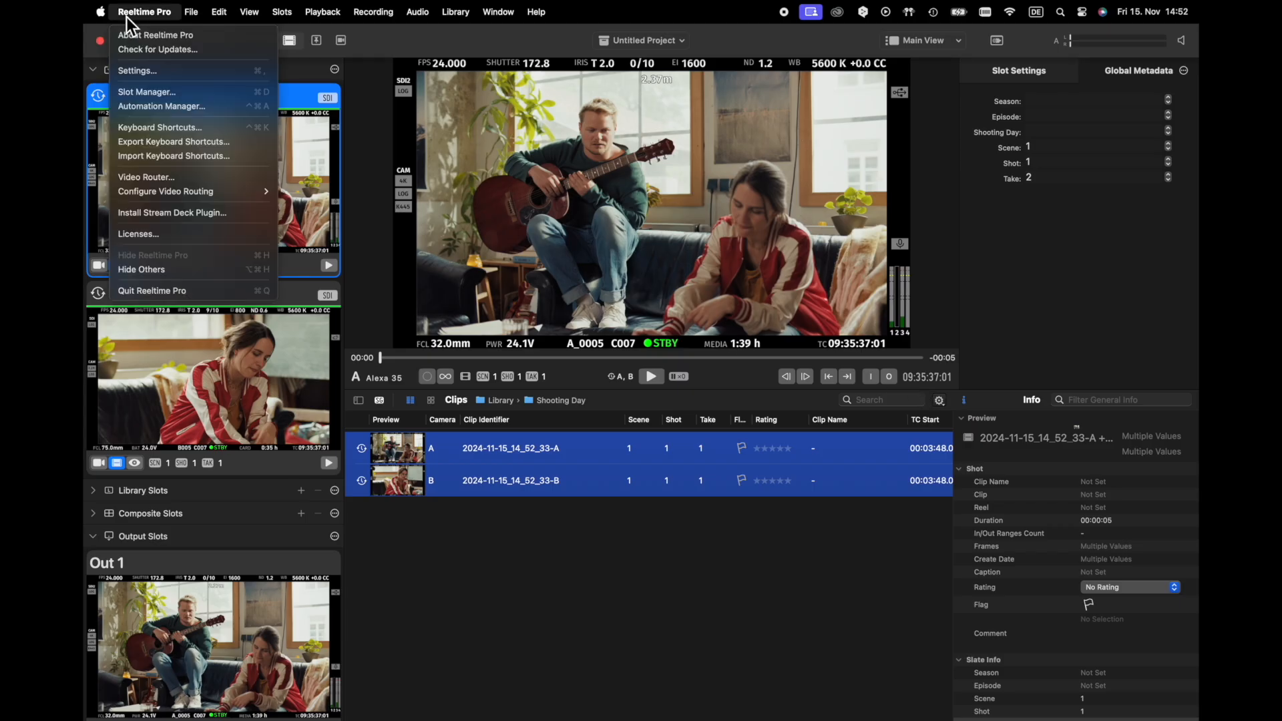
{"action": "left_click", "coordinate": [141, 72]}
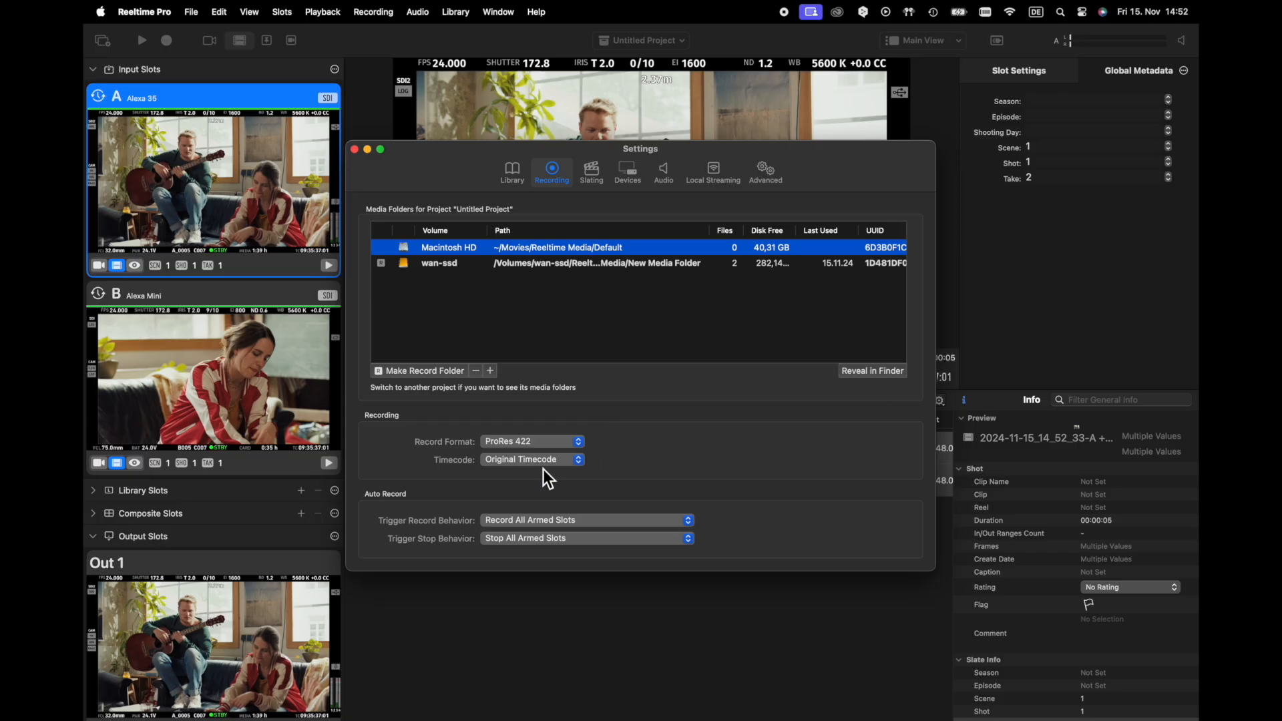
{"action": "left_click", "coordinate": [514, 446]}
{"action": "left_click", "coordinate": [353, 149]}
{"action": "left_click", "coordinate": [212, 40]}
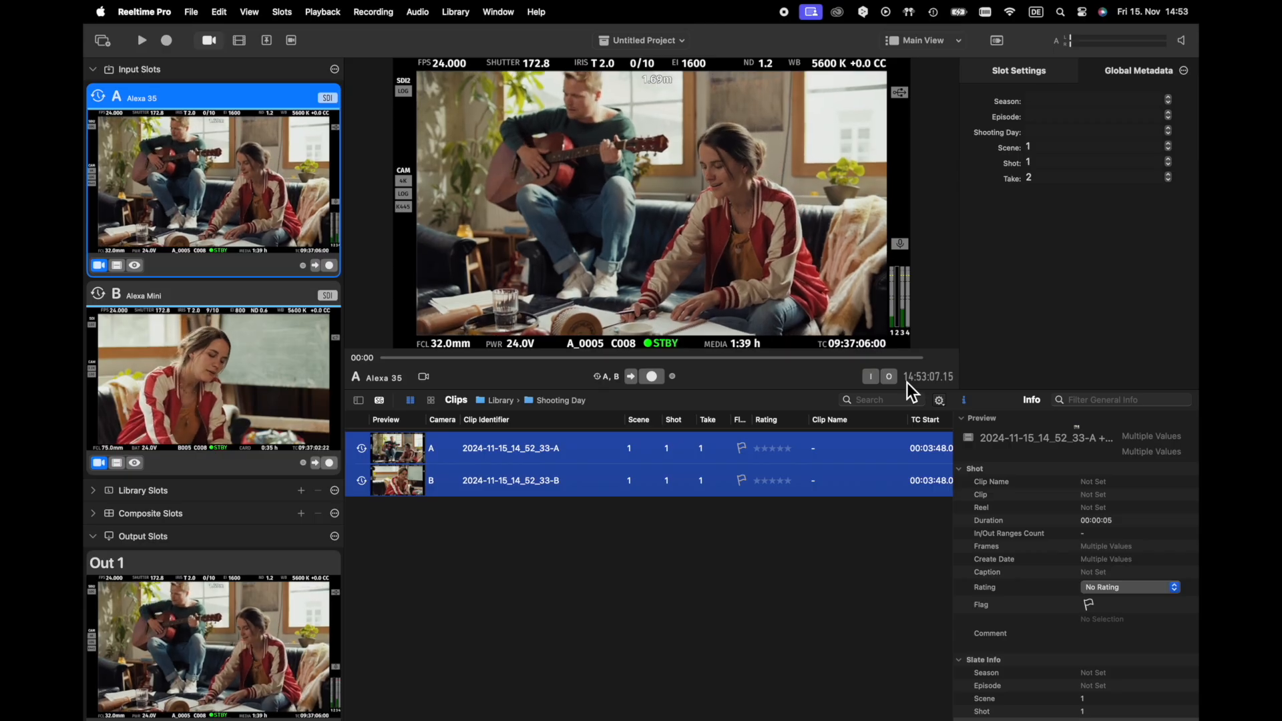
Set the auto-record Trigger Record Behavior to Record Triggered Slot Only (Group Recording) in the recording settings
{"action": "left_click", "coordinate": [145, 12]}
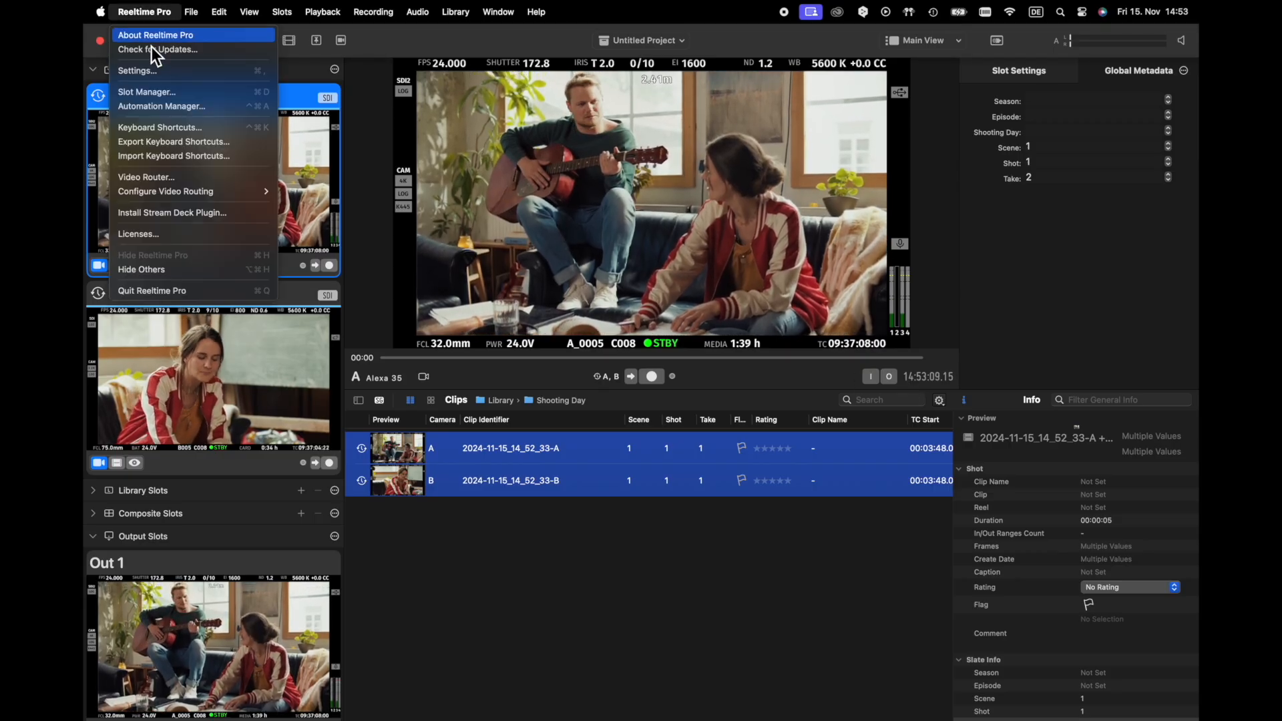
{"action": "left_click", "coordinate": [297, 149]}
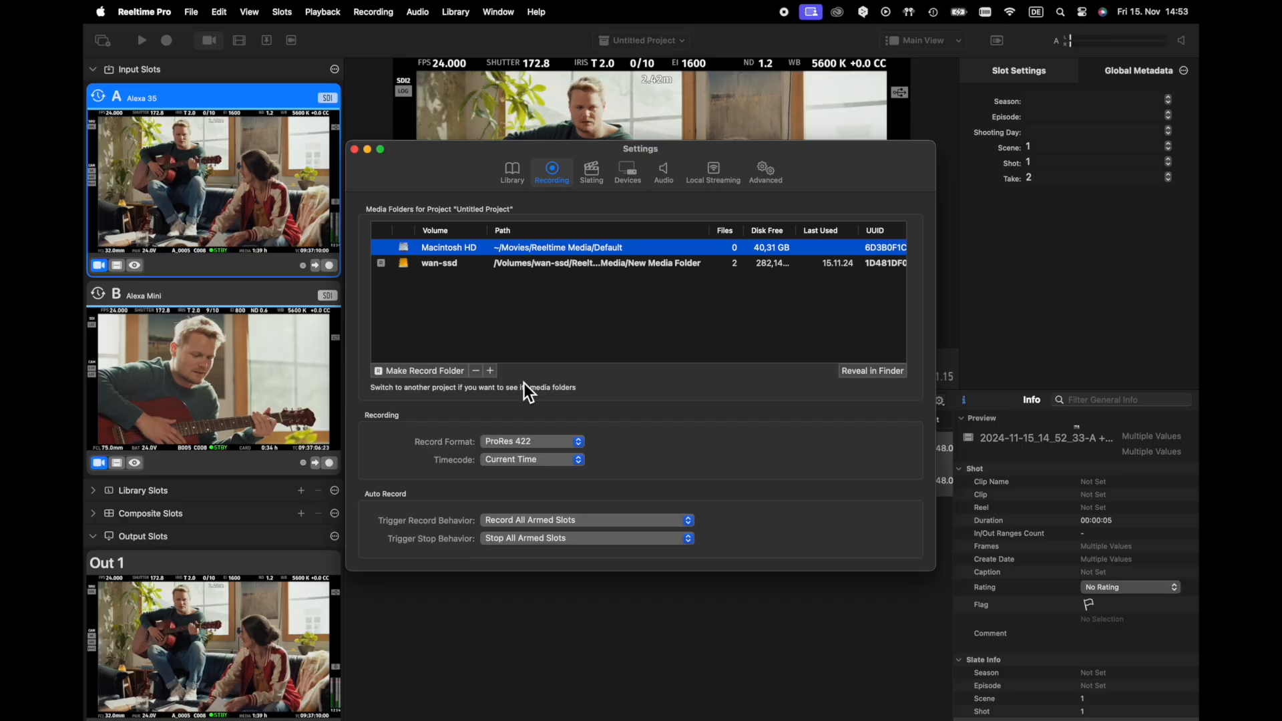
{"action": "left_click", "coordinate": [635, 524]}
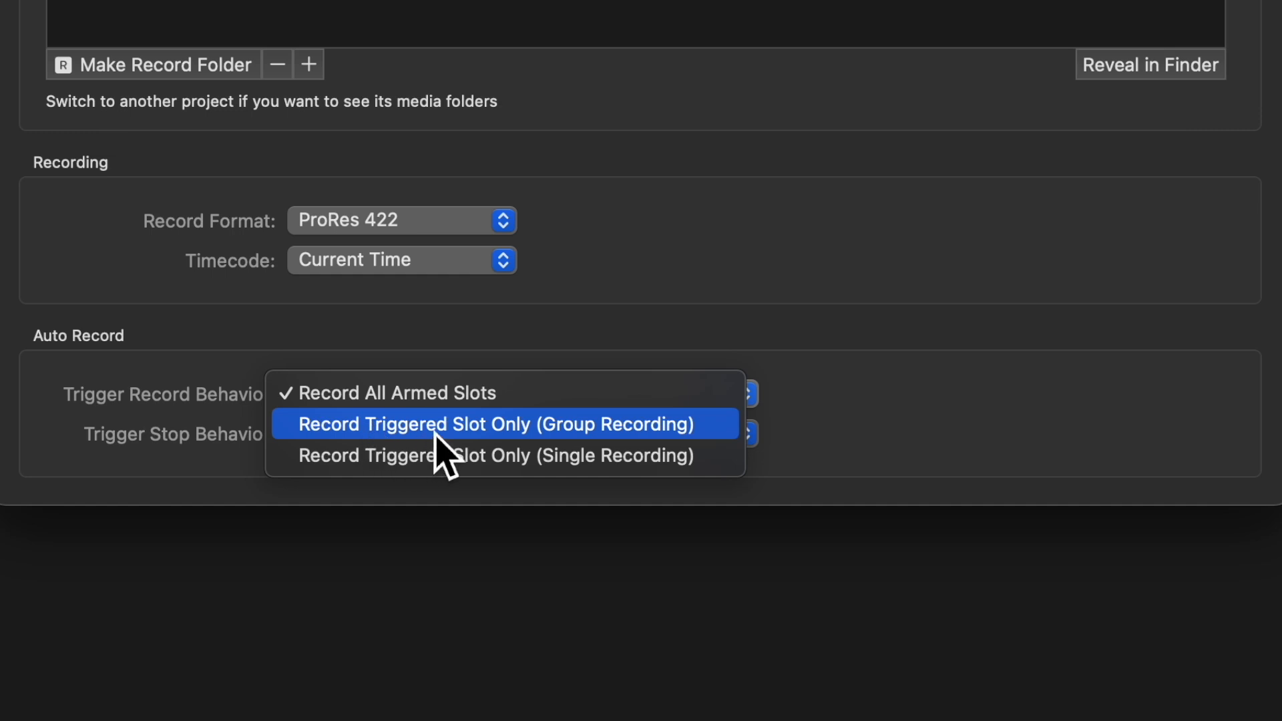
{"action": "left_click", "coordinate": [549, 428]}
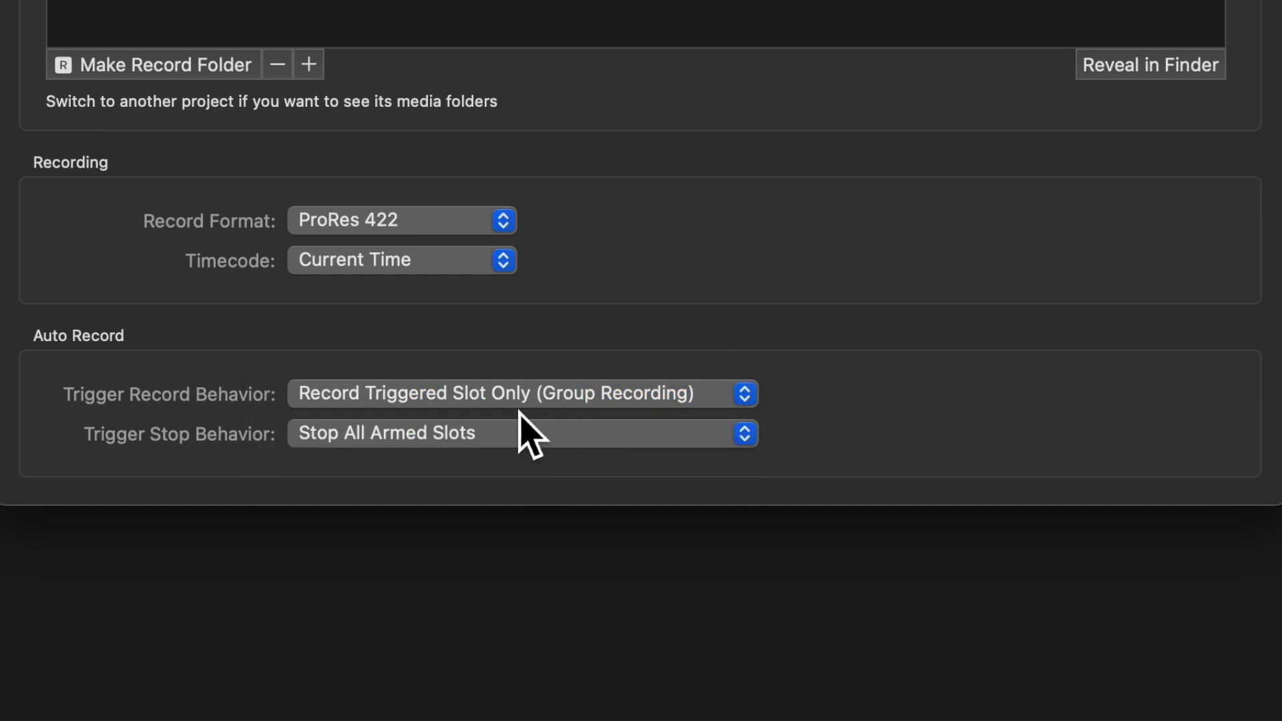
Set the auto-record Trigger Record Behavior to Record All Armed Slots and close the settings
{"action": "left_click", "coordinate": [590, 402]}
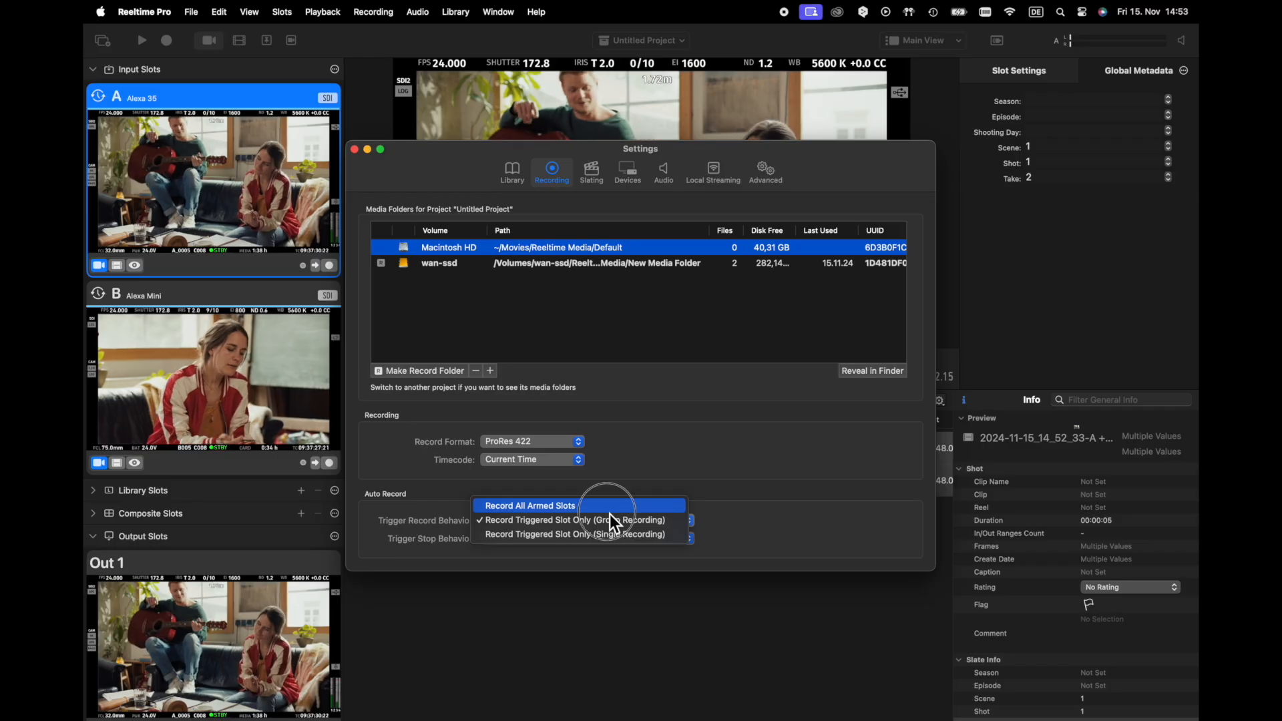
{"action": "left_click", "coordinate": [610, 511]}
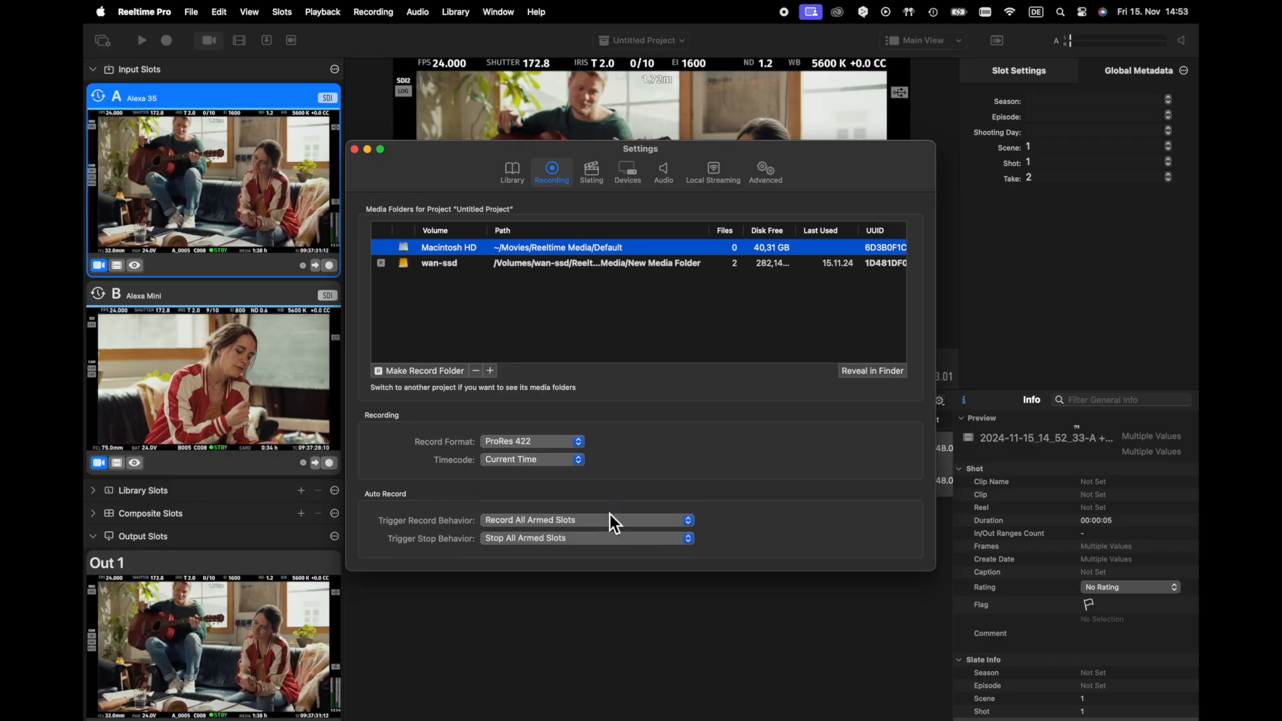
{"action": "left_click", "coordinate": [354, 149]}
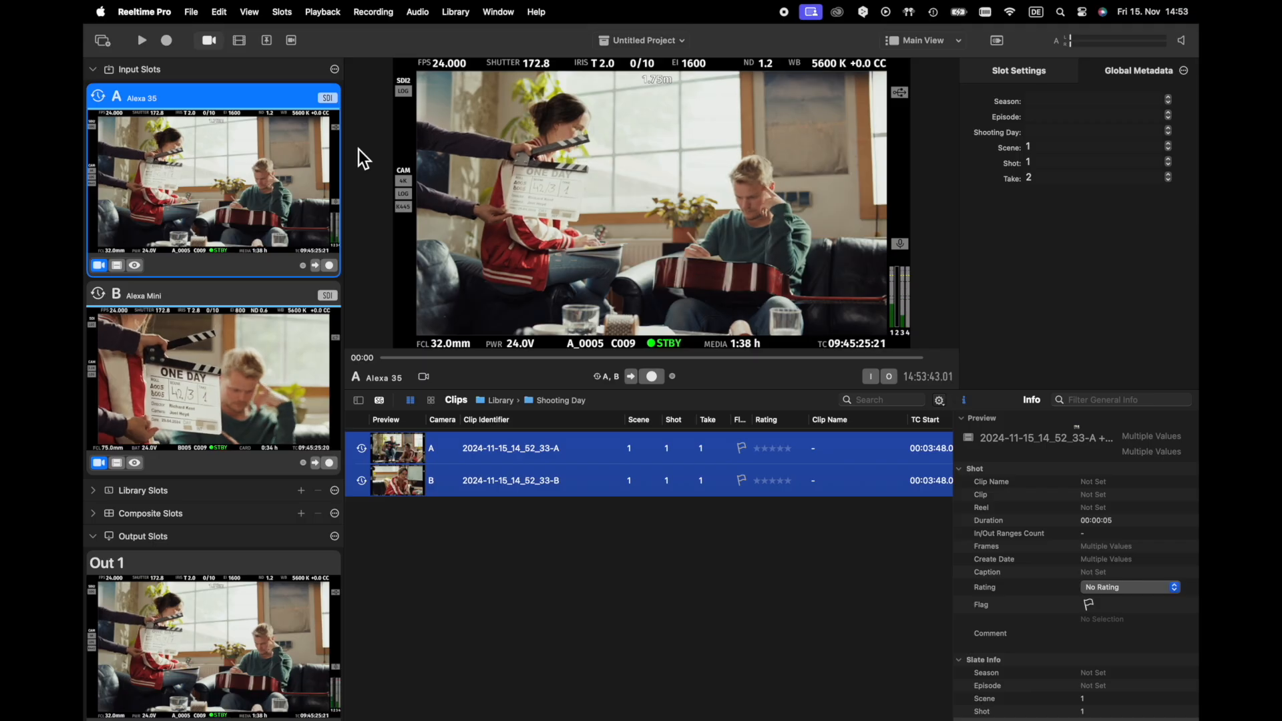
View the output slots in the Slot Manager and check the output routing in the Video Router
{"action": "left_click", "coordinate": [103, 42]}
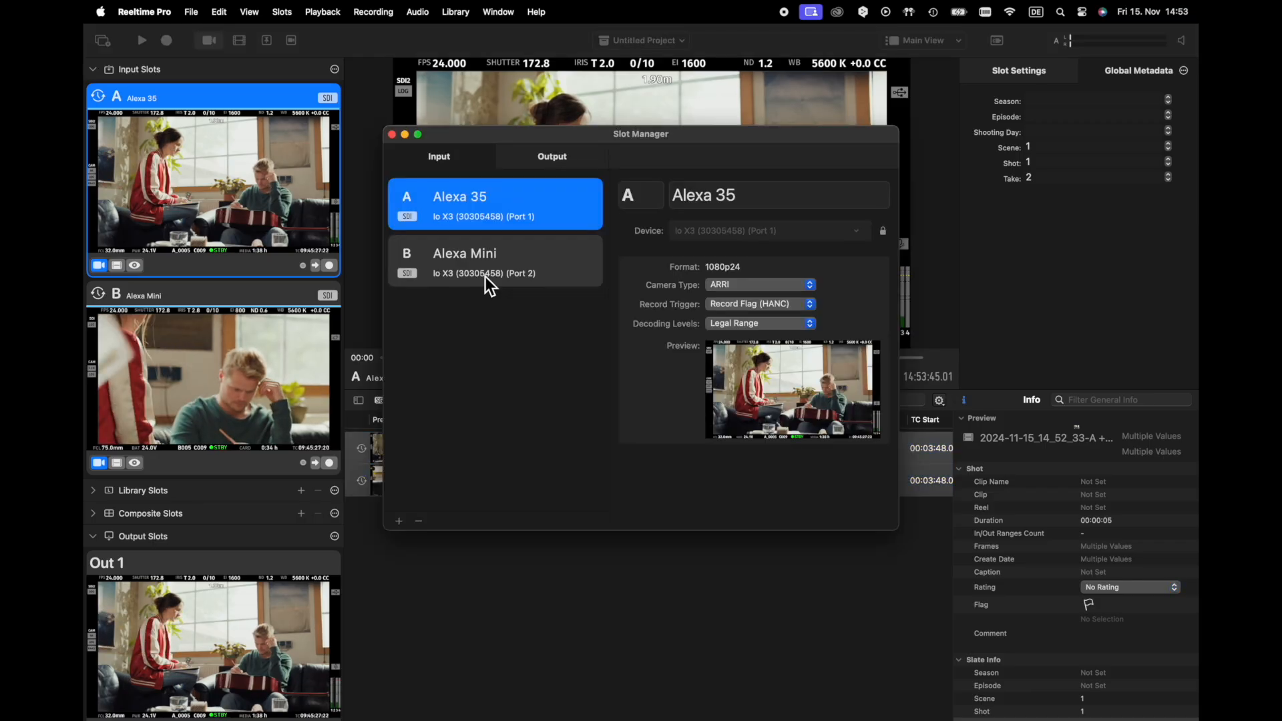
{"action": "left_click", "coordinate": [552, 156]}
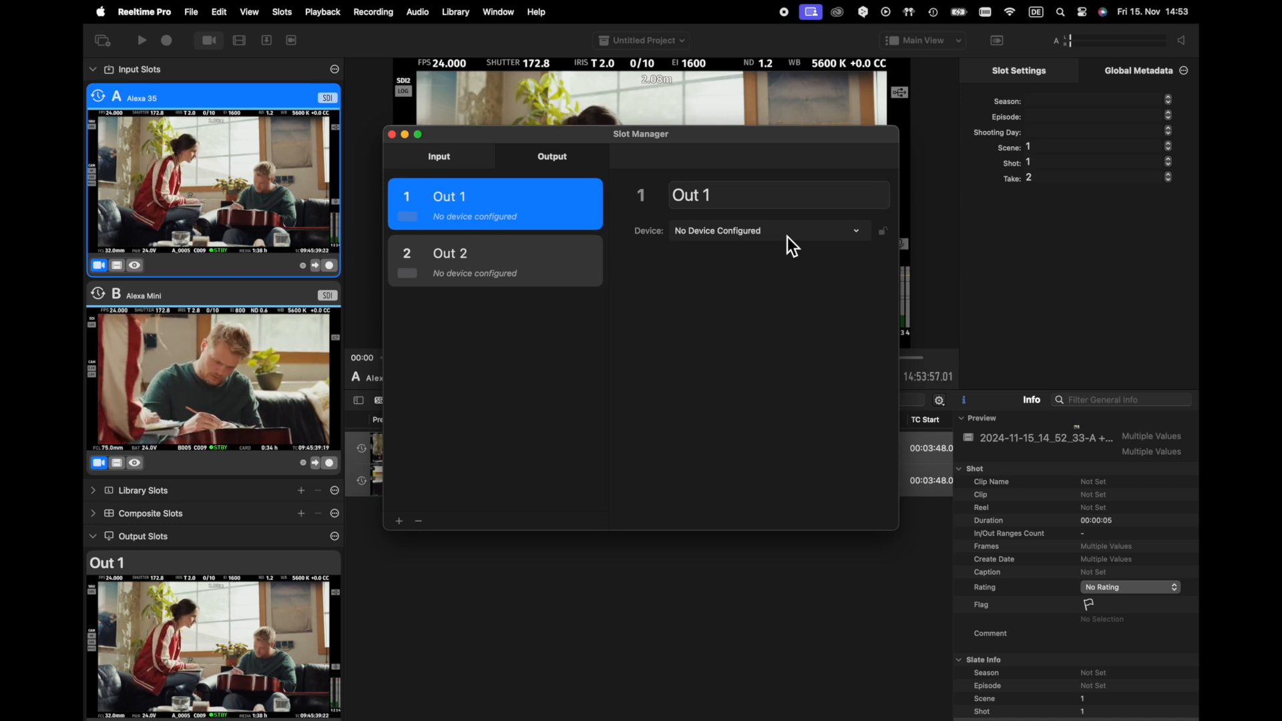
{"action": "left_click", "coordinate": [995, 40]}
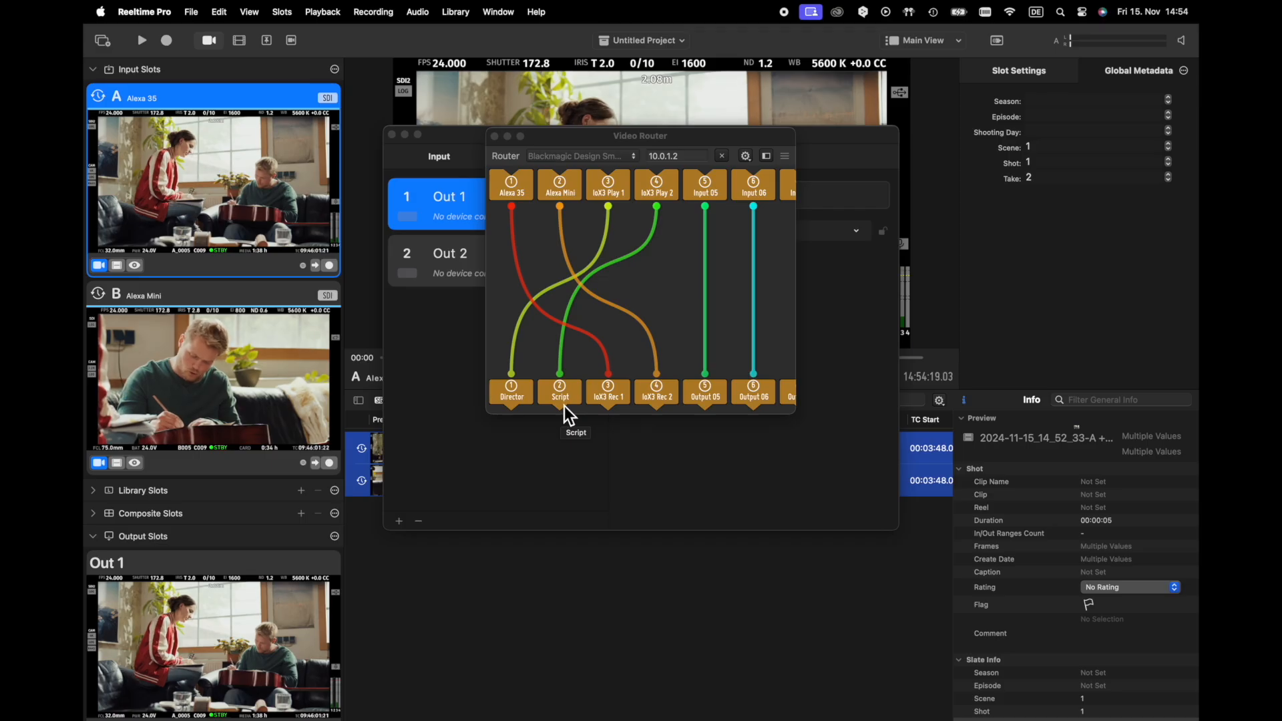
{"action": "left_click", "coordinate": [495, 136]}
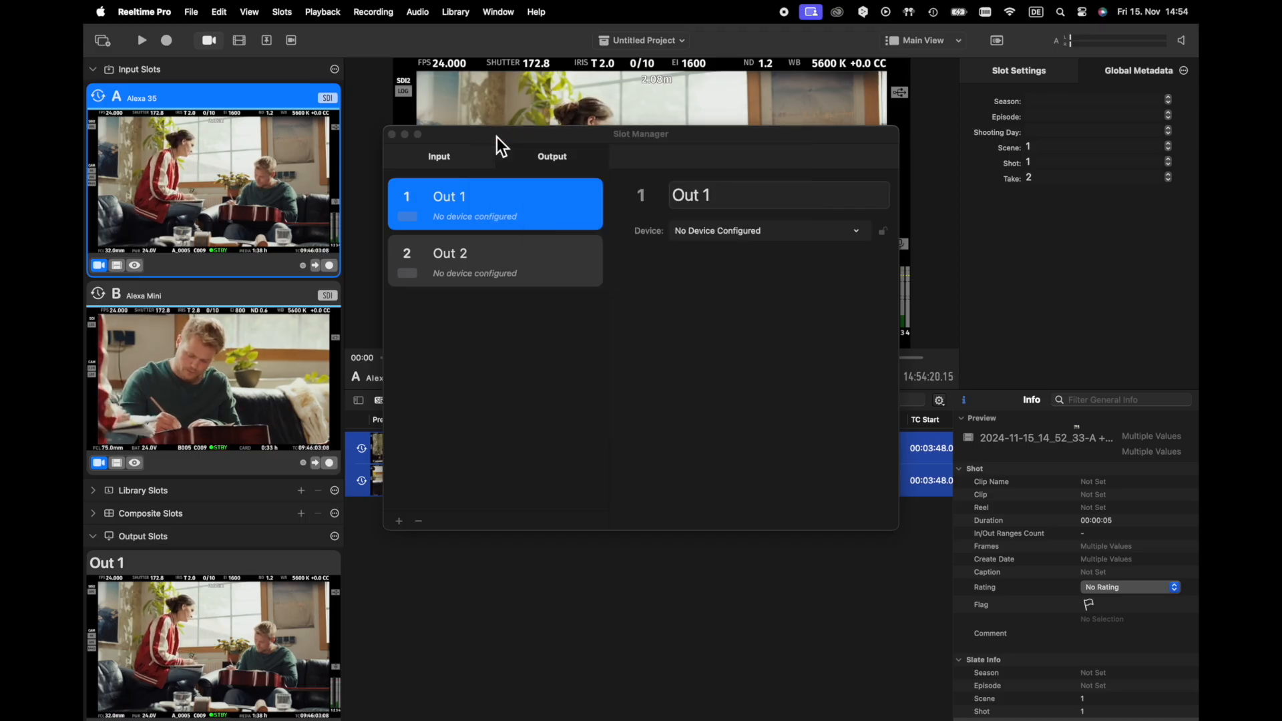
Rename output slot 1 as Director and output slot 2 as Script in the Slot Manager
{"action": "left_click", "coordinate": [723, 205]}
{"action": "left_click_drag", "start_coordinate": [722, 203], "coordinate": [666, 200]}
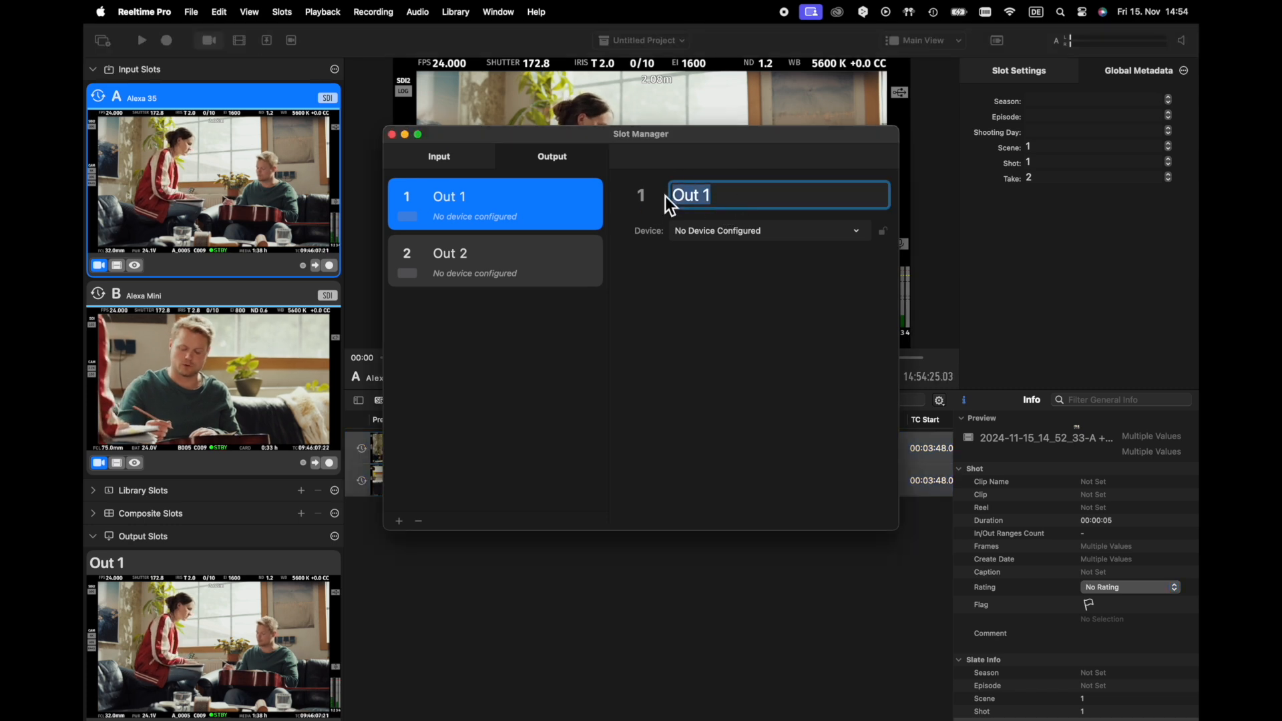
{"action": "type", "text": "Director"}
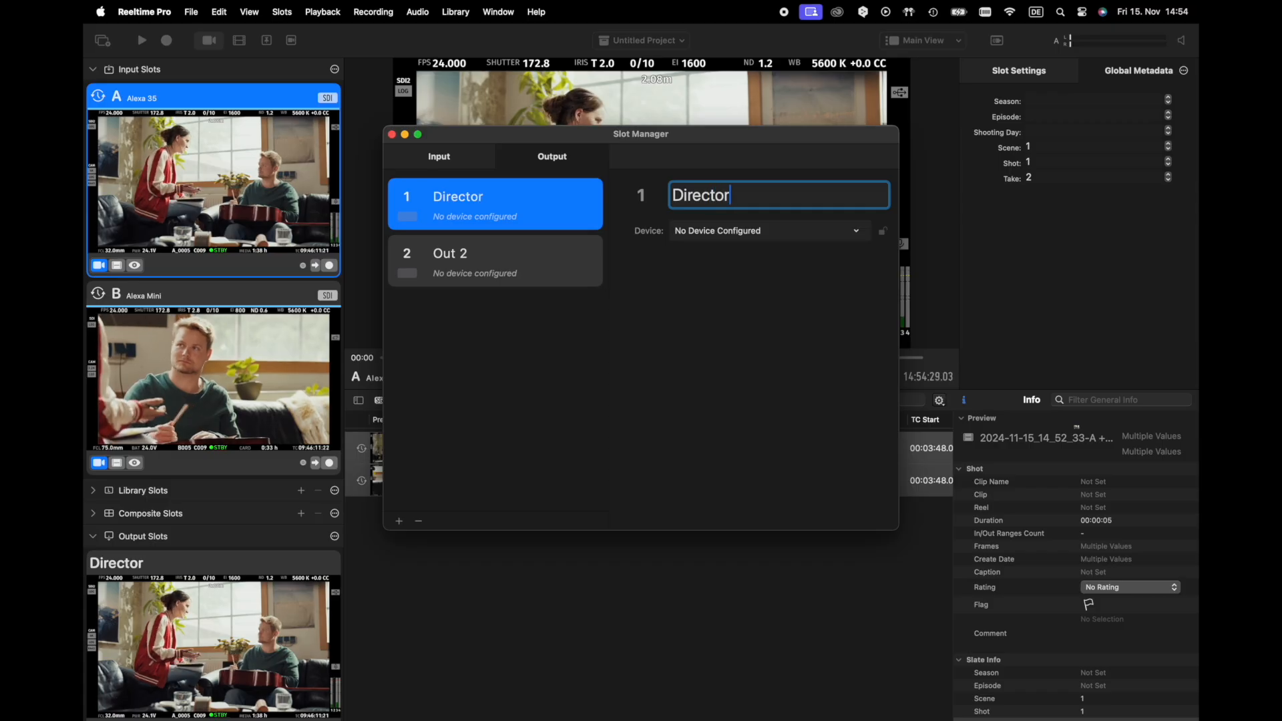
{"action": "left_click", "coordinate": [568, 268]}
{"action": "left_click", "coordinate": [744, 200]}
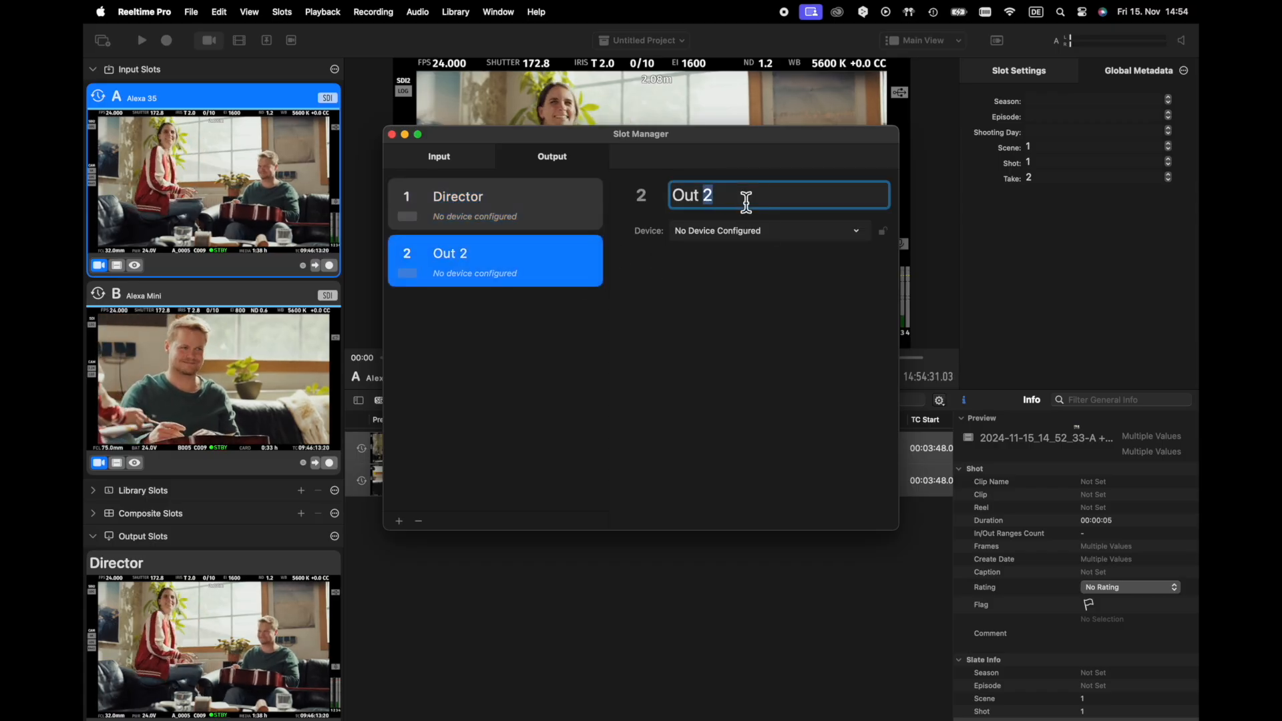
{"action": "left_click_drag", "start_coordinate": [744, 201], "coordinate": [649, 192]}
{"action": "type", "text": "Script"}
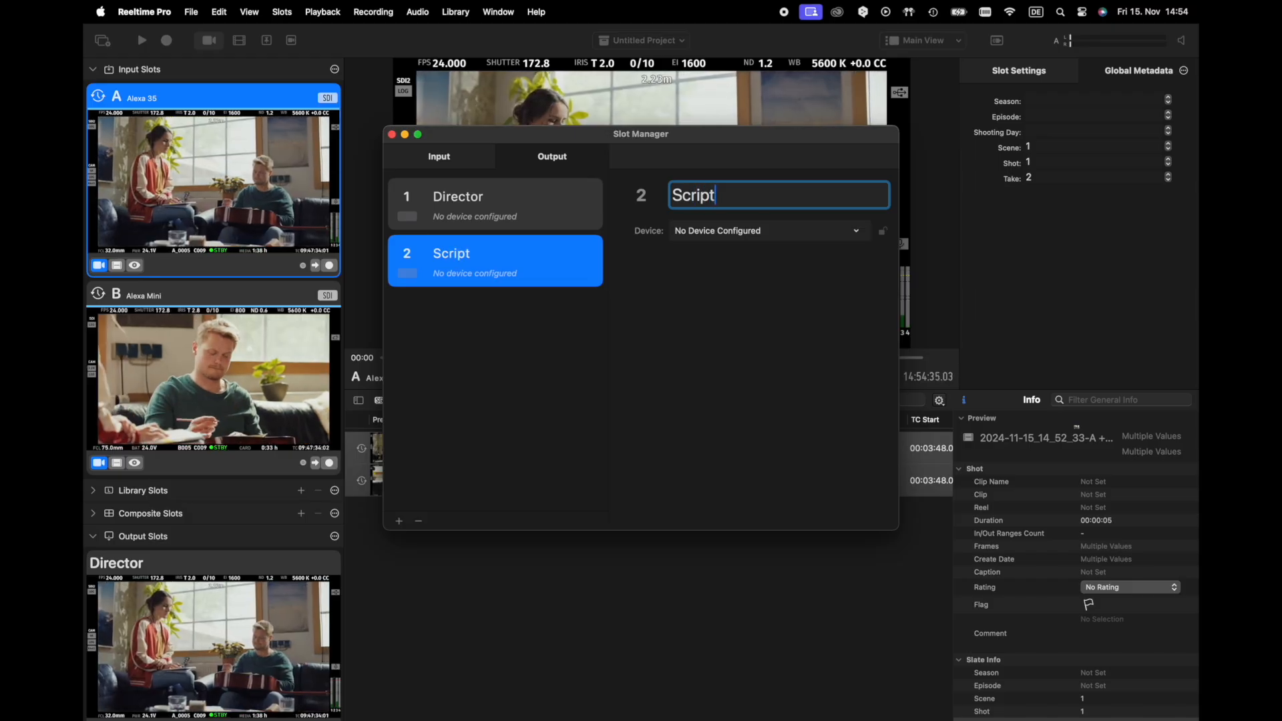
{"action": "key", "text": "Return"}
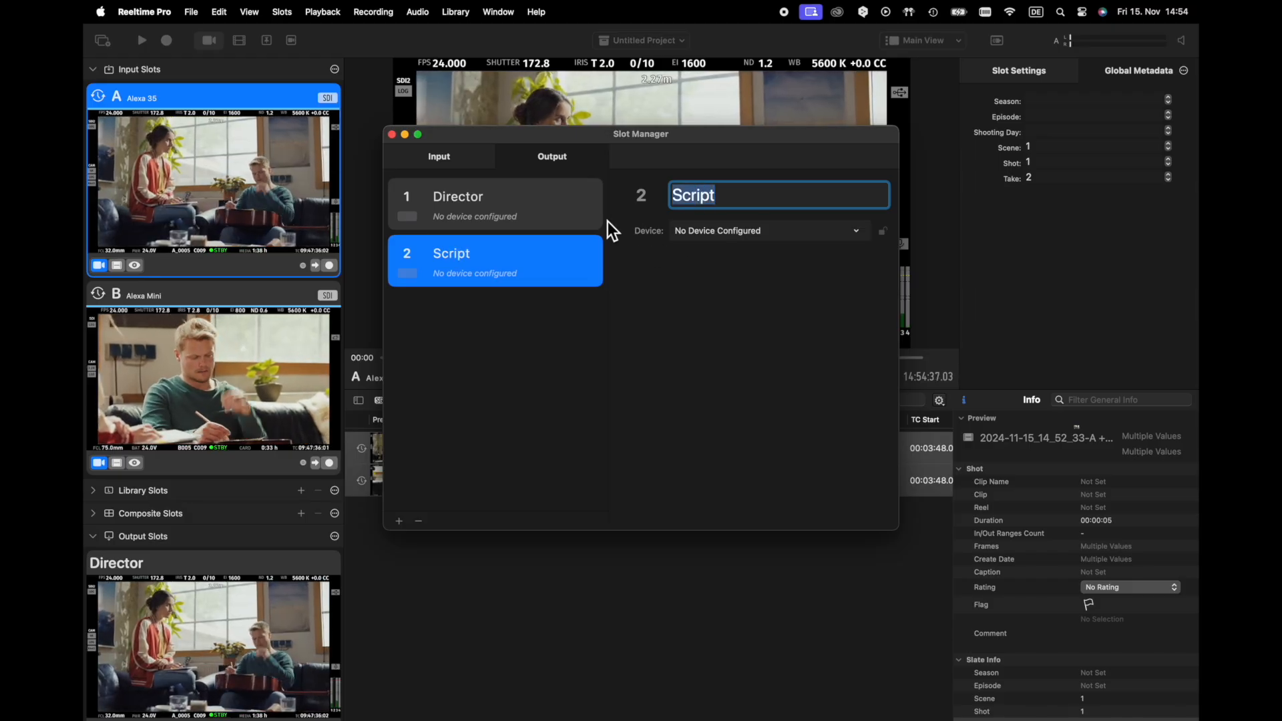
Assign Io X3 Port 3 to the Director output slot and Port 4 to the Script output slot, and close the Slot Manager
{"action": "left_click", "coordinate": [545, 225]}
{"action": "left_click", "coordinate": [730, 231]}
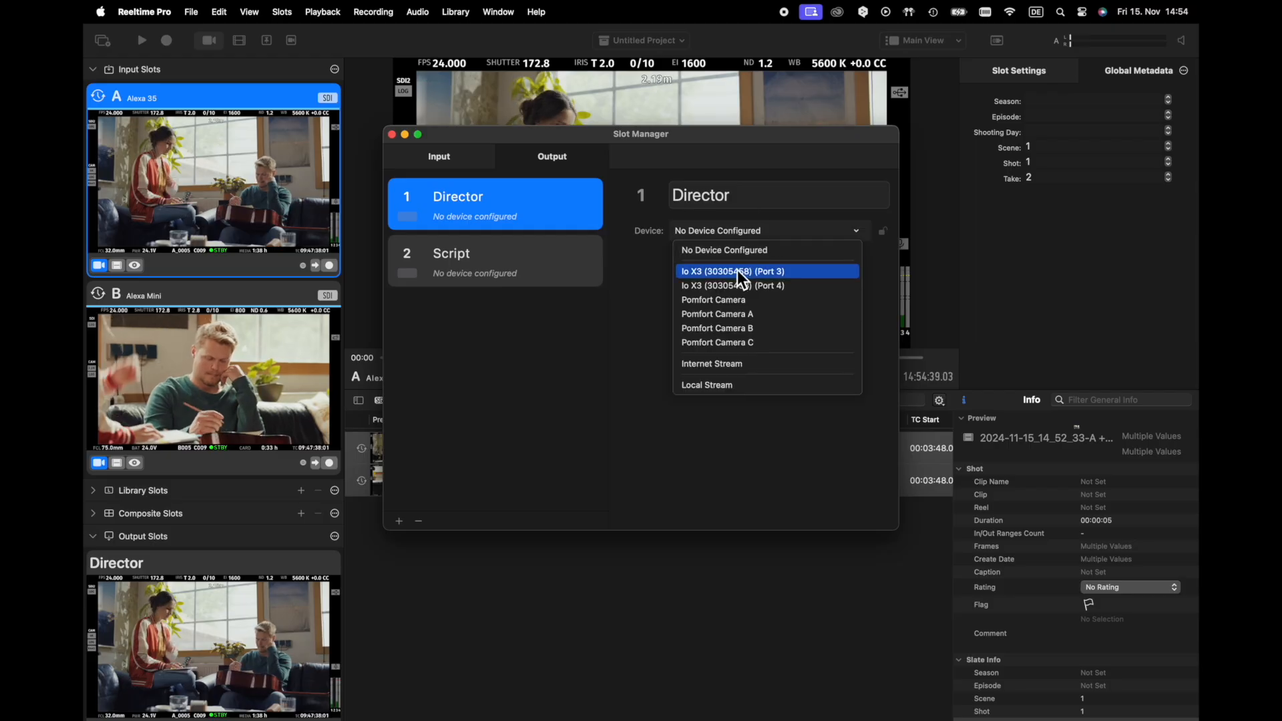
{"action": "left_click", "coordinate": [800, 275]}
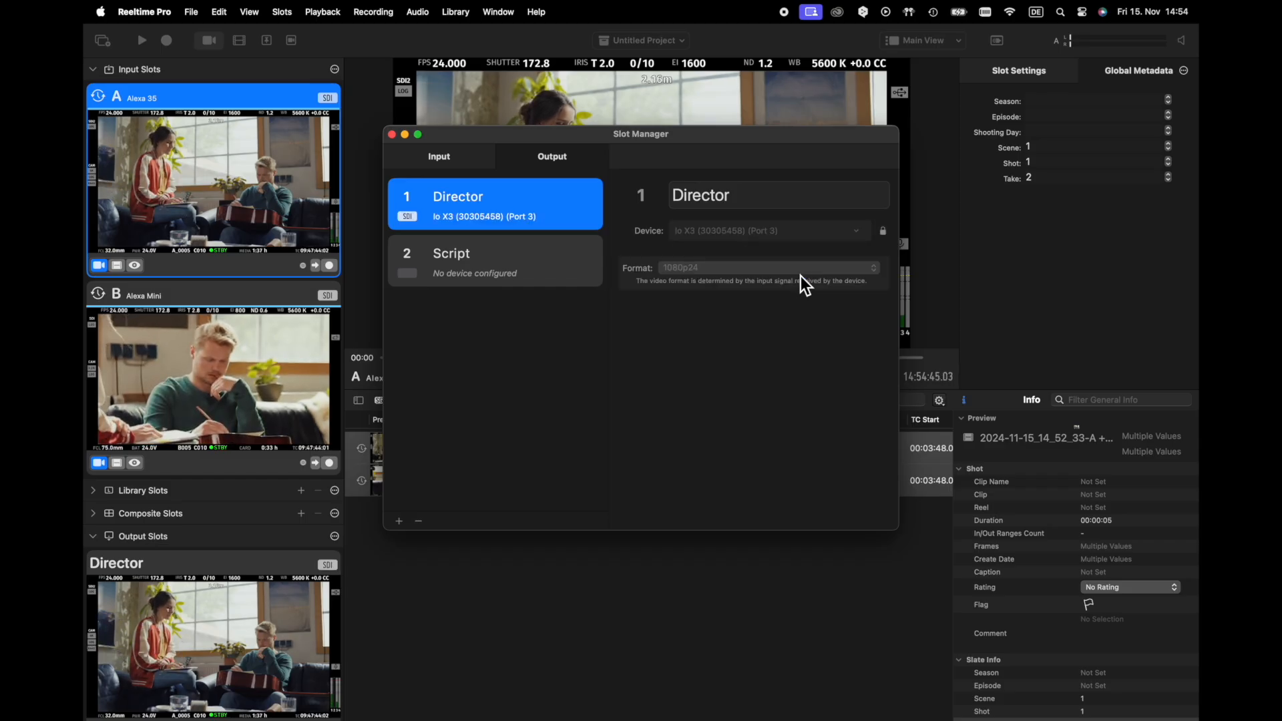
{"action": "left_click", "coordinate": [581, 279]}
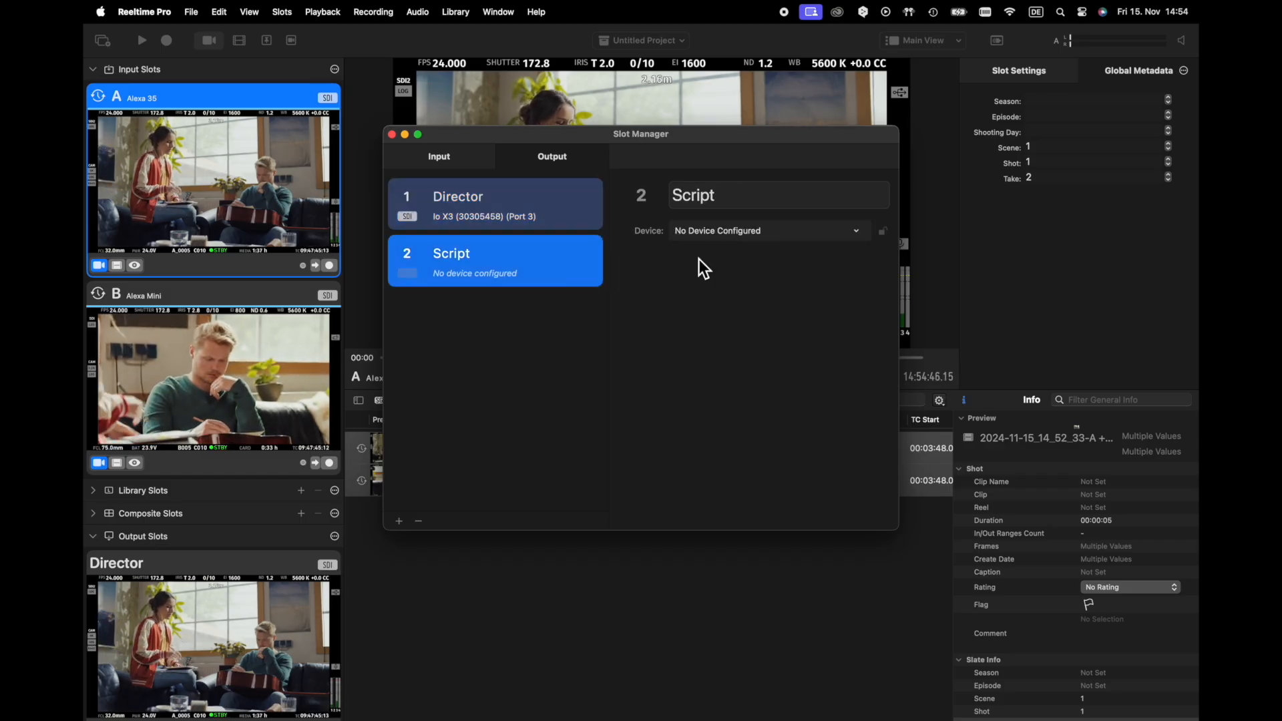
{"action": "left_click", "coordinate": [803, 231]}
{"action": "left_click", "coordinate": [794, 275]}
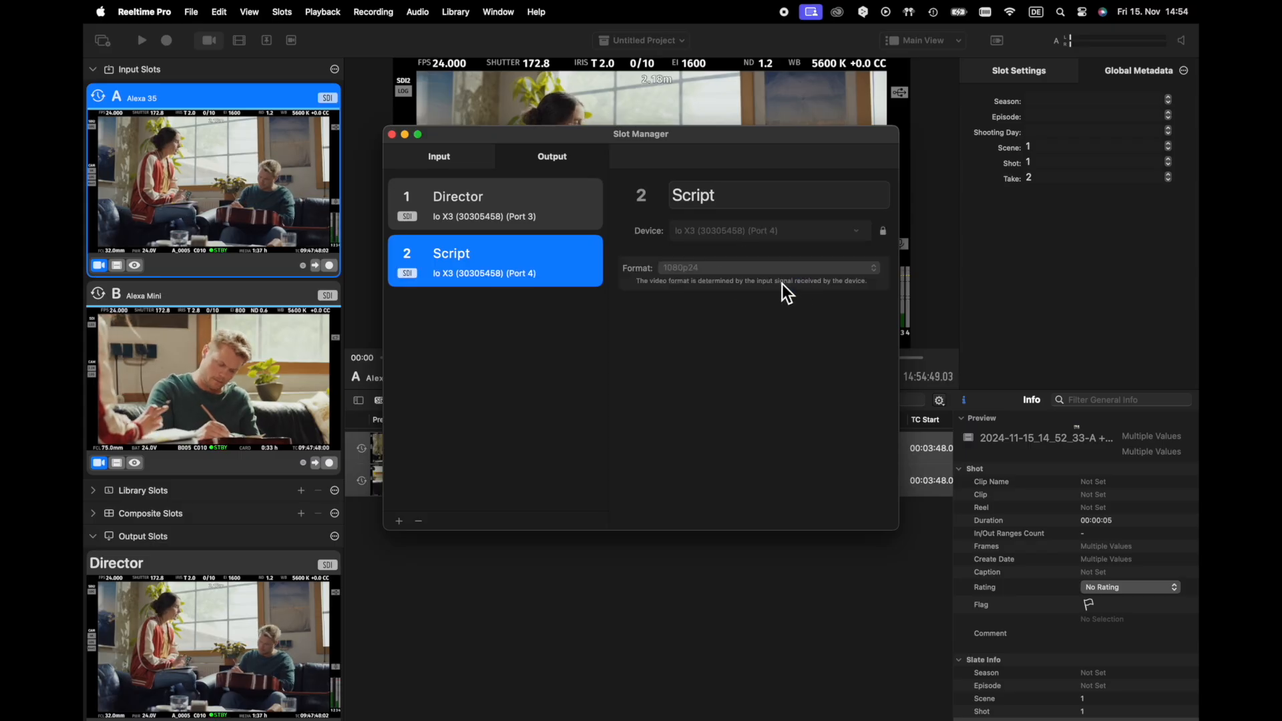
{"action": "left_click", "coordinate": [391, 134]}
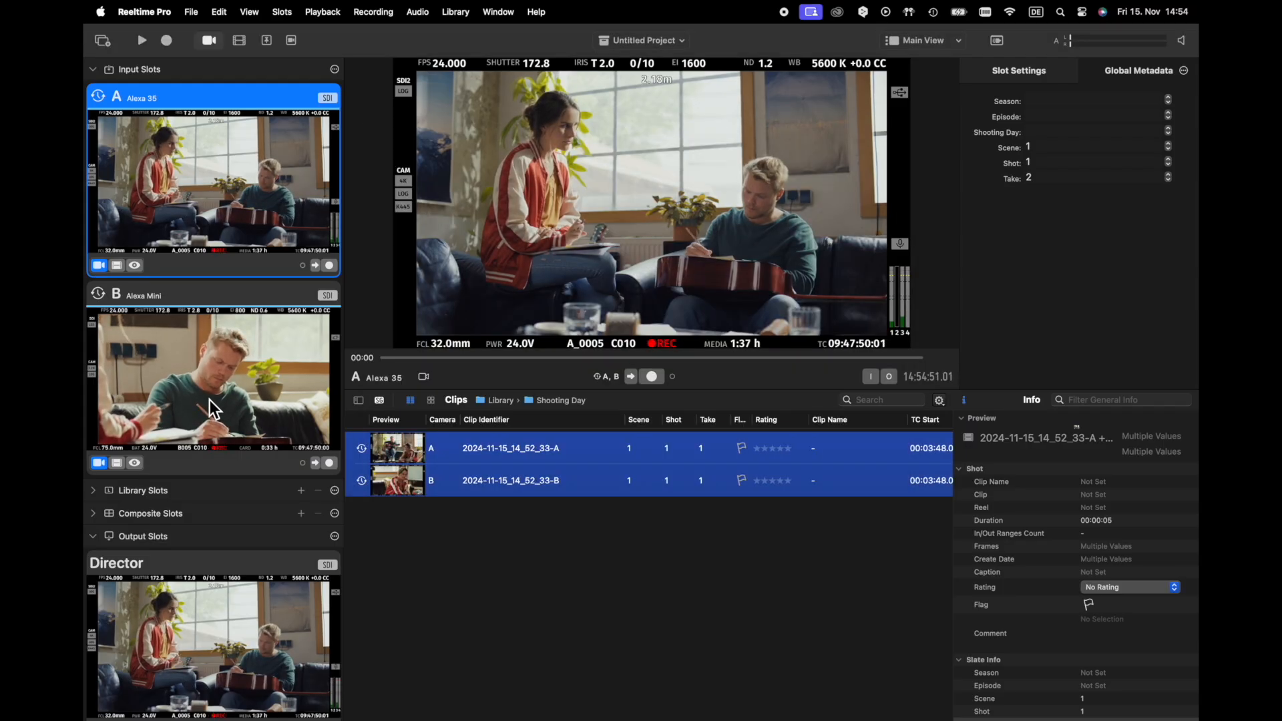
Compare the input and output slot previews and review the Director and Script device assignments in the Slot Manager
{"action": "scroll", "coordinate": [220, 334], "scroll_direction": "down", "scroll_amount": 5}
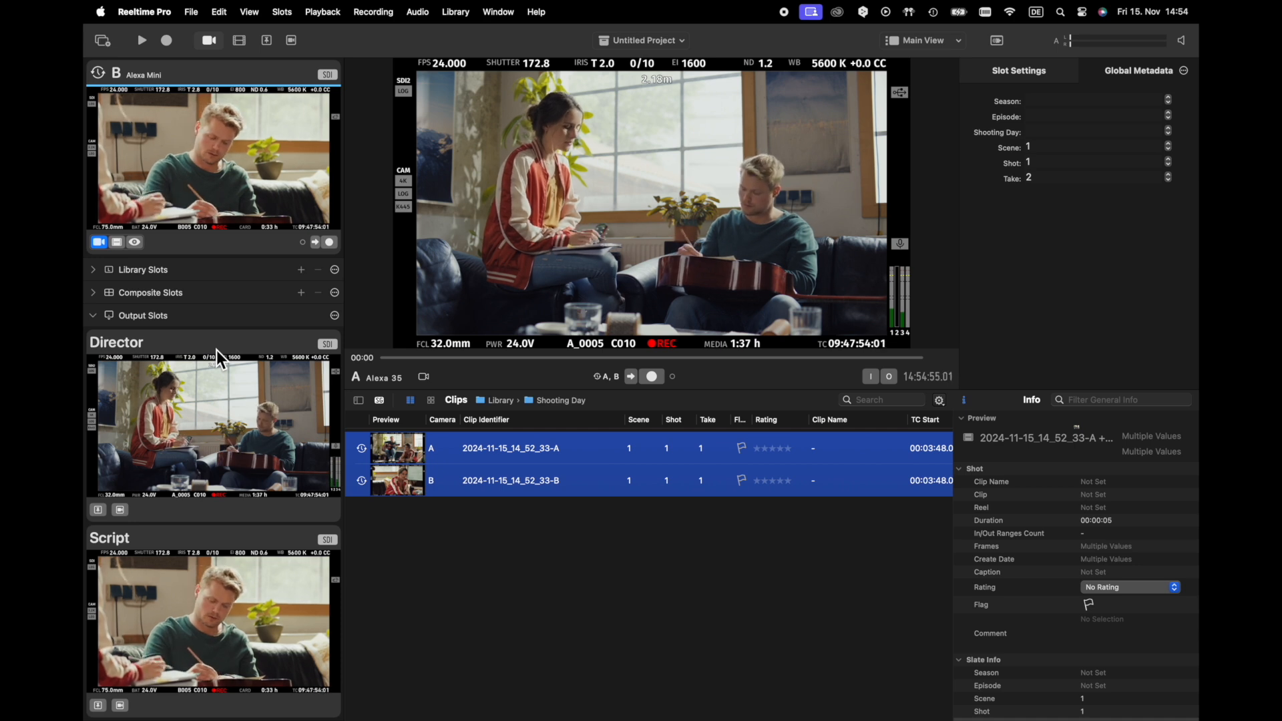
{"action": "scroll", "coordinate": [216, 350], "scroll_direction": "up", "scroll_amount": 5}
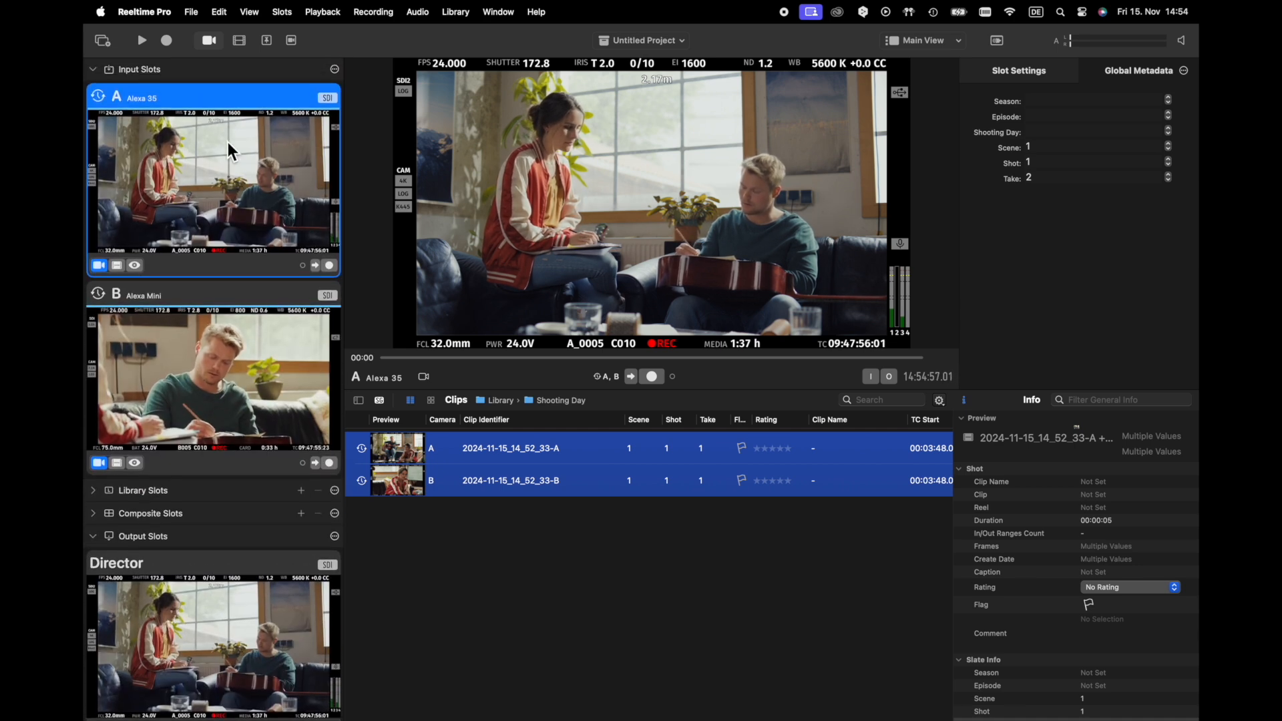
{"action": "scroll", "coordinate": [213, 223], "scroll_direction": "down", "scroll_amount": 5}
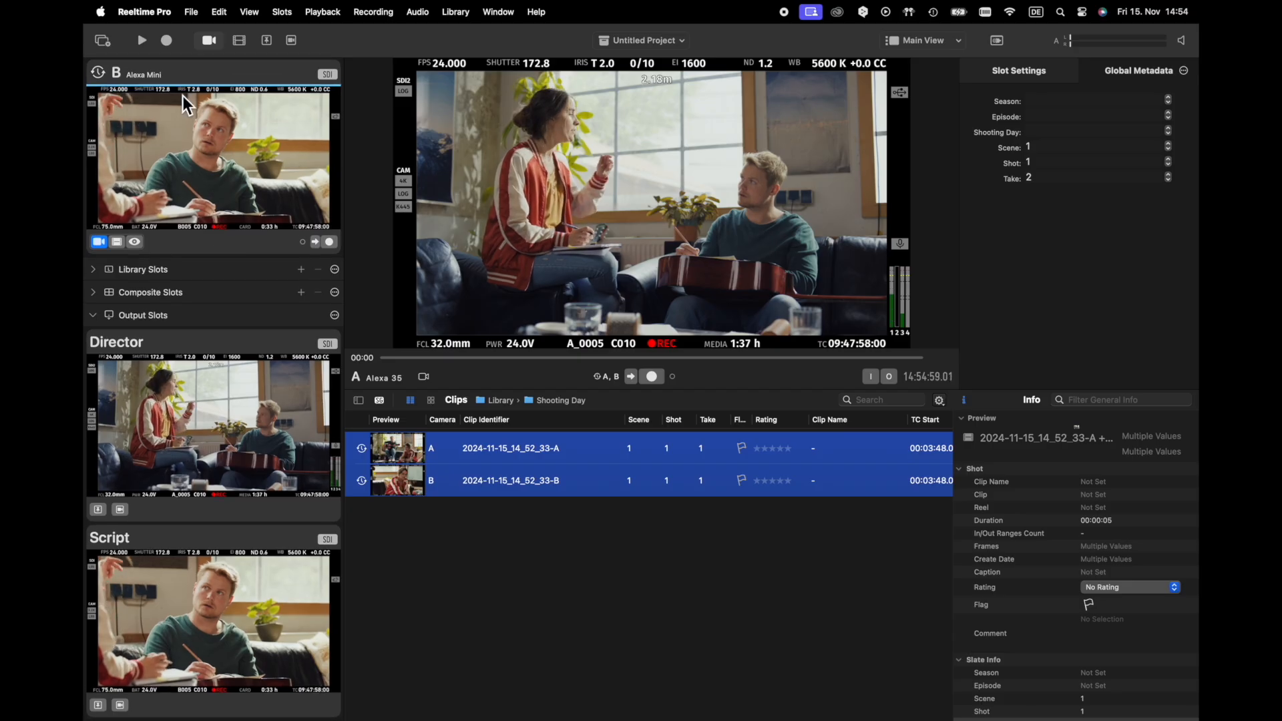
{"action": "left_click", "coordinate": [103, 42]}
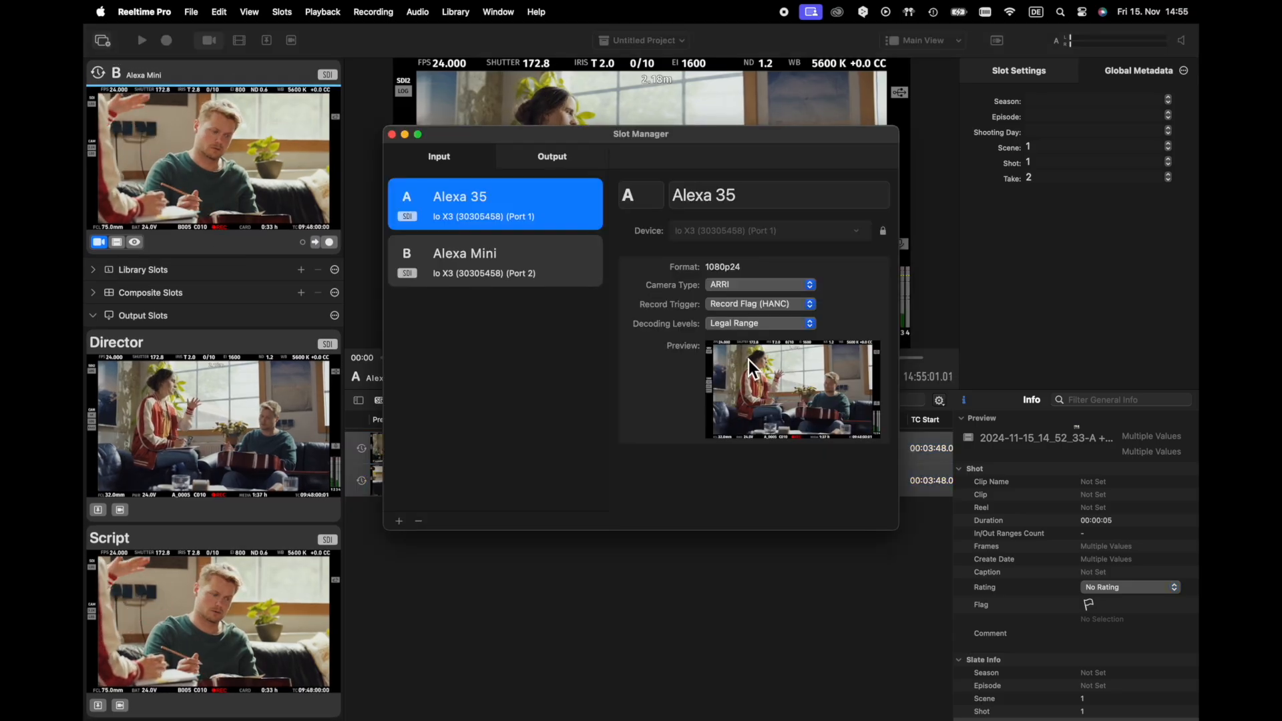
{"action": "left_click", "coordinate": [552, 156]}
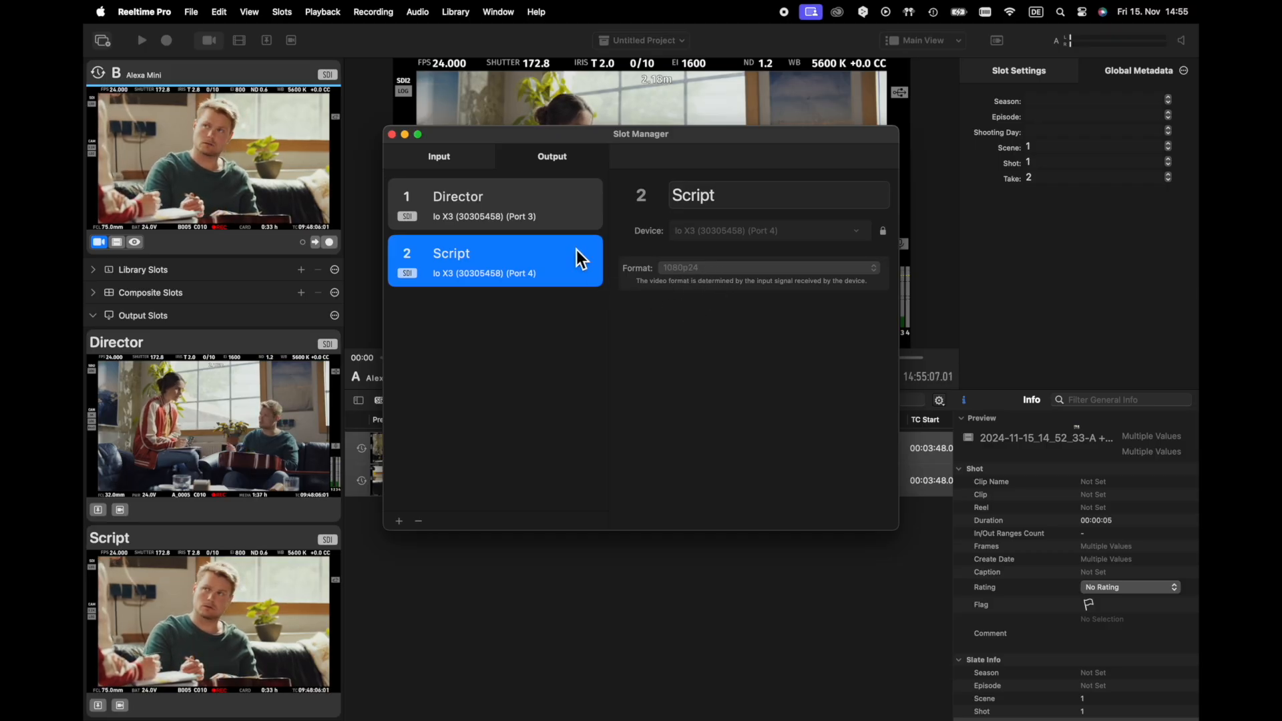
{"action": "left_click", "coordinate": [535, 214]}
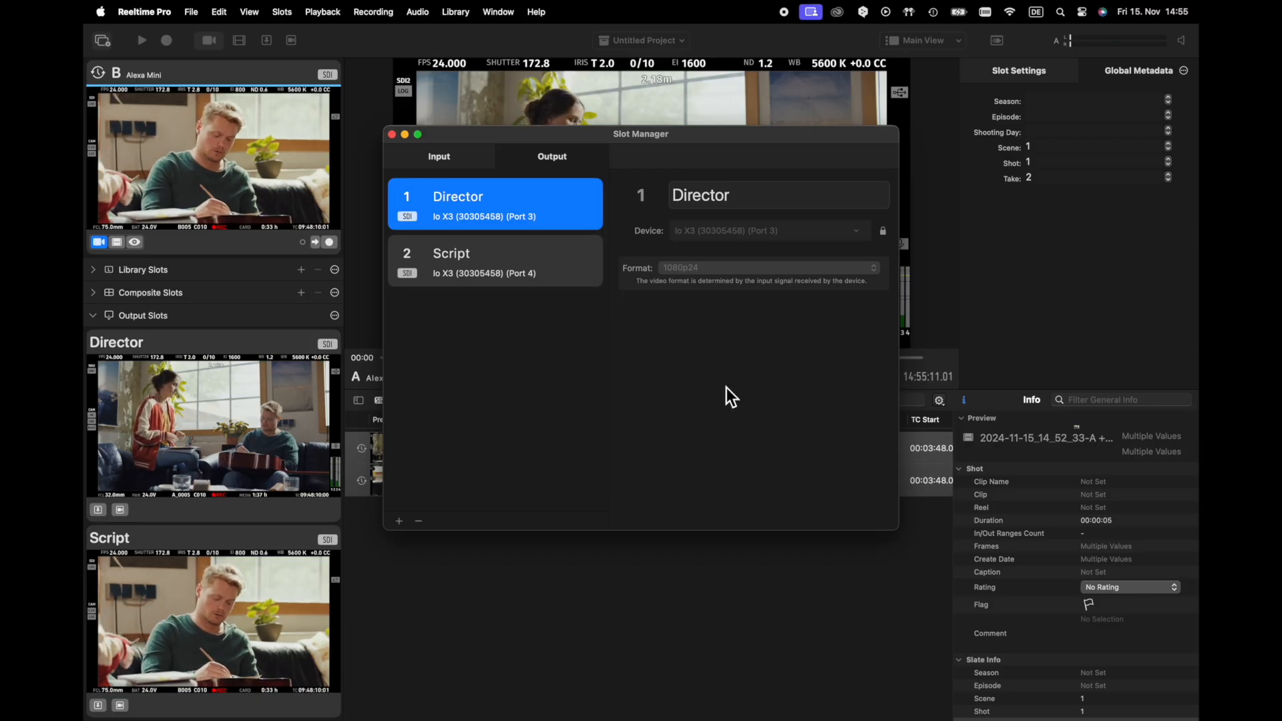
{"action": "scroll", "coordinate": [299, 426], "scroll_direction": "up", "scroll_amount": 5}
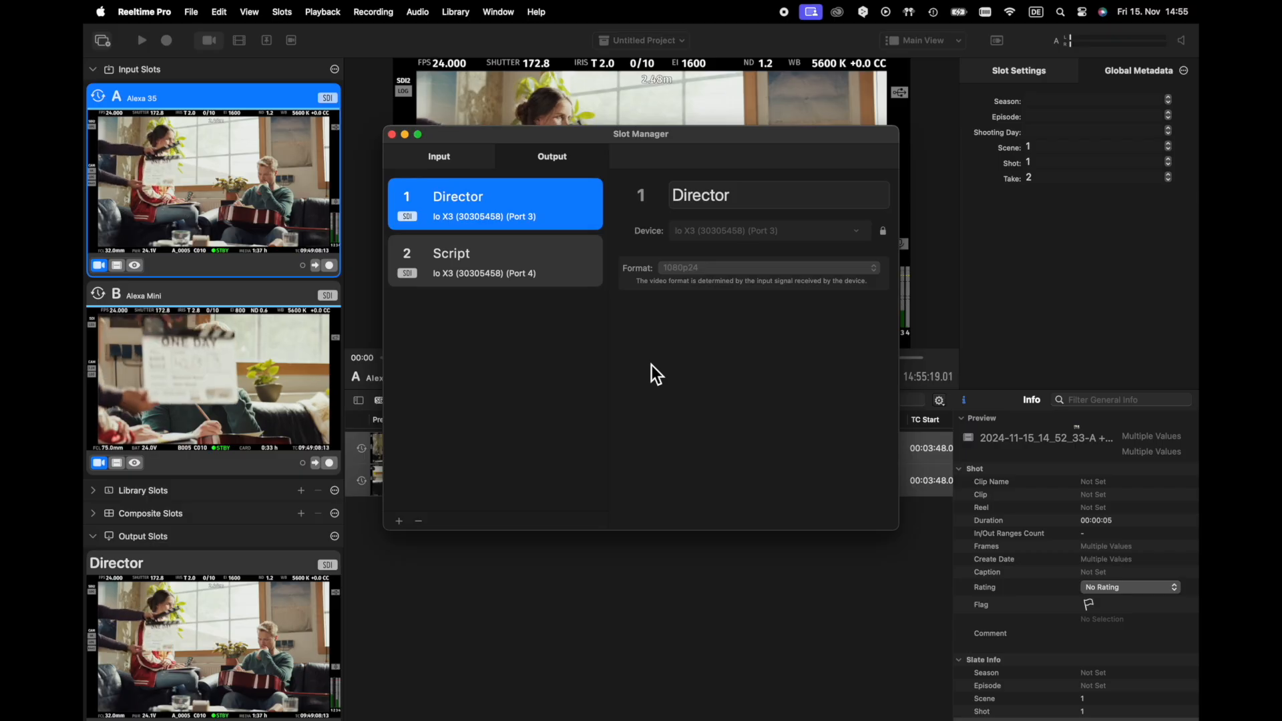
{"action": "left_click", "coordinate": [392, 135]}
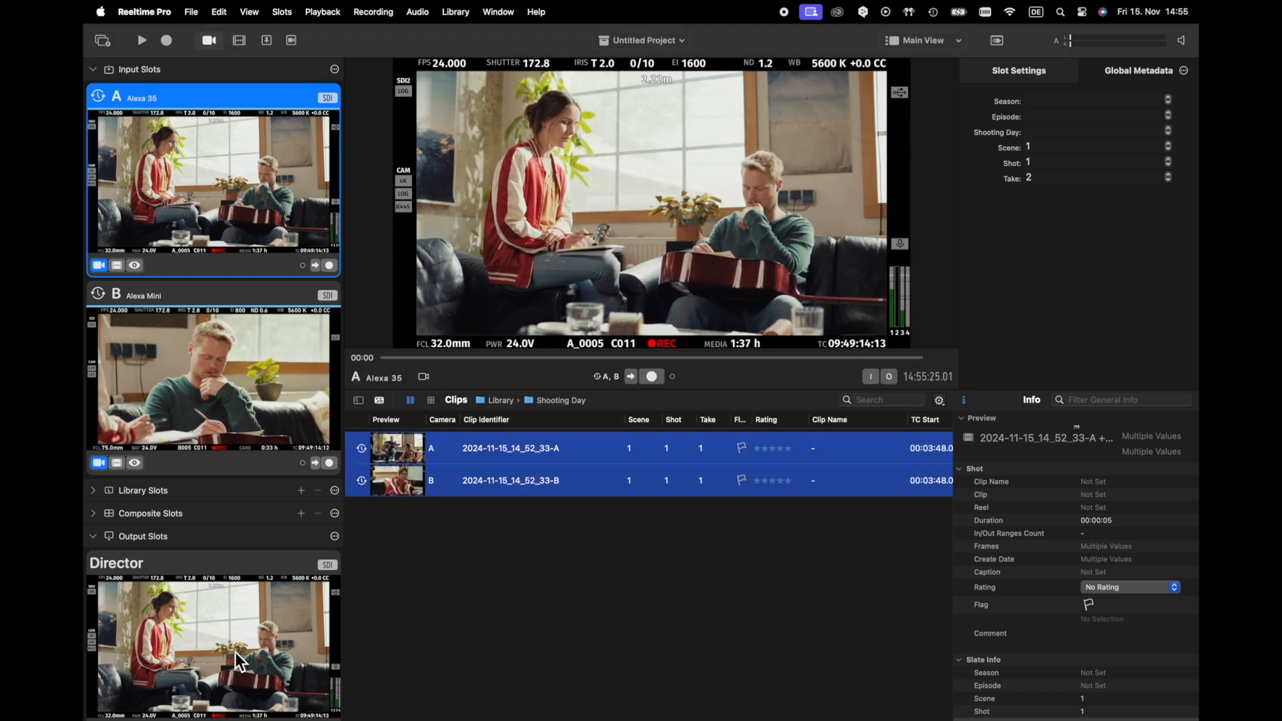
Inspect the source options of the Director and Script output slots in their slot settings
{"action": "left_click", "coordinate": [225, 572]}
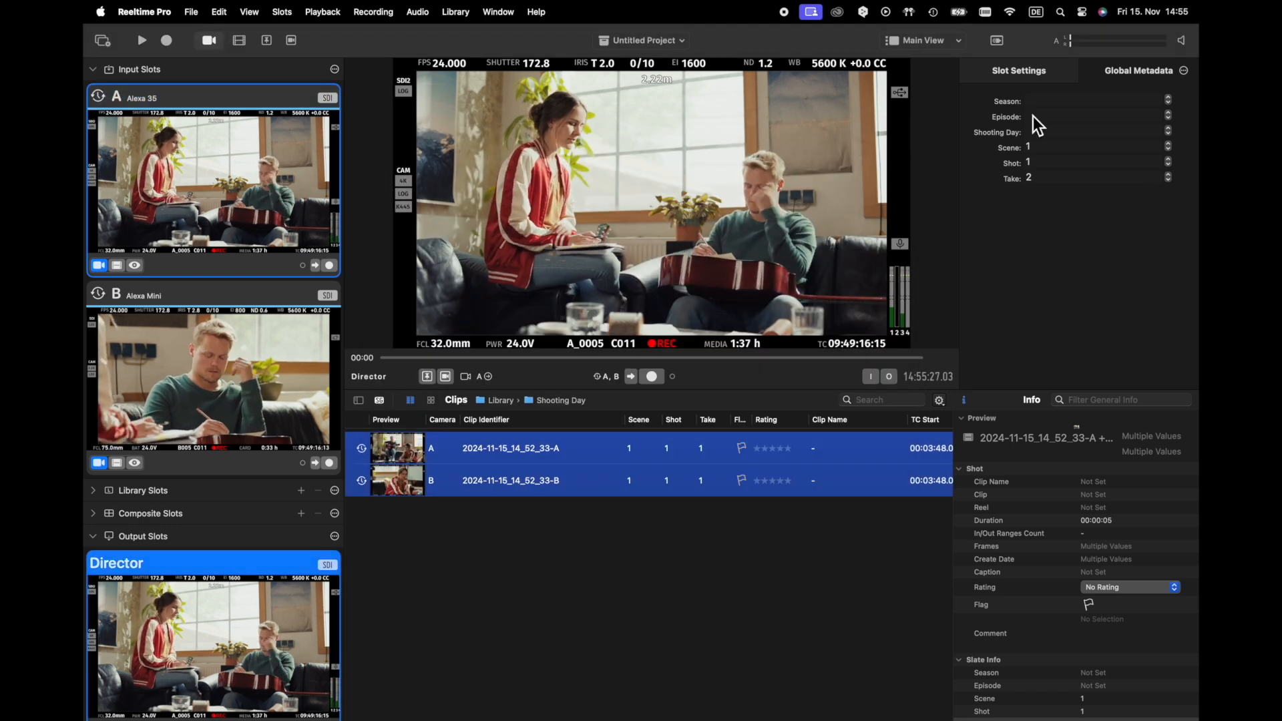
{"action": "left_click", "coordinate": [1033, 74]}
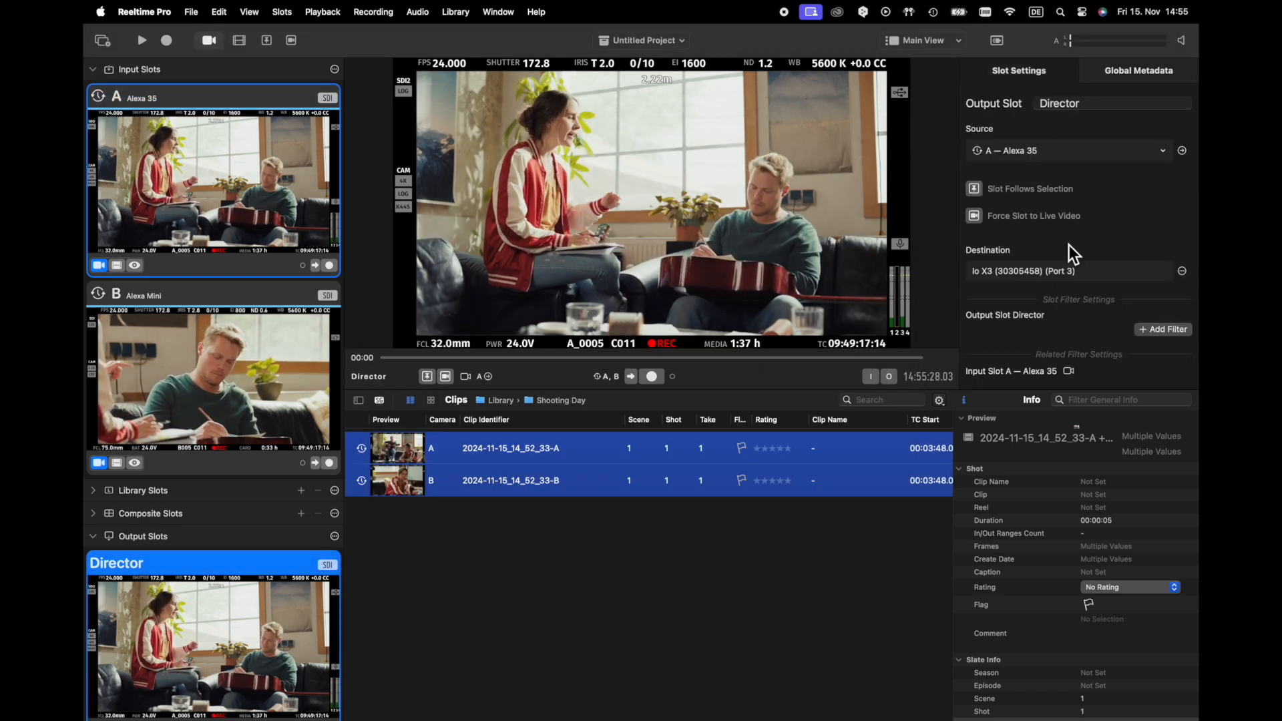
{"action": "left_click", "coordinate": [1067, 157]}
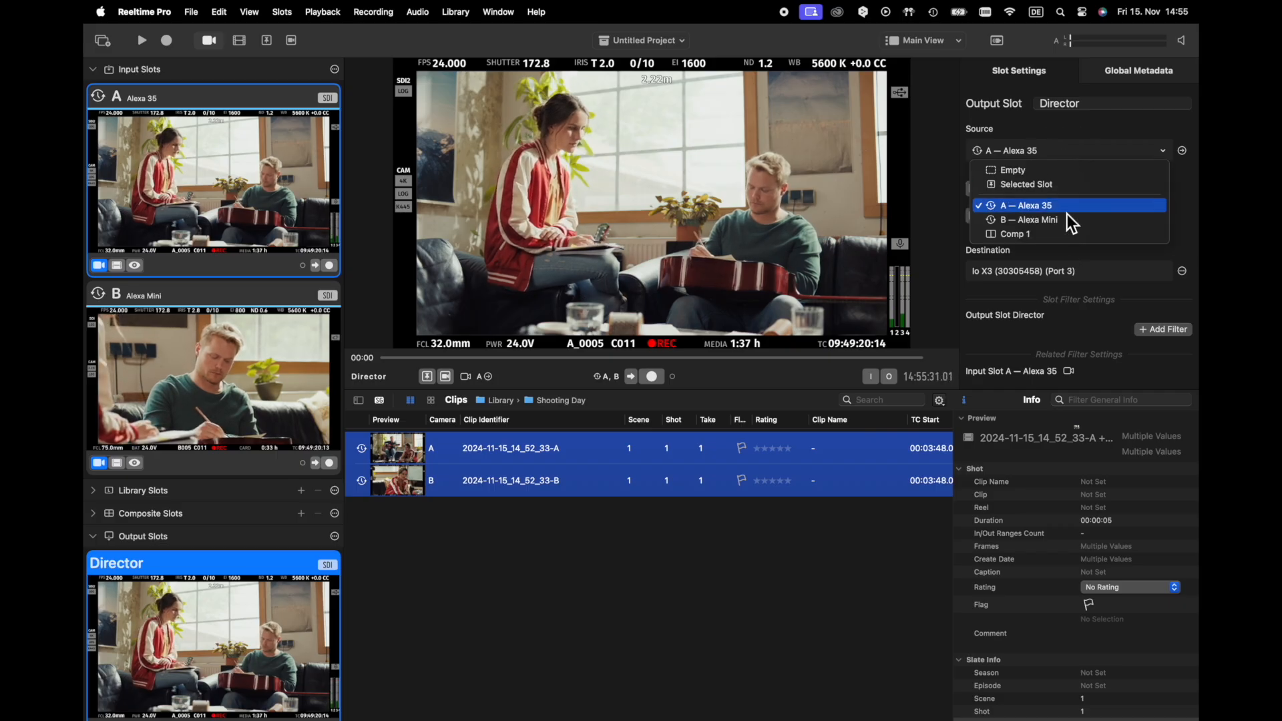
{"action": "left_click", "coordinate": [1048, 145]}
{"action": "scroll", "coordinate": [247, 591], "scroll_direction": "down", "scroll_amount": 5}
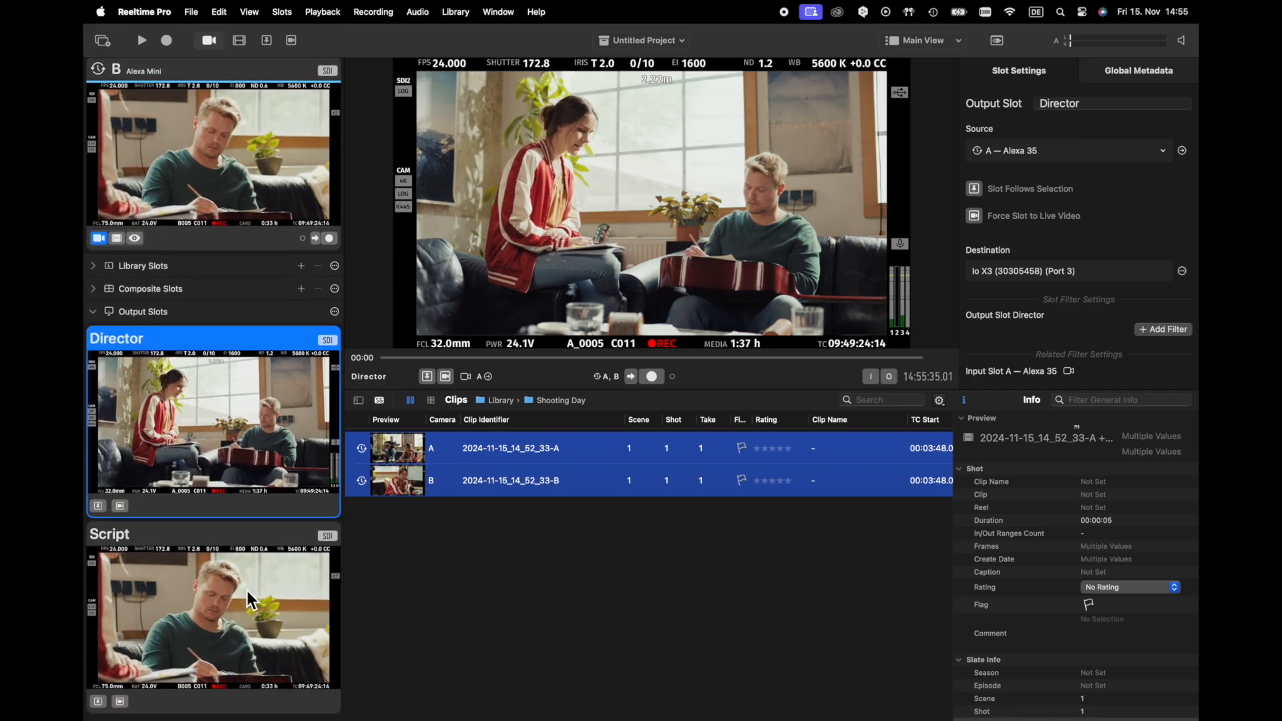
{"action": "left_click", "coordinate": [247, 590]}
{"action": "left_click", "coordinate": [1061, 157]}
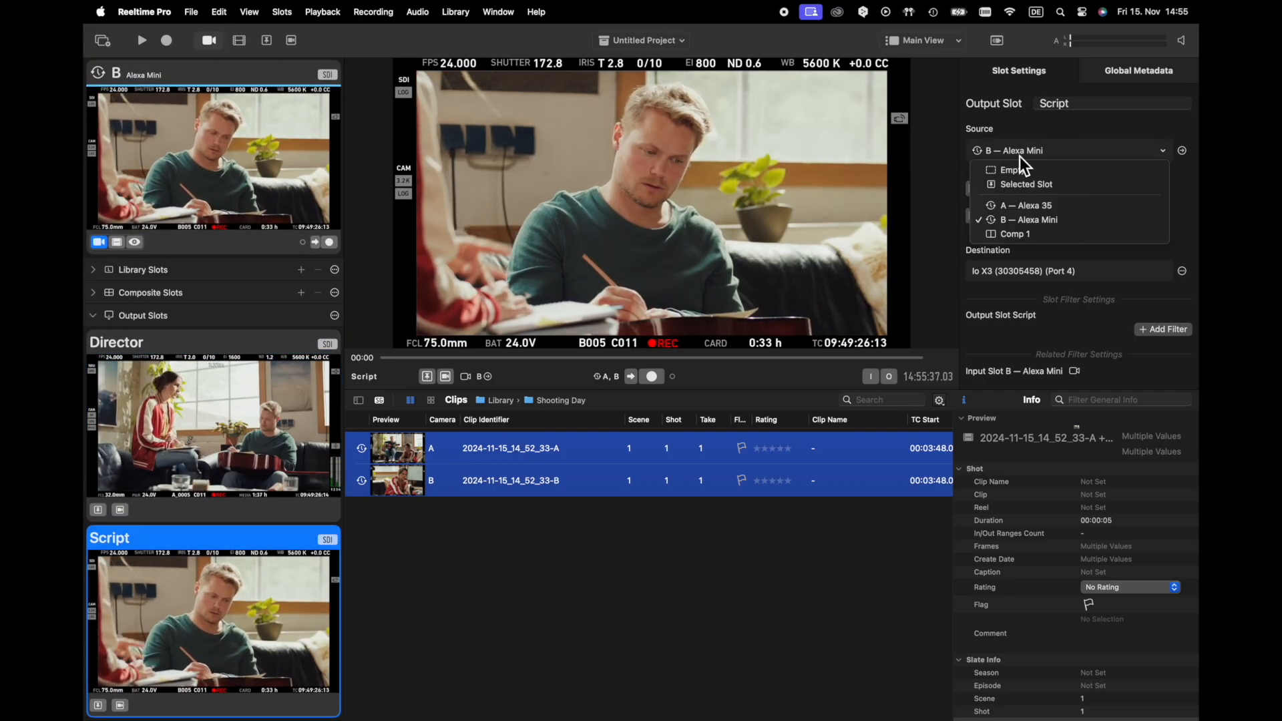
{"action": "left_click", "coordinate": [1056, 153]}
{"action": "scroll", "coordinate": [227, 416], "scroll_direction": "up", "scroll_amount": 5}
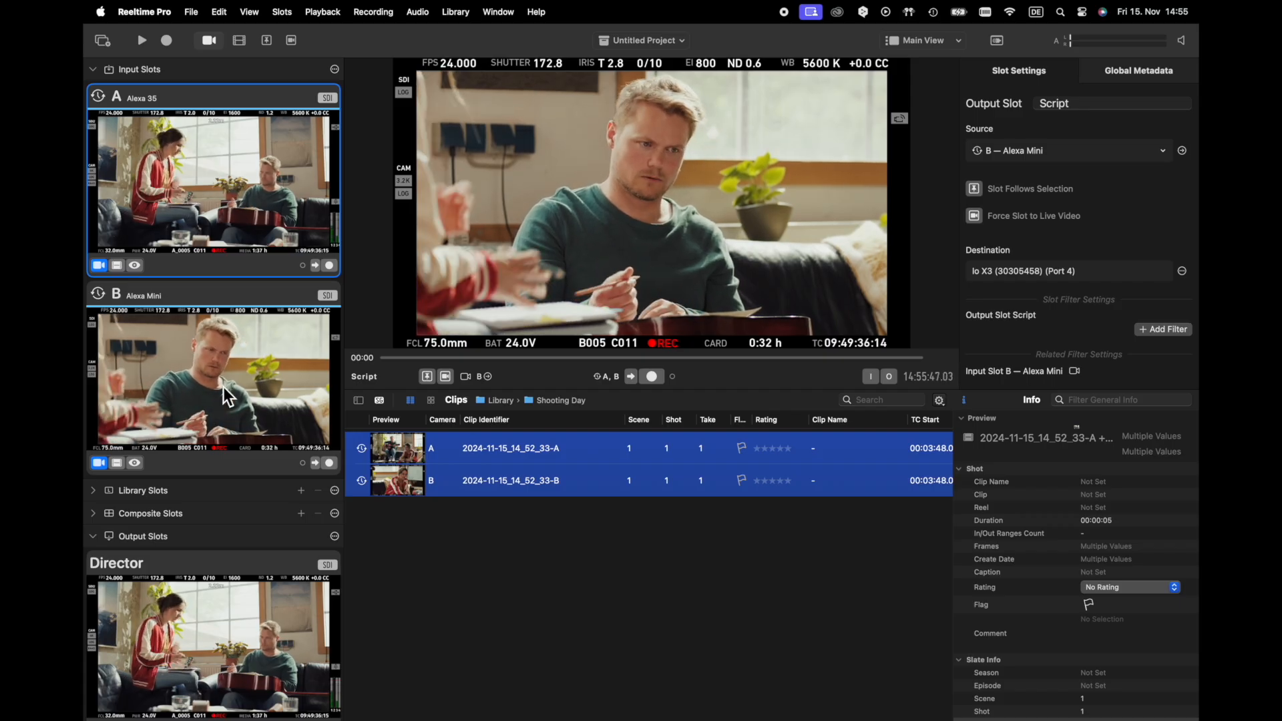
{"action": "scroll", "coordinate": [157, 62], "scroll_direction": "down", "scroll_amount": 1}
Open the device settings and view the profile options of the Io X3
{"action": "left_click", "coordinate": [136, 9]}
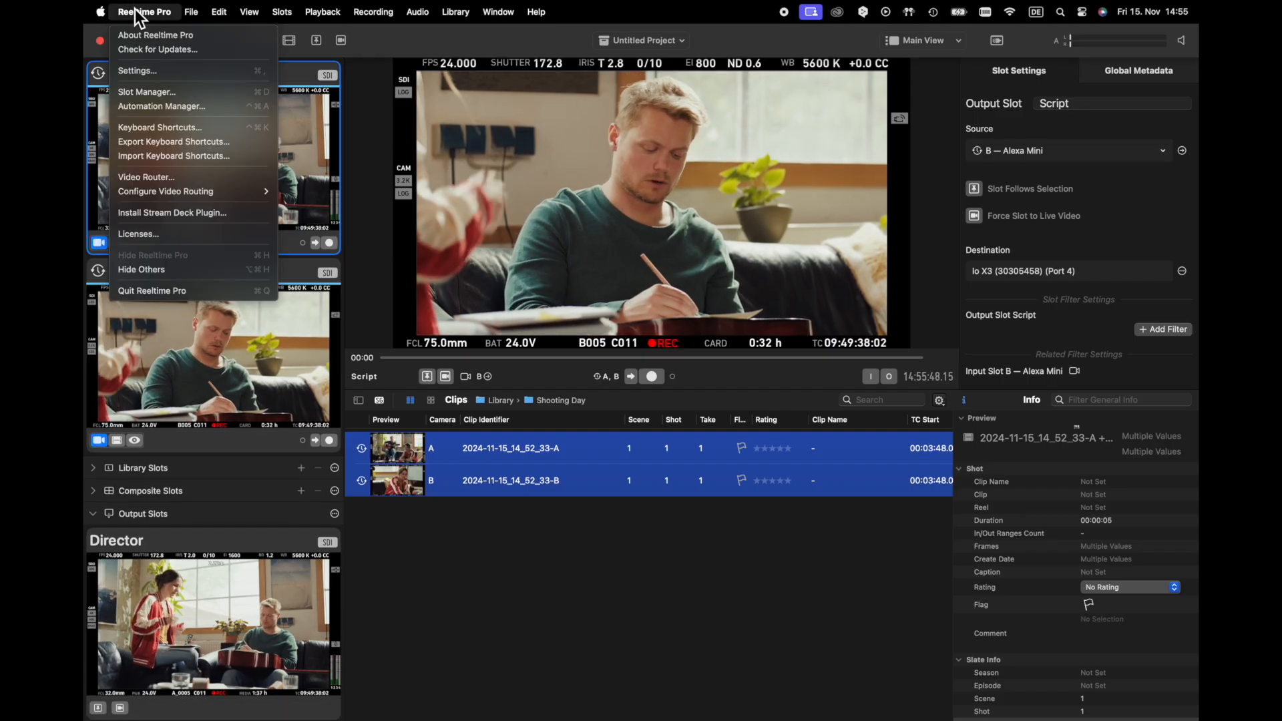
{"action": "left_click", "coordinate": [143, 69]}
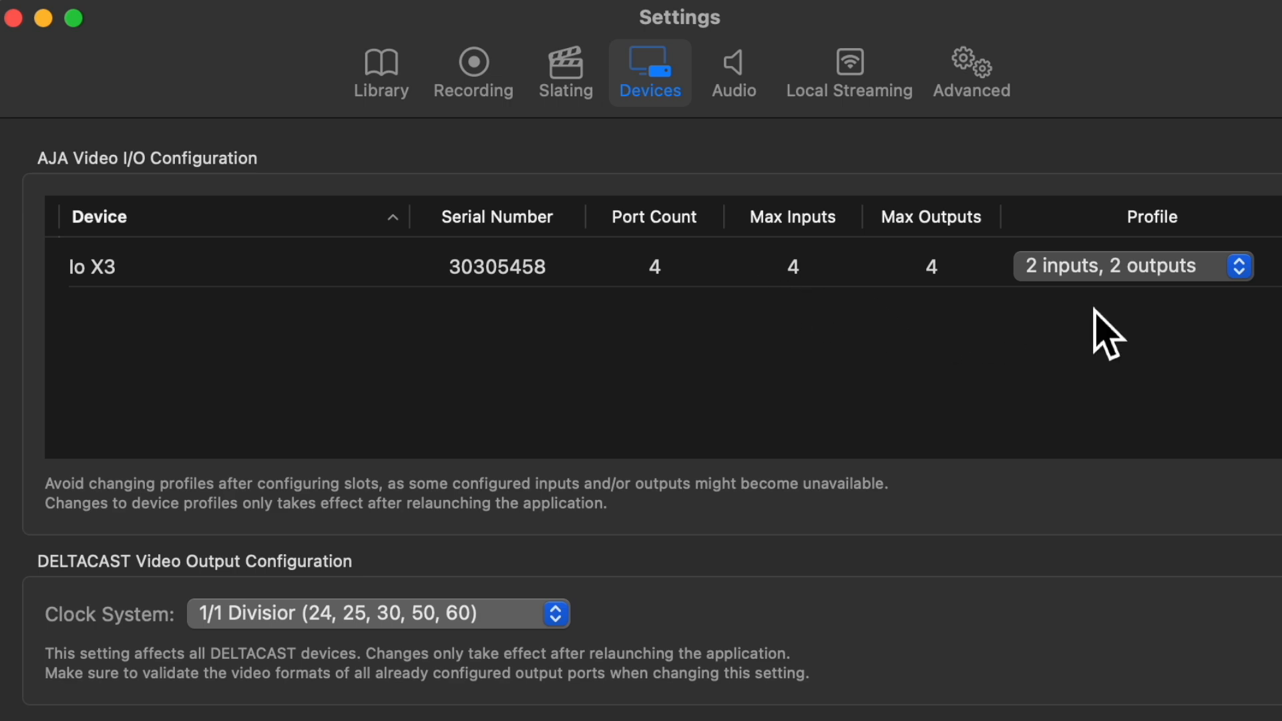
{"action": "left_click", "coordinate": [1174, 277]}
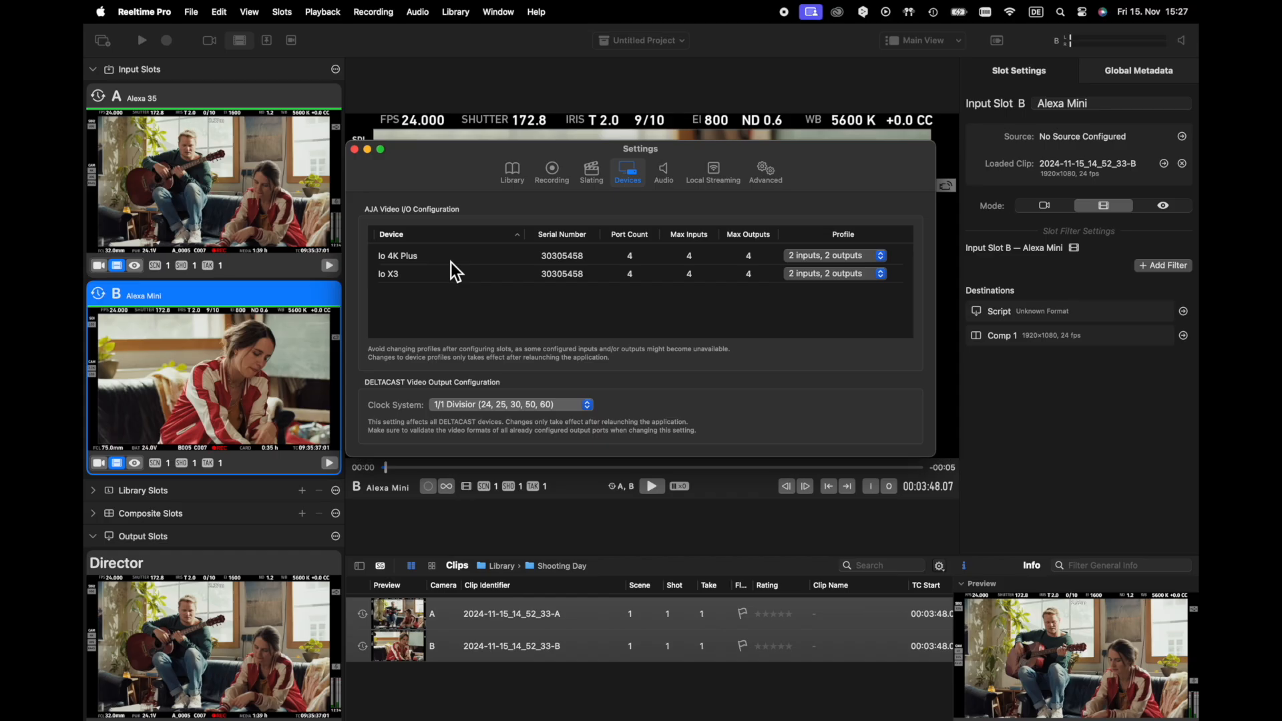
Set the Io X3 profile to 4 inputs and the Io 4K Plus profile to 4 outputs, and relaunch the application
{"action": "left_click", "coordinate": [866, 275]}
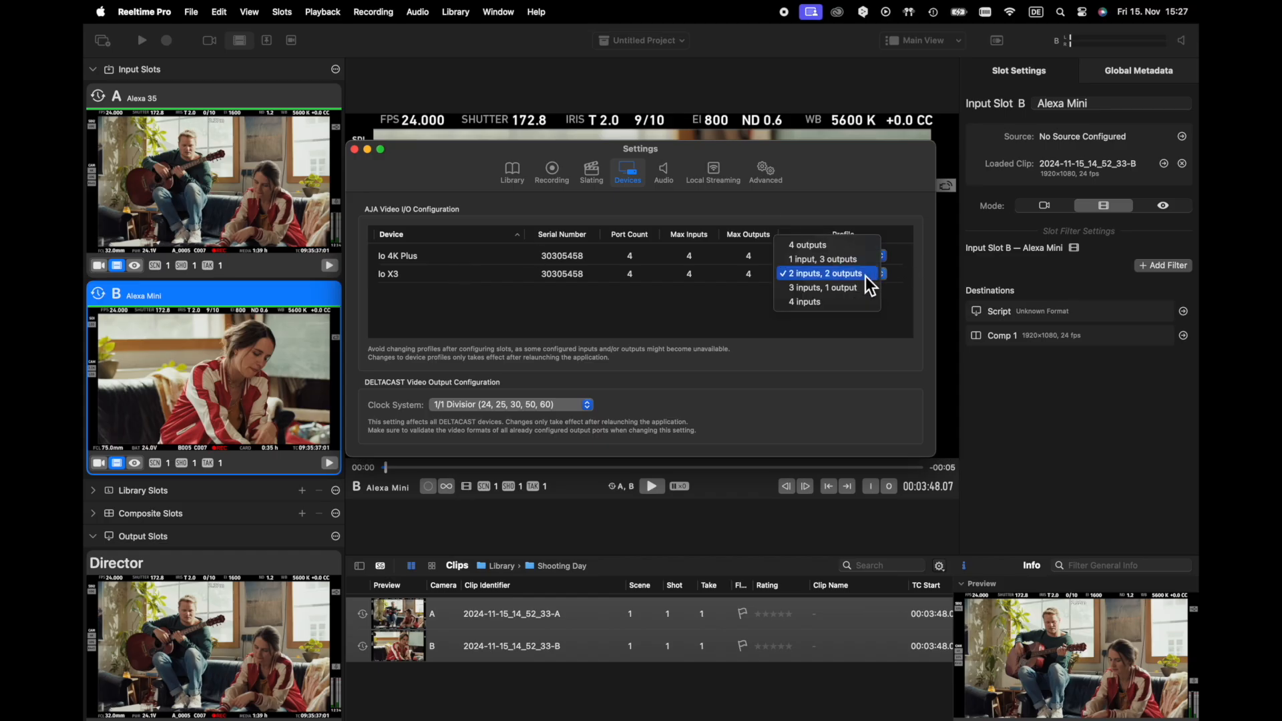
{"action": "left_click", "coordinate": [851, 307]}
{"action": "left_click", "coordinate": [868, 260]}
{"action": "left_click", "coordinate": [859, 231]}
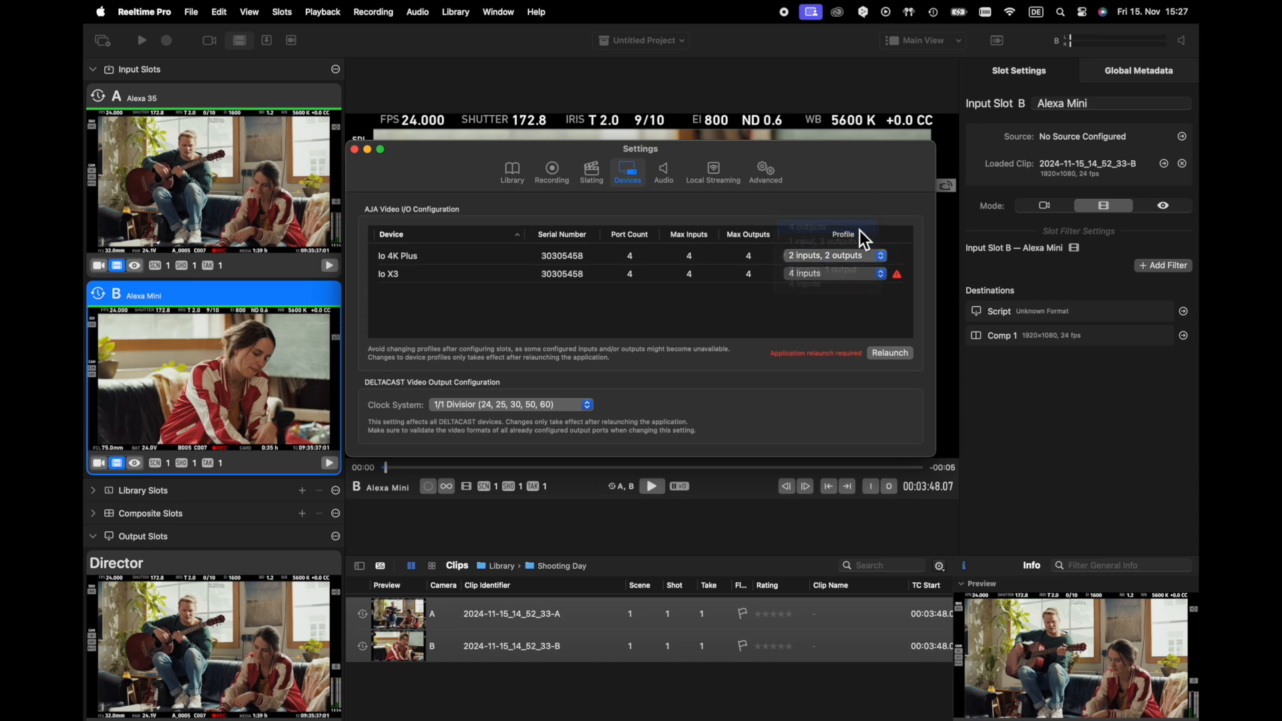
{"action": "left_click", "coordinate": [895, 357]}
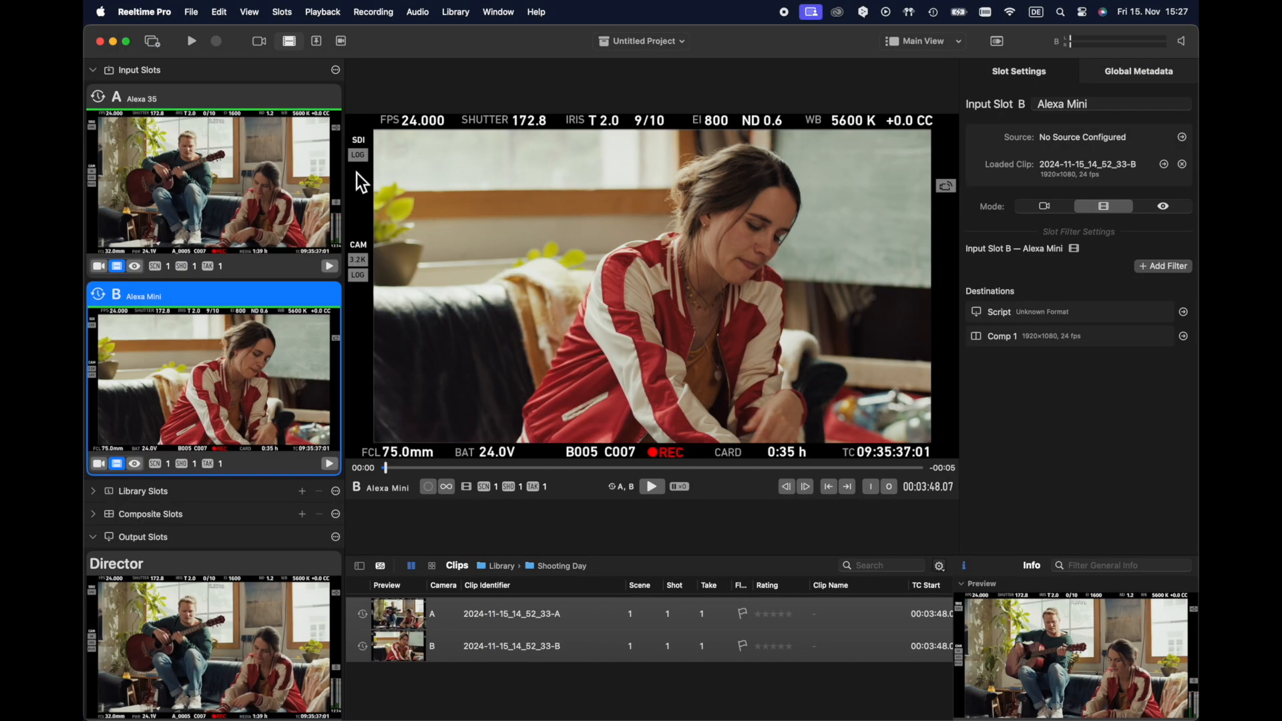
Check which devices are available for the Alexa 35 input slot and the Director output slot in the Slot Manager
{"action": "left_click", "coordinate": [158, 44]}
{"action": "left_click", "coordinate": [521, 223]}
{"action": "left_click", "coordinate": [721, 236]}
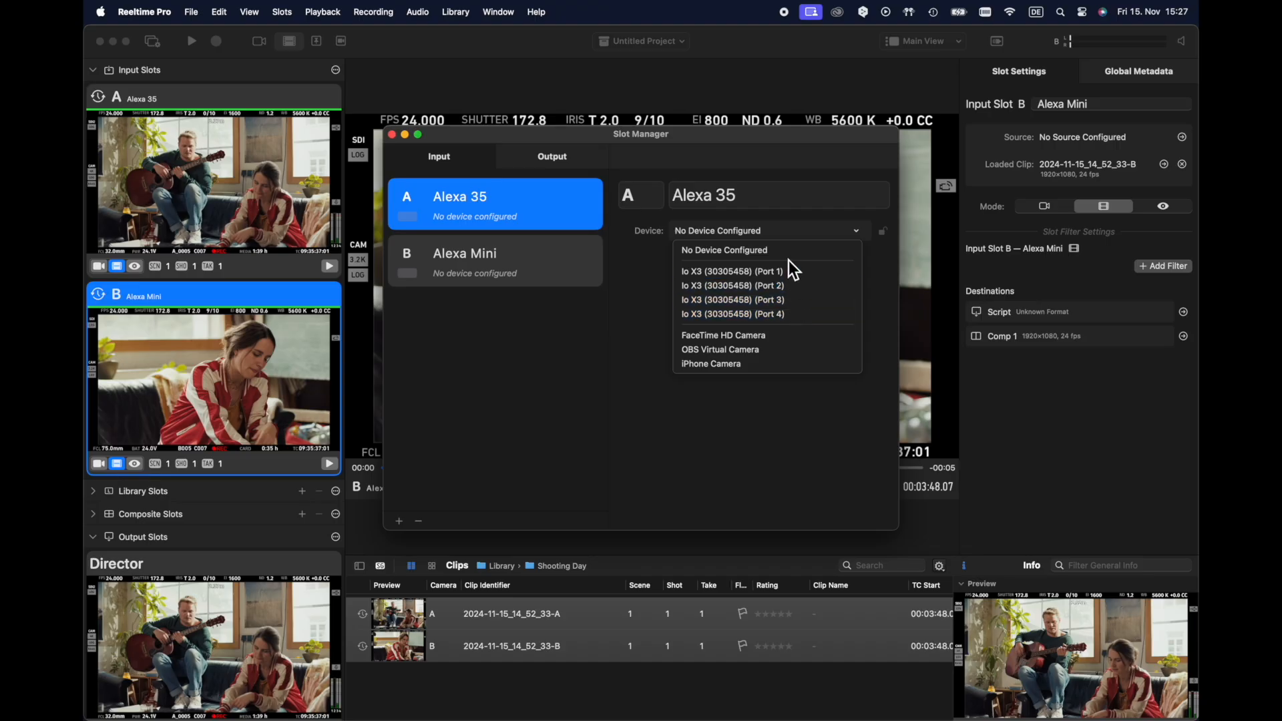
{"action": "left_click", "coordinate": [653, 262]}
{"action": "left_click", "coordinate": [572, 161]}
{"action": "left_click", "coordinate": [789, 234]}
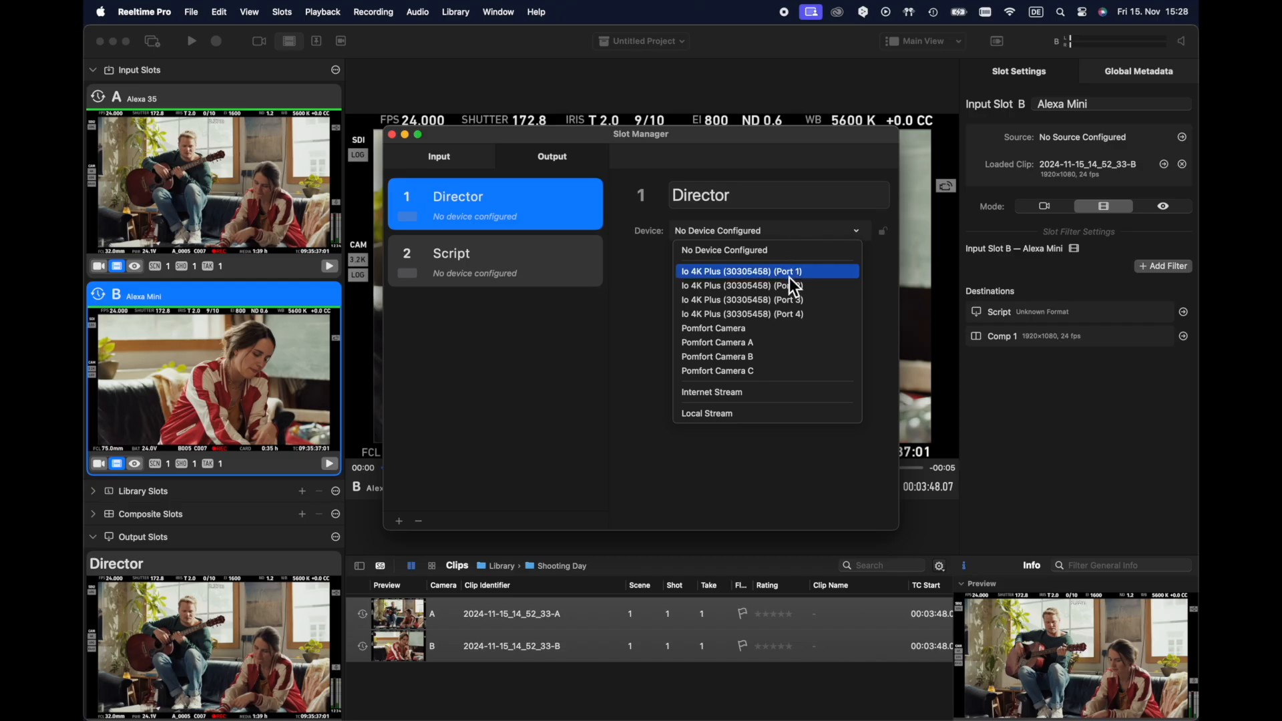
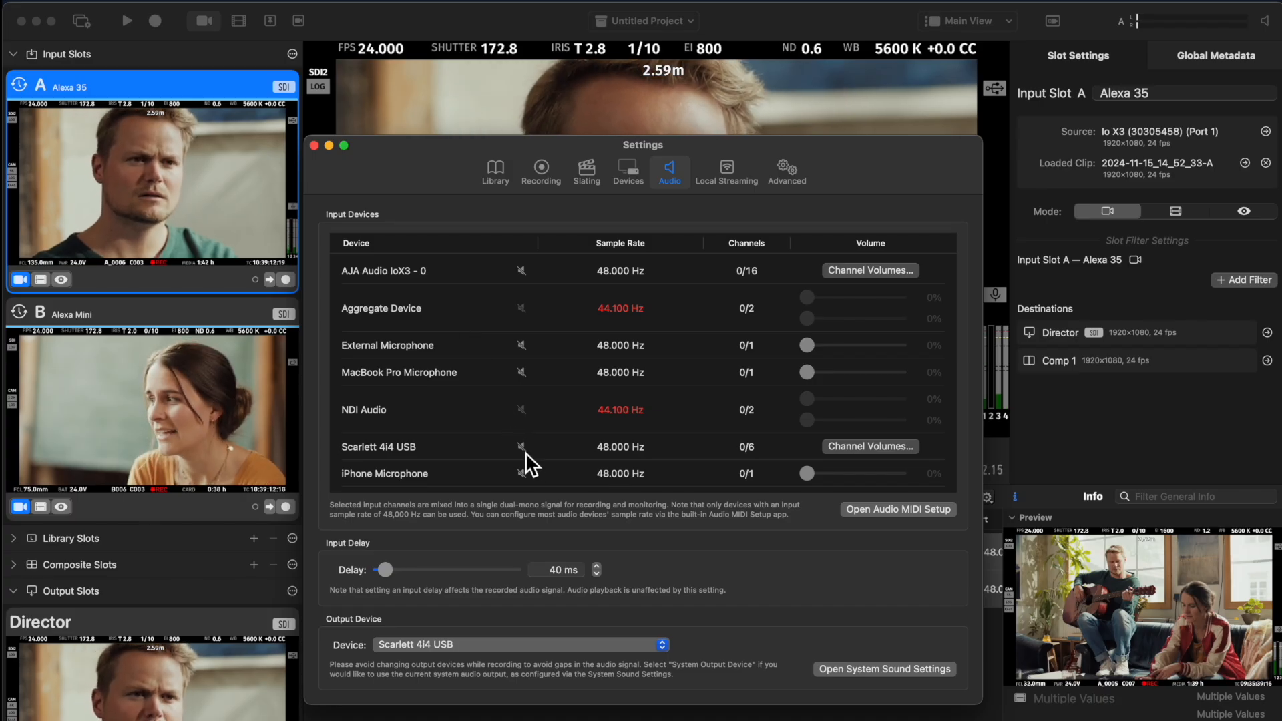
Set the Scarlett 4i4 USB input volumes to 0% for channels 3, 4 and 5 and to 35% for channel 6
{"action": "left_click", "coordinate": [853, 448]}
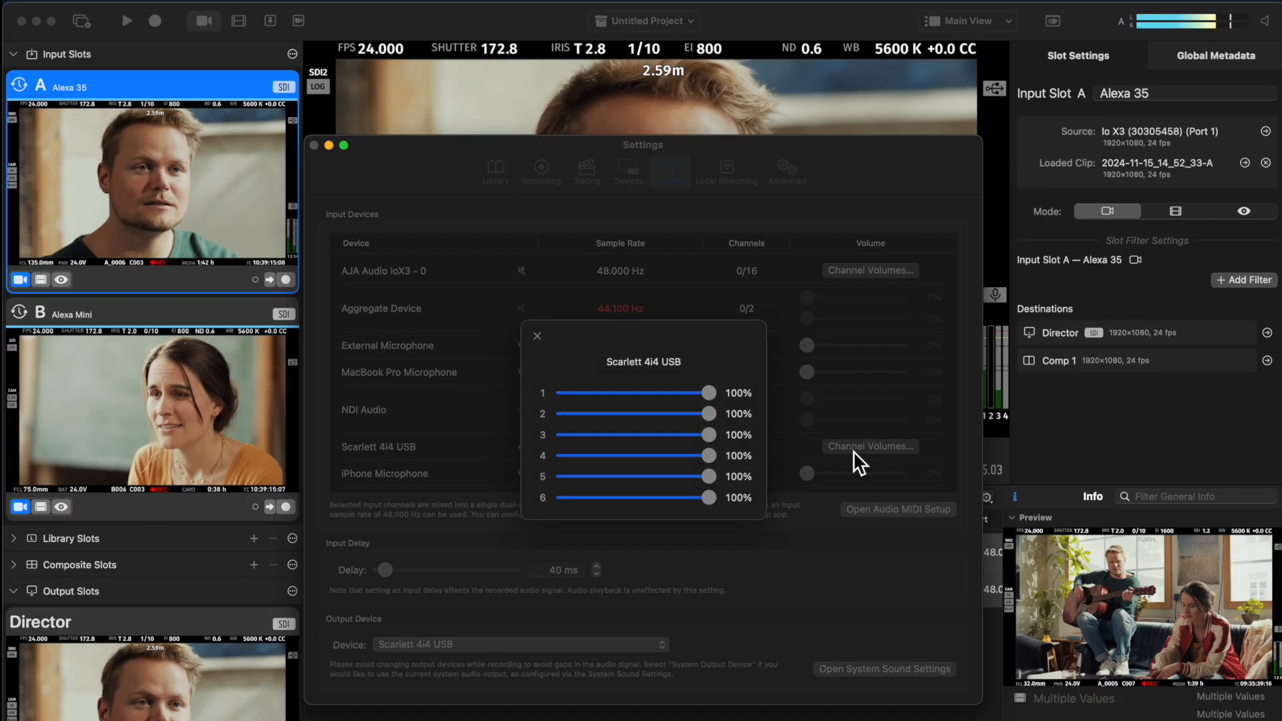
{"action": "left_click", "coordinate": [709, 434]}
{"action": "left_click_drag", "start_coordinate": [709, 455], "coordinate": [543, 454]}
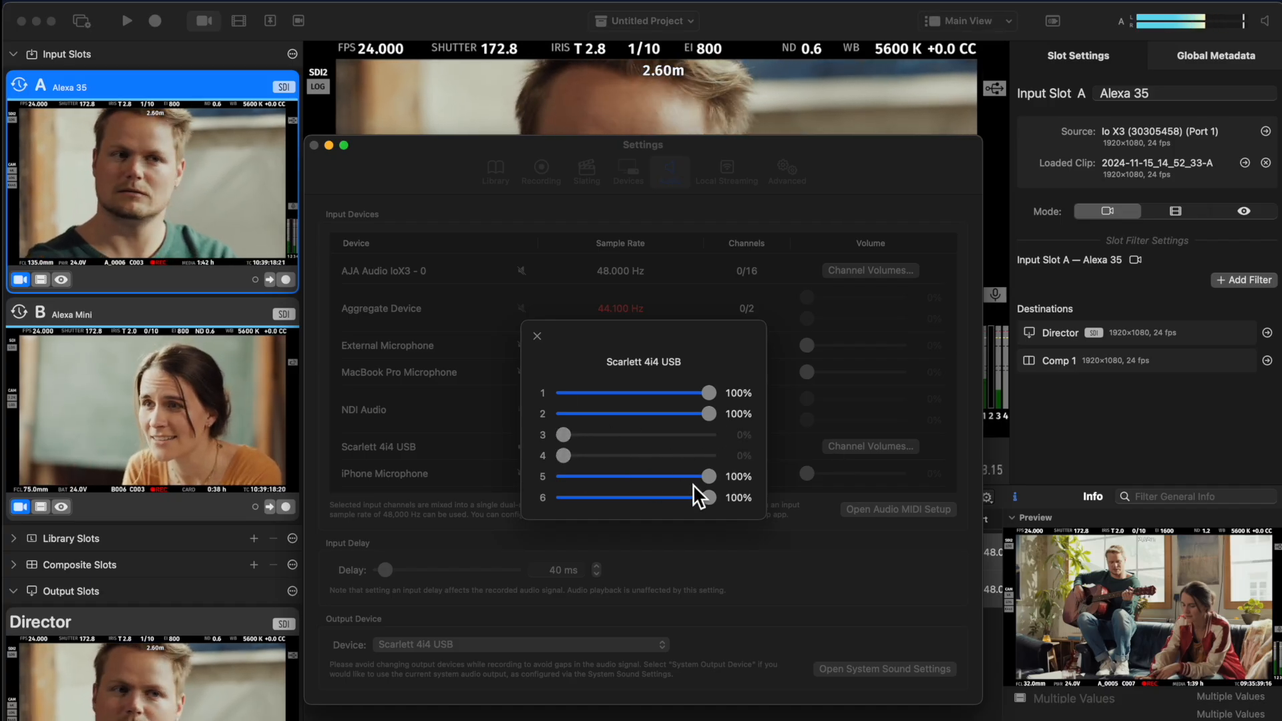
{"action": "left_click", "coordinate": [709, 476]}
{"action": "left_click_drag", "start_coordinate": [709, 498], "coordinate": [613, 498]}
{"action": "left_click_drag", "start_coordinate": [570, 458], "coordinate": [594, 456]}
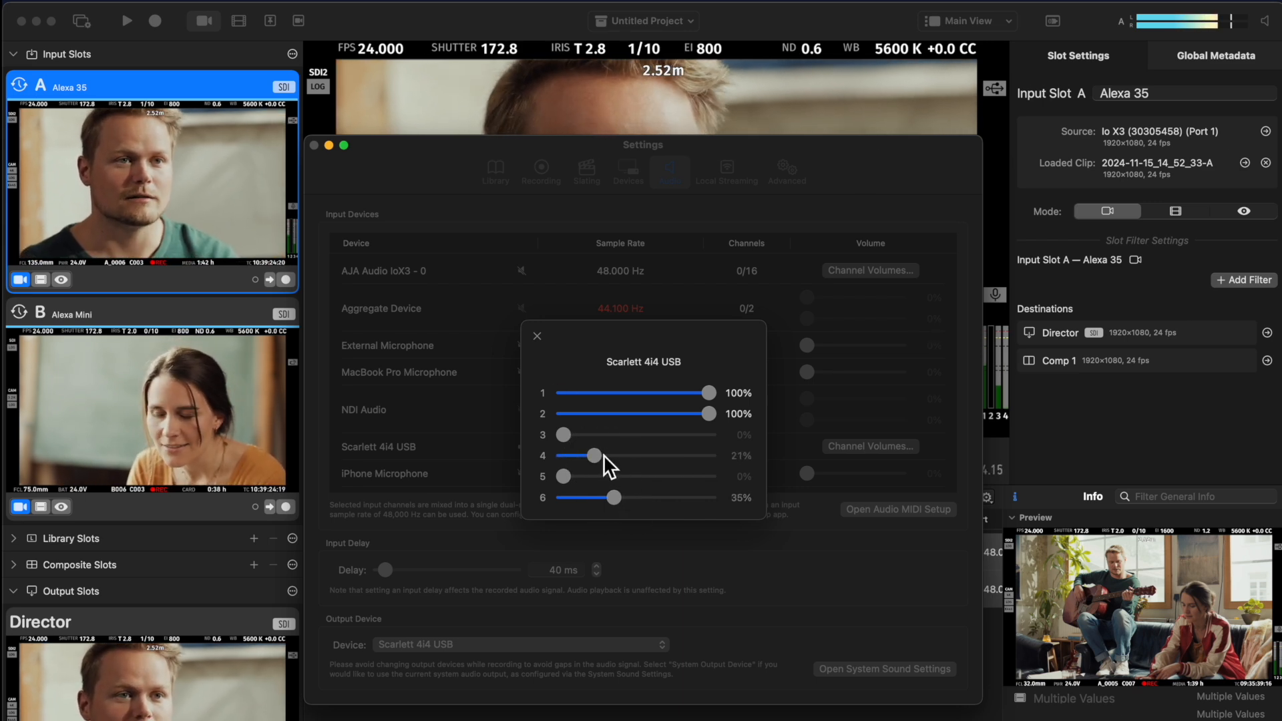
{"action": "left_click_drag", "start_coordinate": [599, 458], "coordinate": [512, 450]}
{"action": "left_click", "coordinate": [538, 335]}
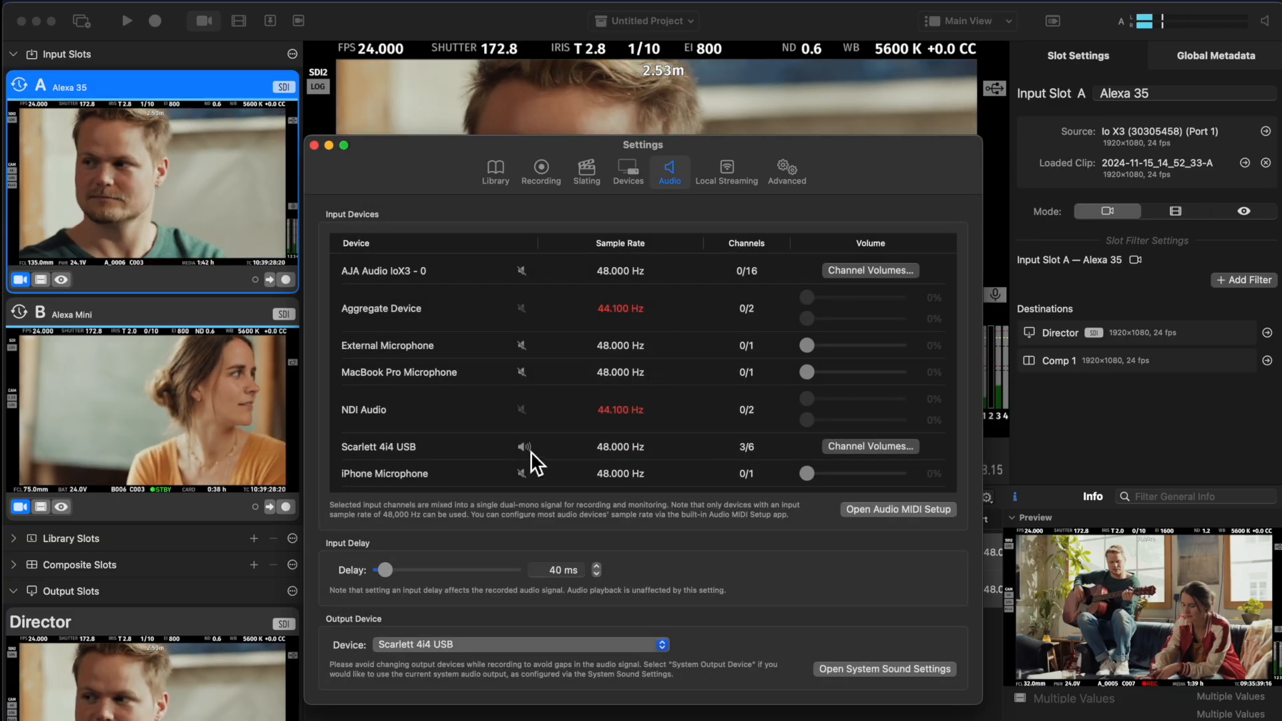
Re-enable all six Scarlett 4i4 USB channels and raise channel 1 of the AJA Audio IoX3 - 0 input to 100%
{"action": "left_click", "coordinate": [527, 451]}
{"action": "left_click", "coordinate": [527, 451]}
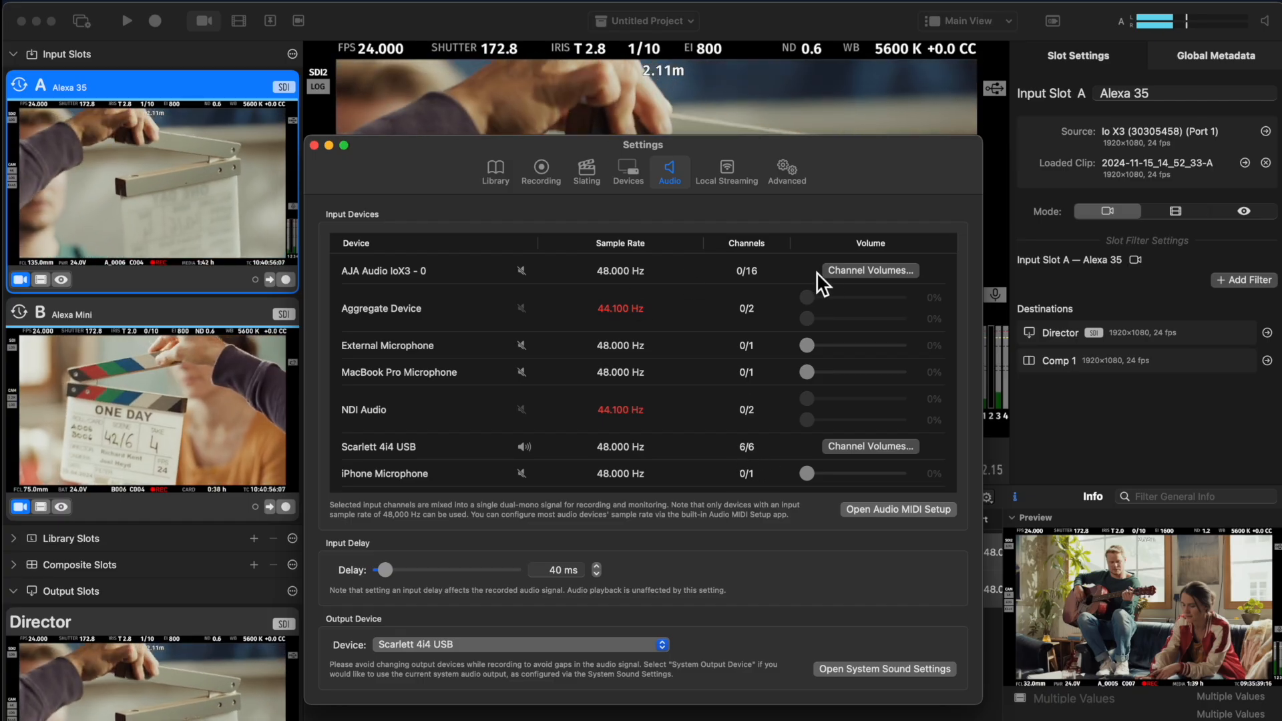
{"action": "left_click", "coordinate": [841, 274]}
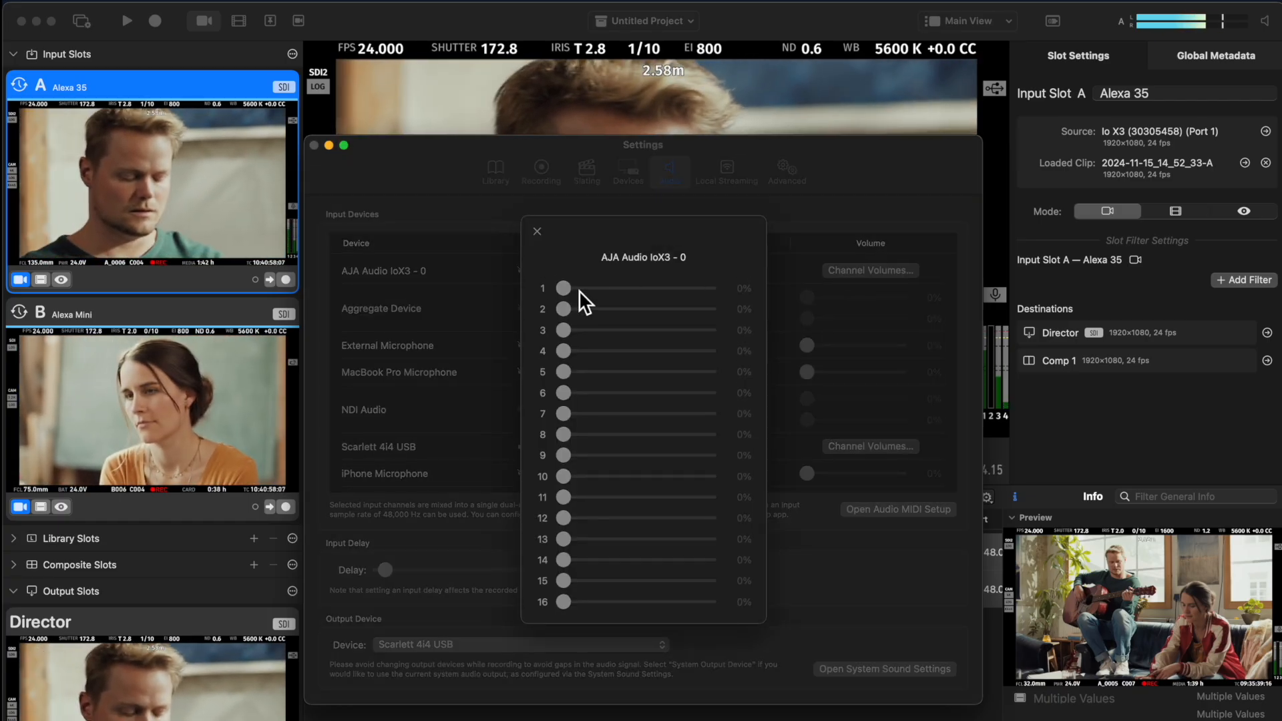
{"action": "left_click_drag", "start_coordinate": [565, 288], "coordinate": [755, 290]}
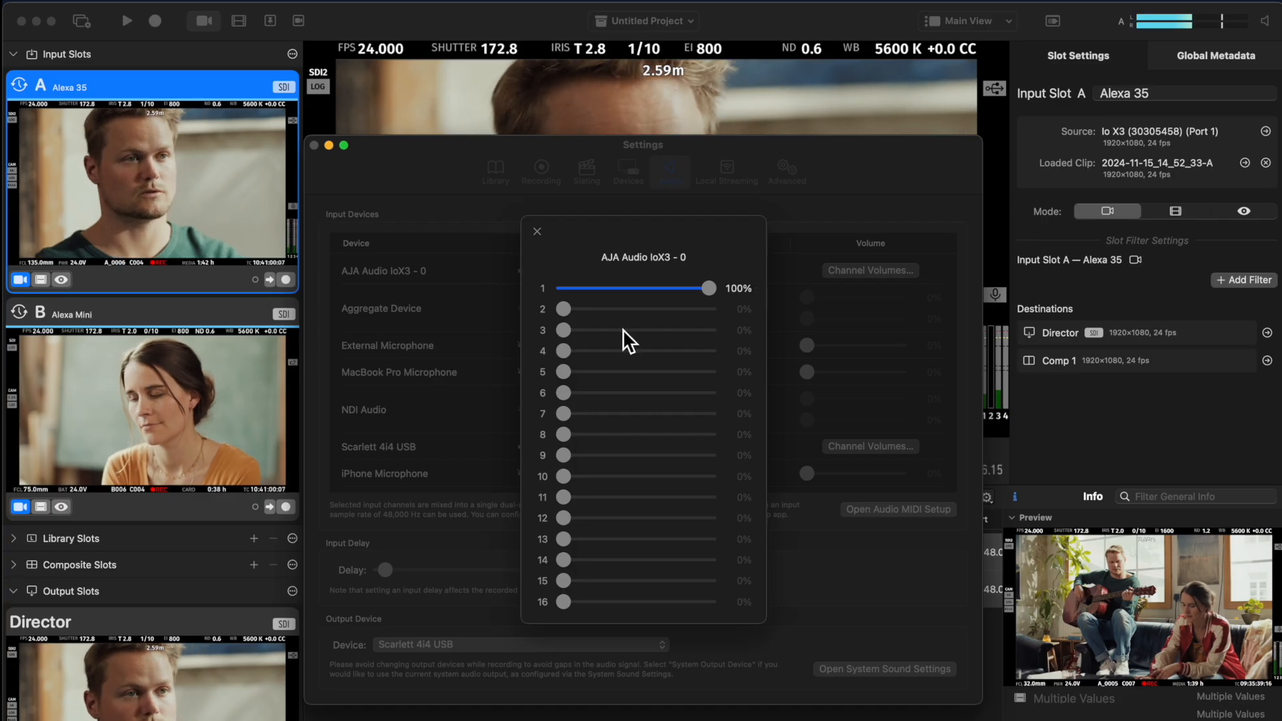
{"action": "left_click", "coordinate": [538, 232]}
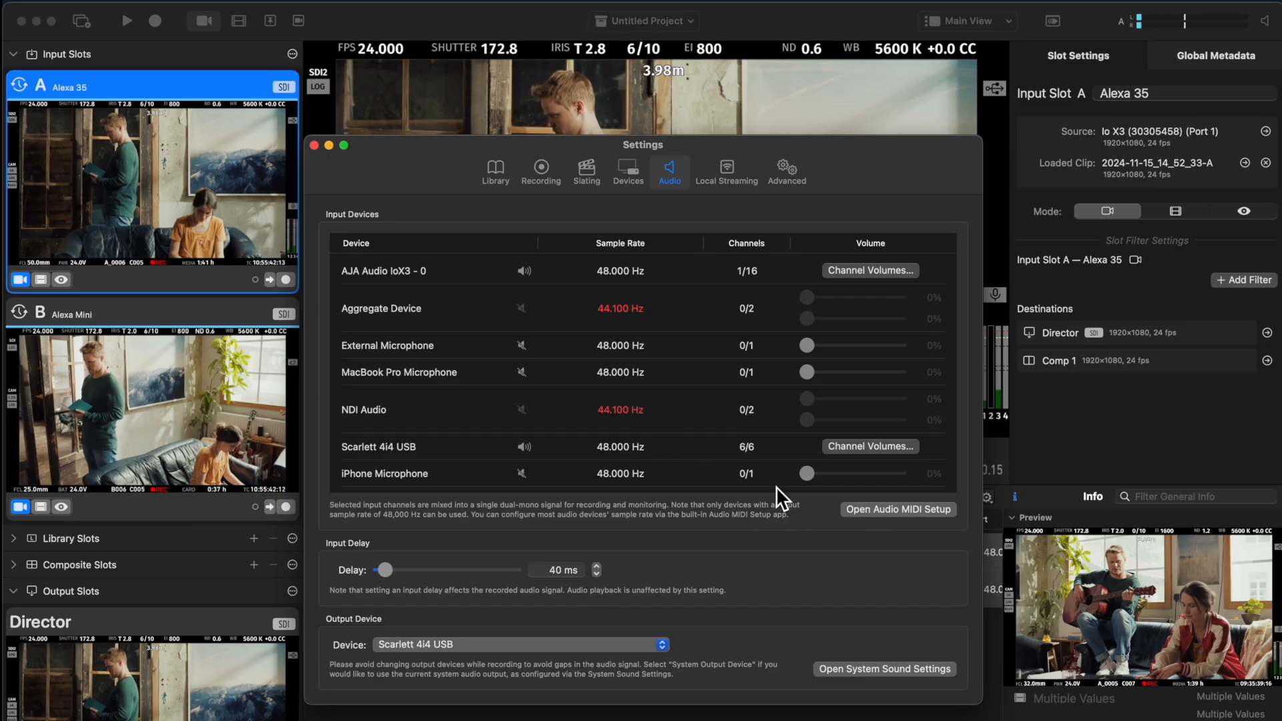
Change the NDI Audio 1 format to 48.000 Hz in Audio MIDI Setup, and close it along with the settings
{"action": "left_click", "coordinate": [861, 511]}
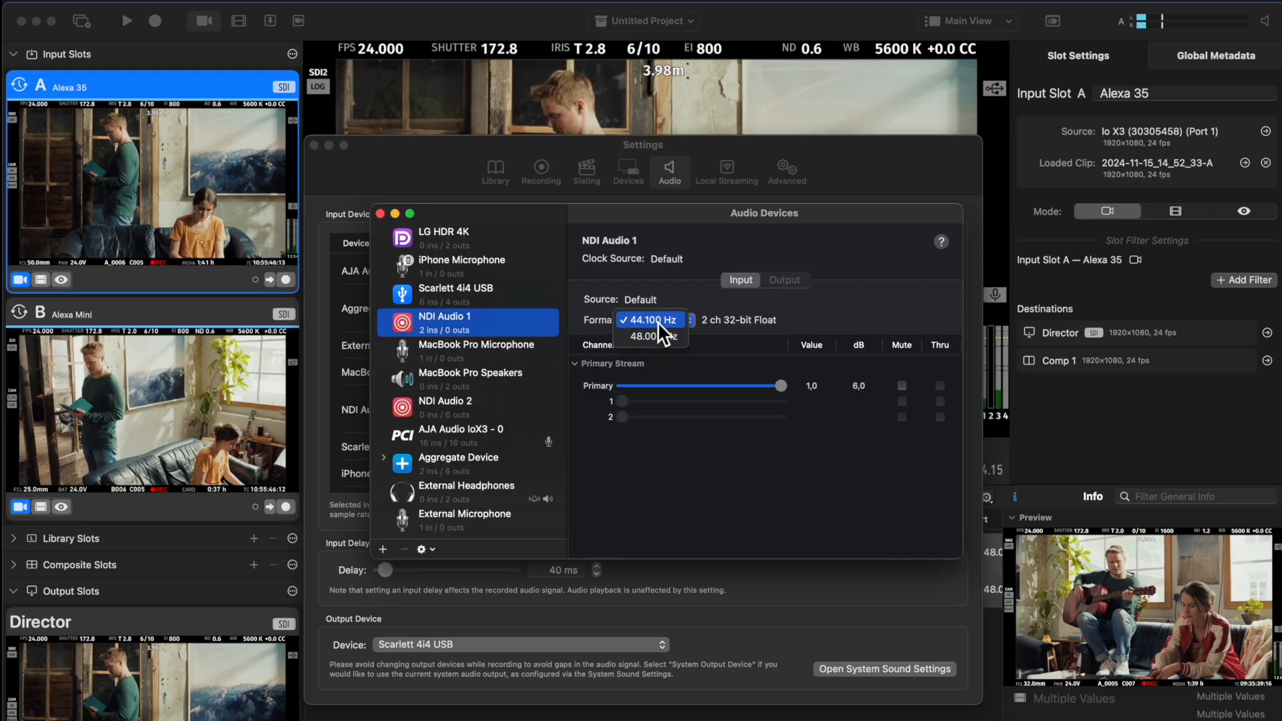
{"action": "left_click", "coordinate": [655, 335]}
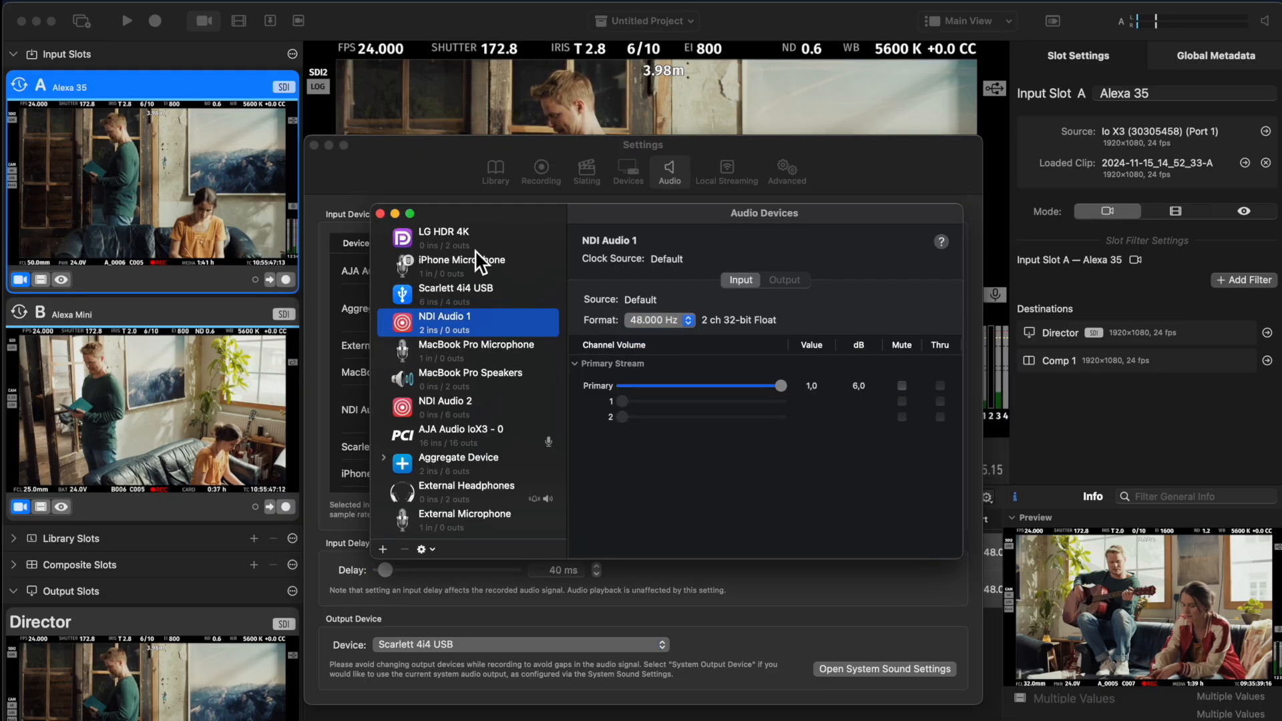
{"action": "left_click", "coordinate": [387, 216]}
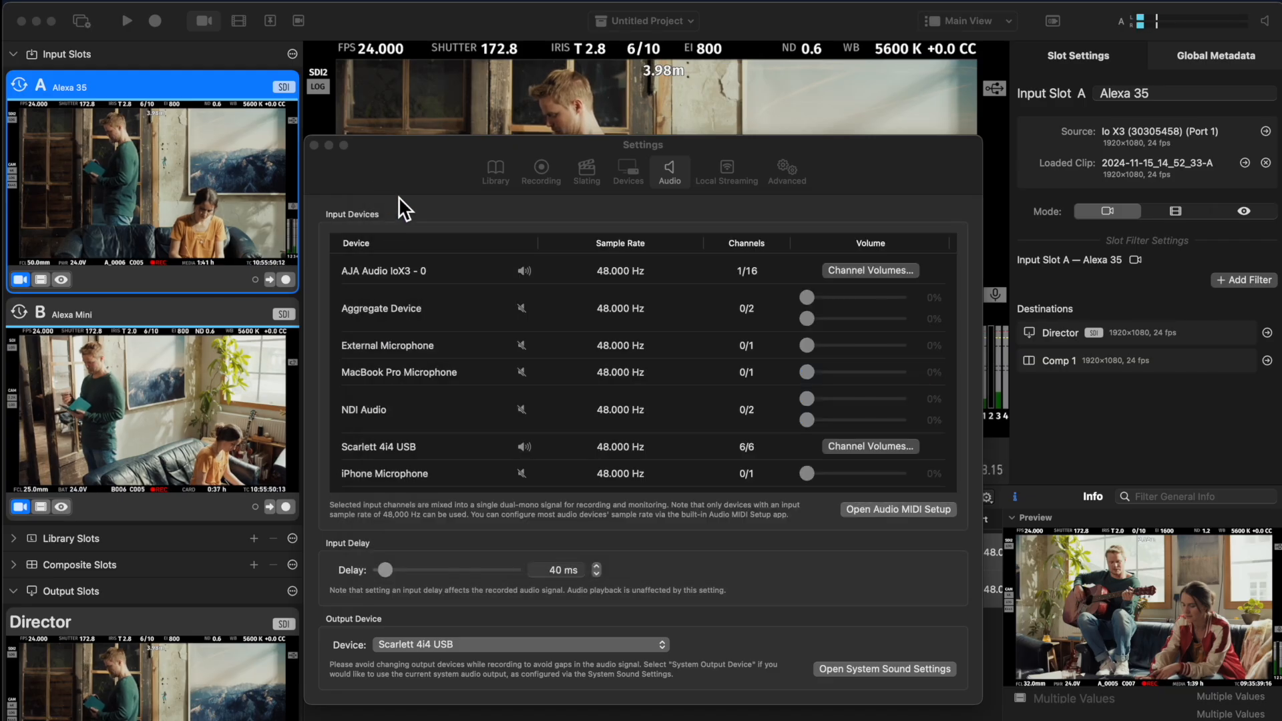
{"action": "left_click", "coordinate": [400, 198]}
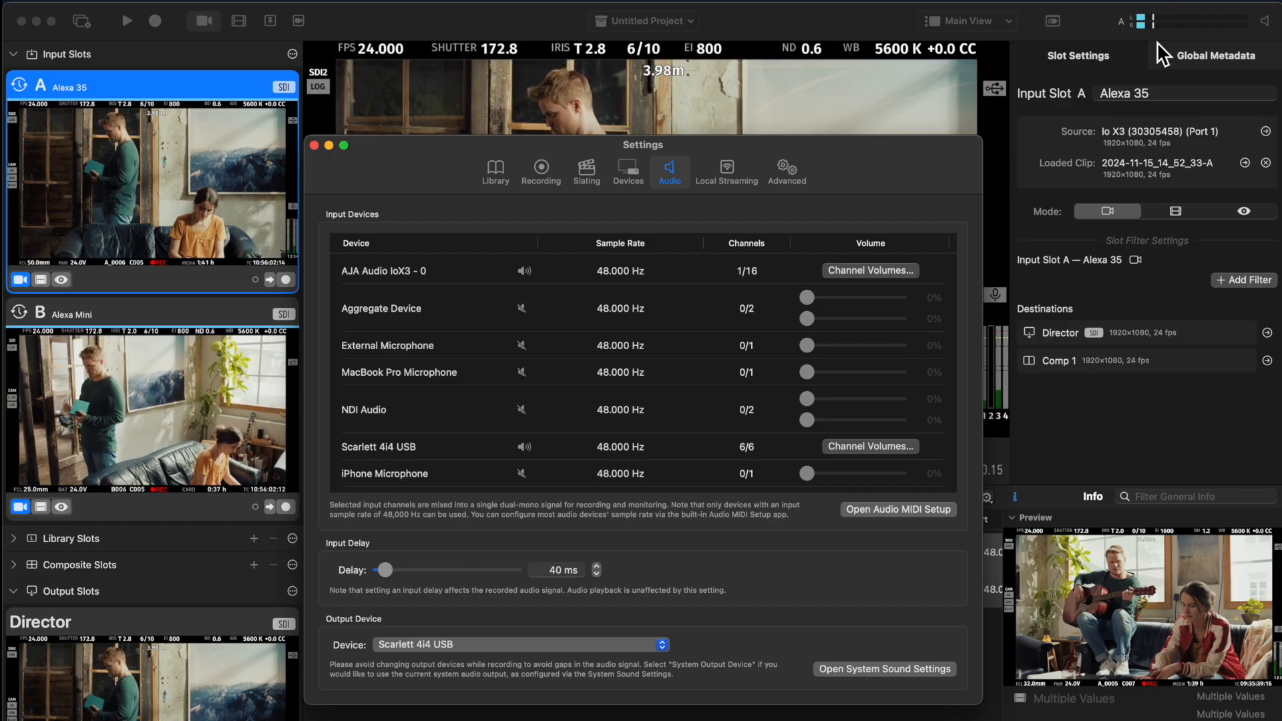
{"action": "key", "text": "super+w"}
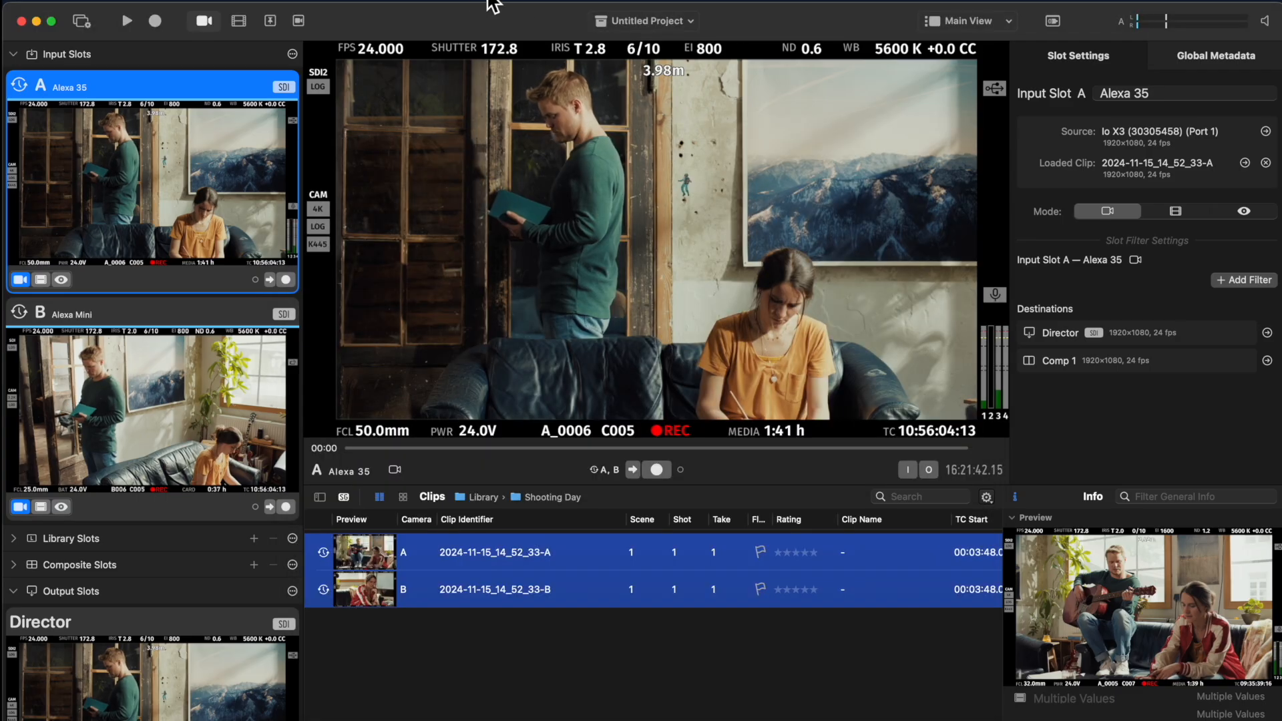
Disable the automatic selection of the audio source
{"action": "left_click", "coordinate": [390, 11]}
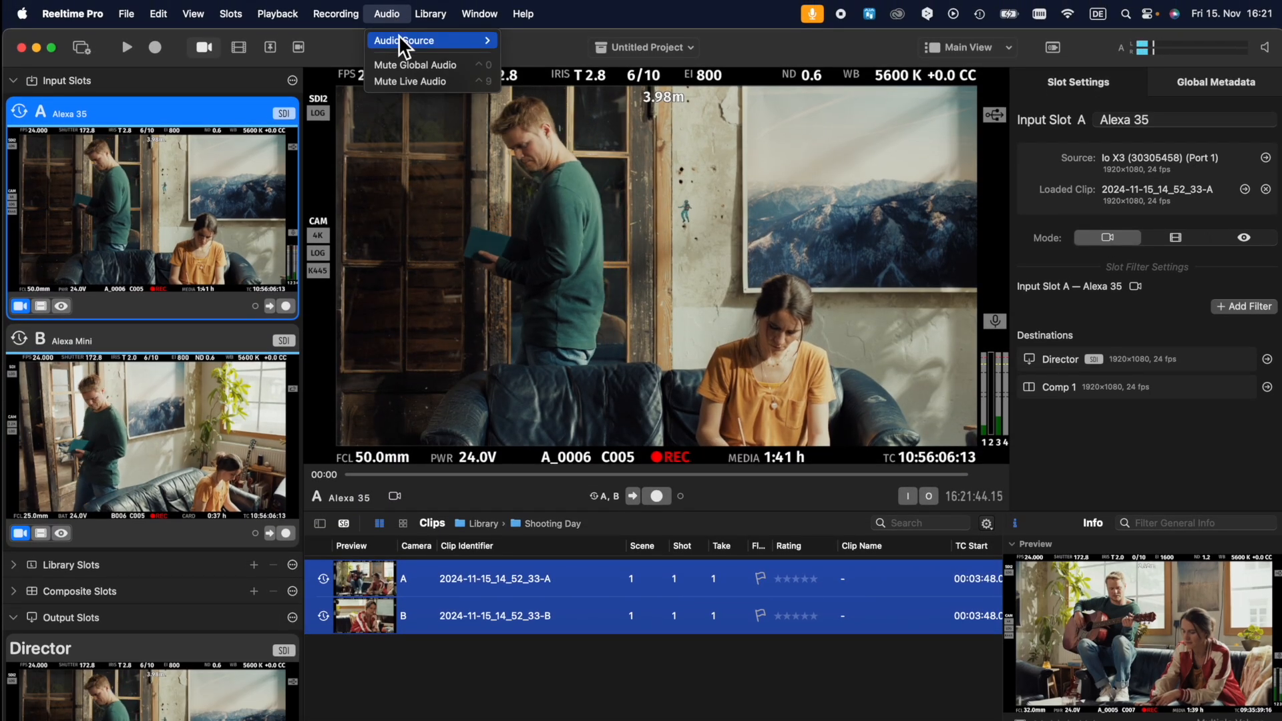
{"action": "mouse_move", "coordinate": [484, 38]}
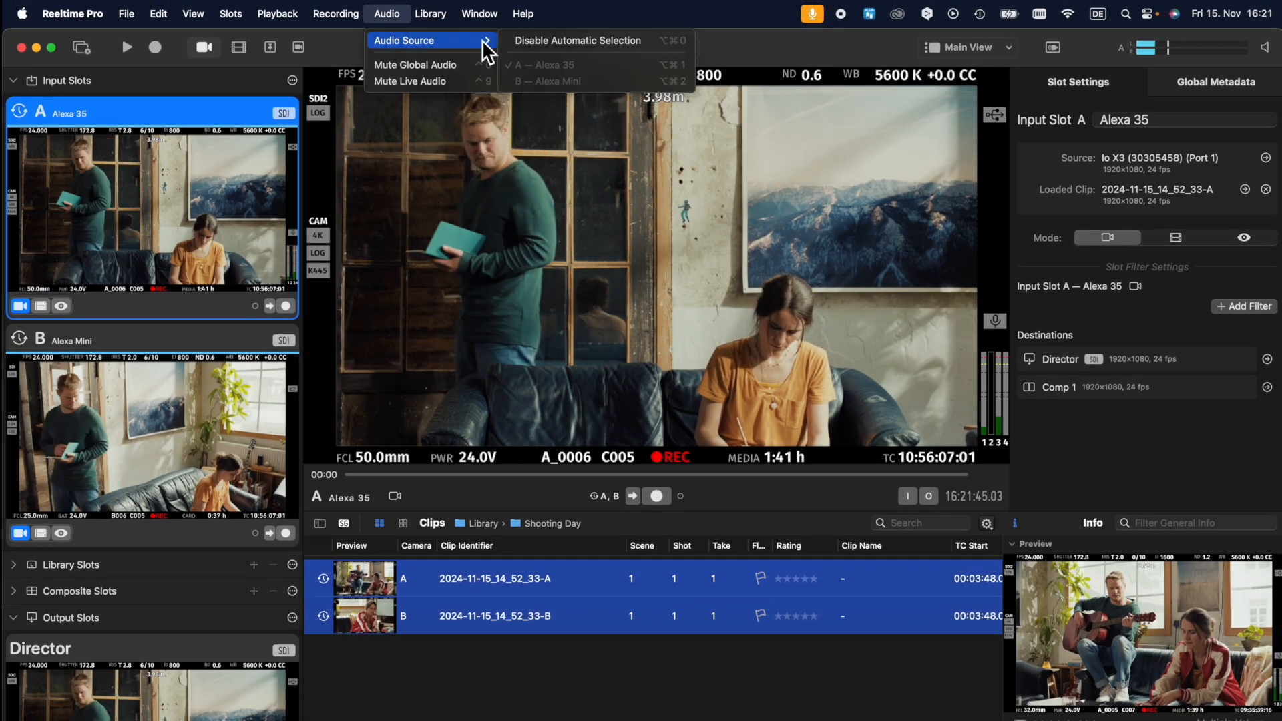
{"action": "left_click", "coordinate": [565, 53]}
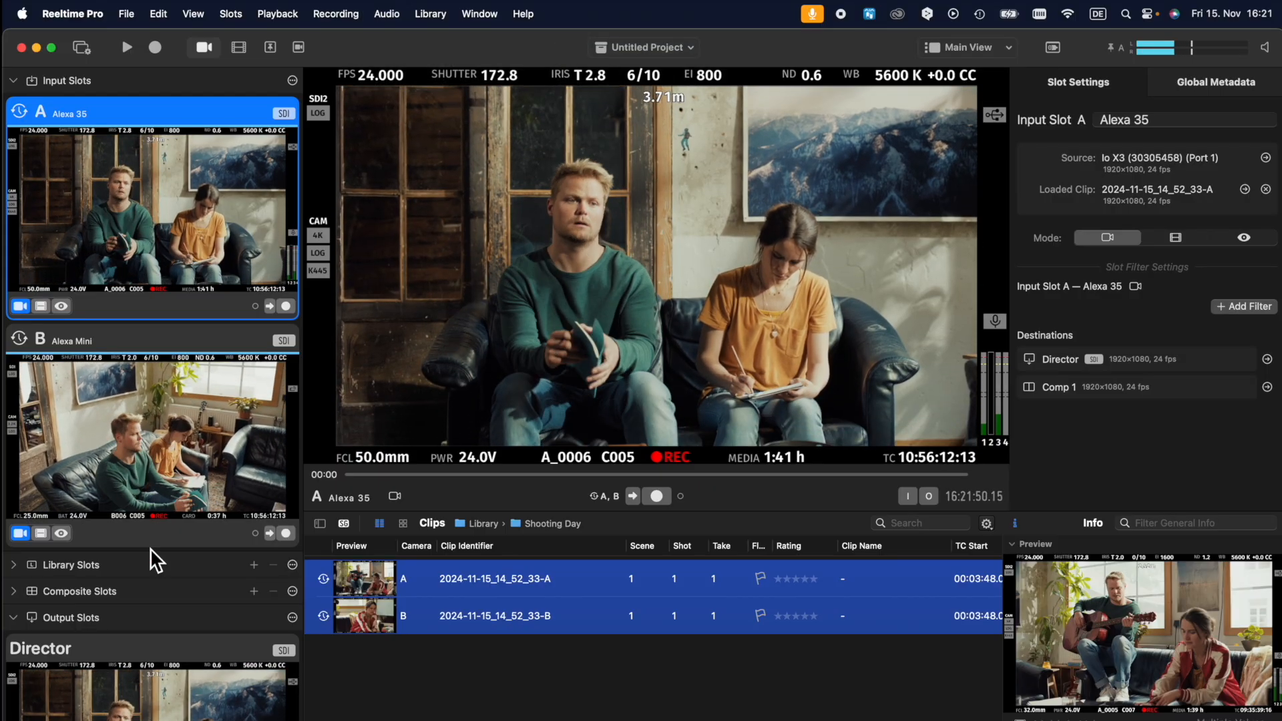
Expand the Library Slots section and add a library slot with clip 2024-11-15_14_52_33-A loaded
{"action": "left_click", "coordinate": [18, 567]}
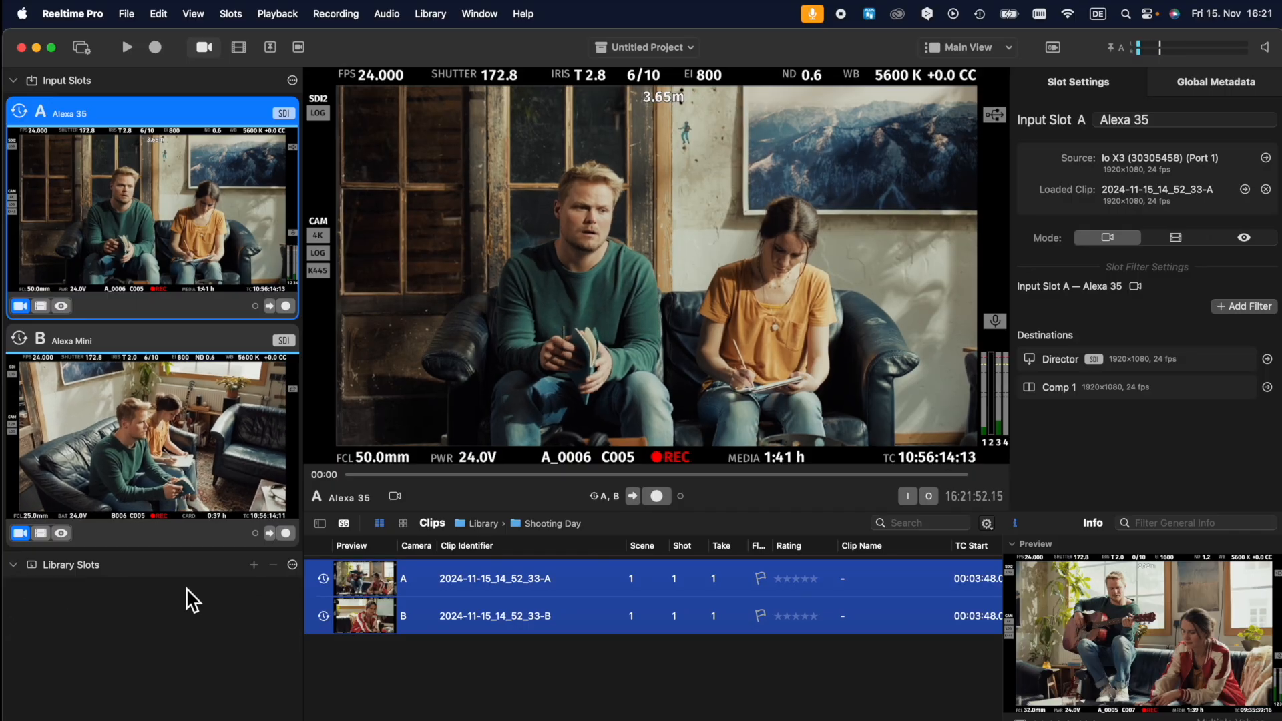
{"action": "left_click", "coordinate": [253, 566]}
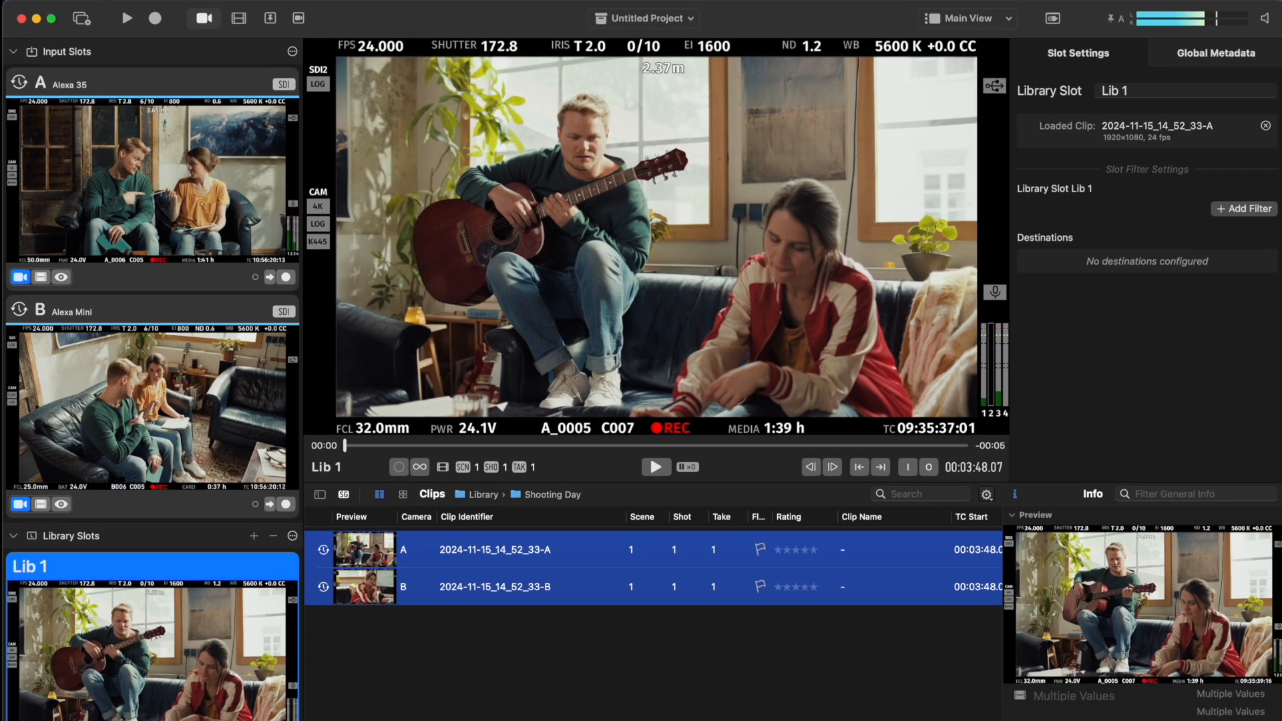
Open the audio settings and select Scarlett 4i4 USB as the output device
{"action": "key", "text": "super+comma"}
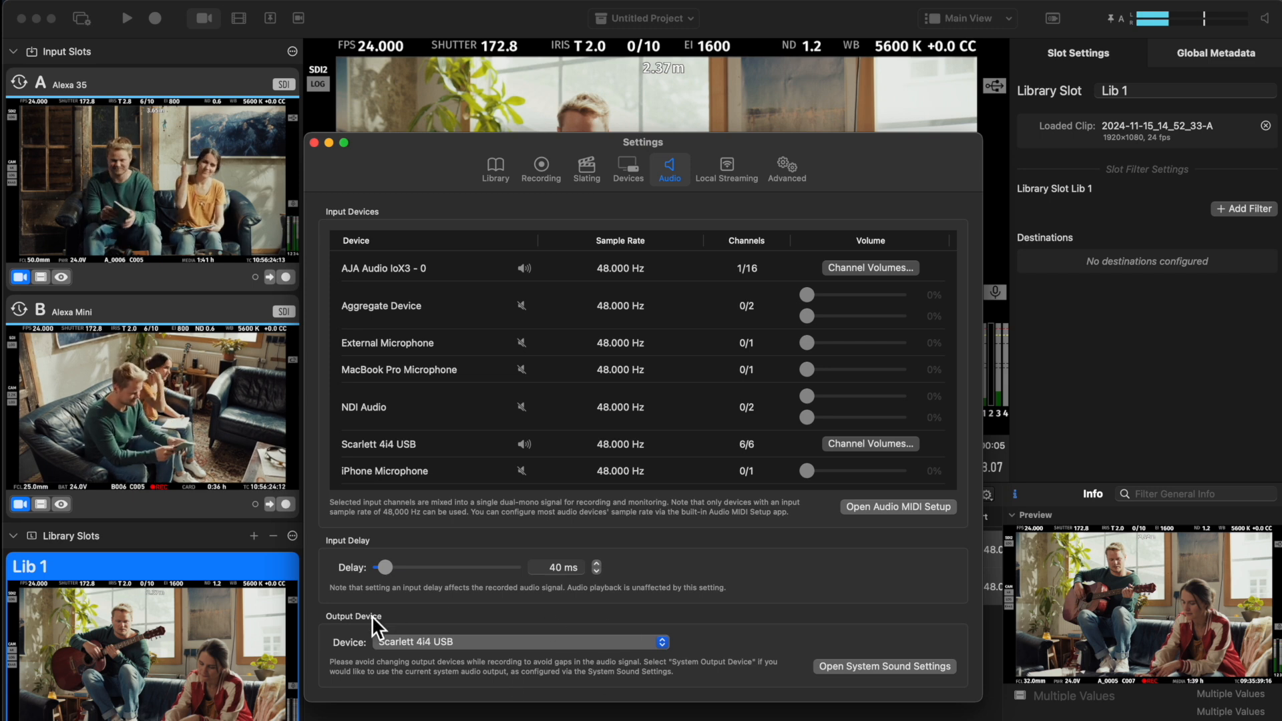
{"action": "left_click", "coordinate": [471, 645]}
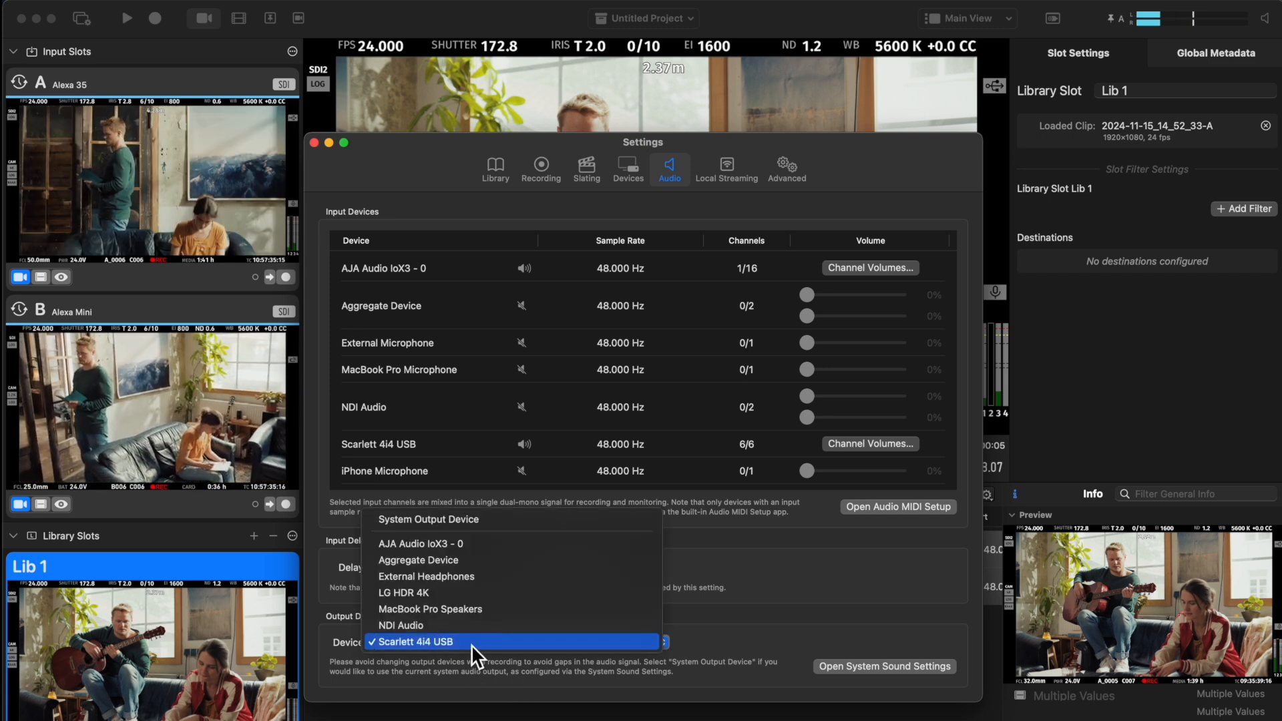
{"action": "left_click", "coordinate": [471, 643]}
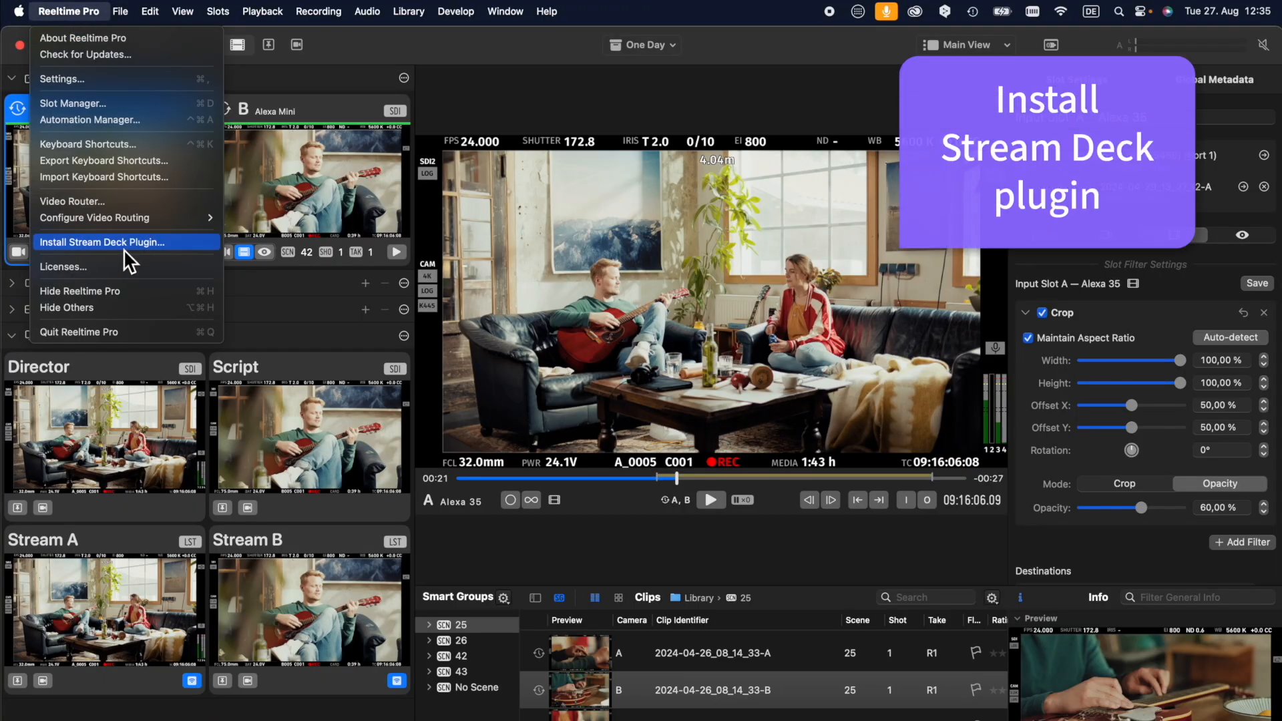
Install the Stream Deck plugin together with its preconfigured Reeltime Pro profiles
{"action": "left_click", "coordinate": [123, 244]}
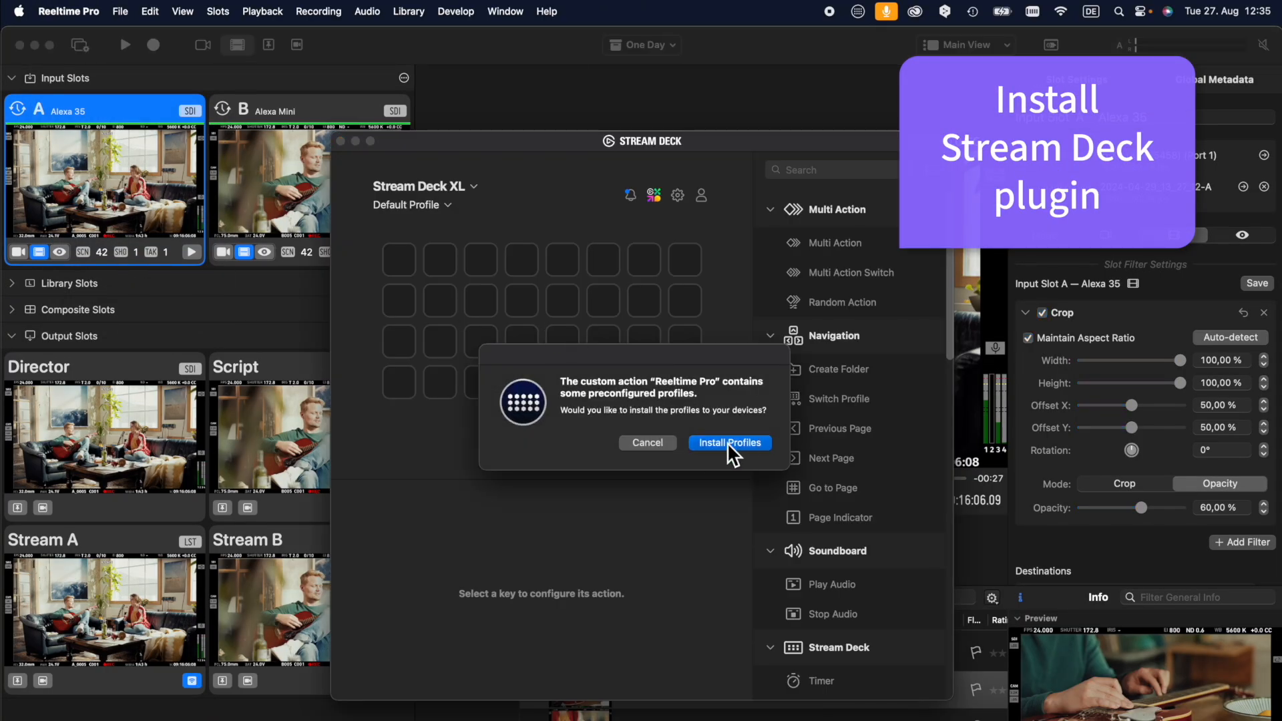
{"action": "left_click", "coordinate": [728, 443]}
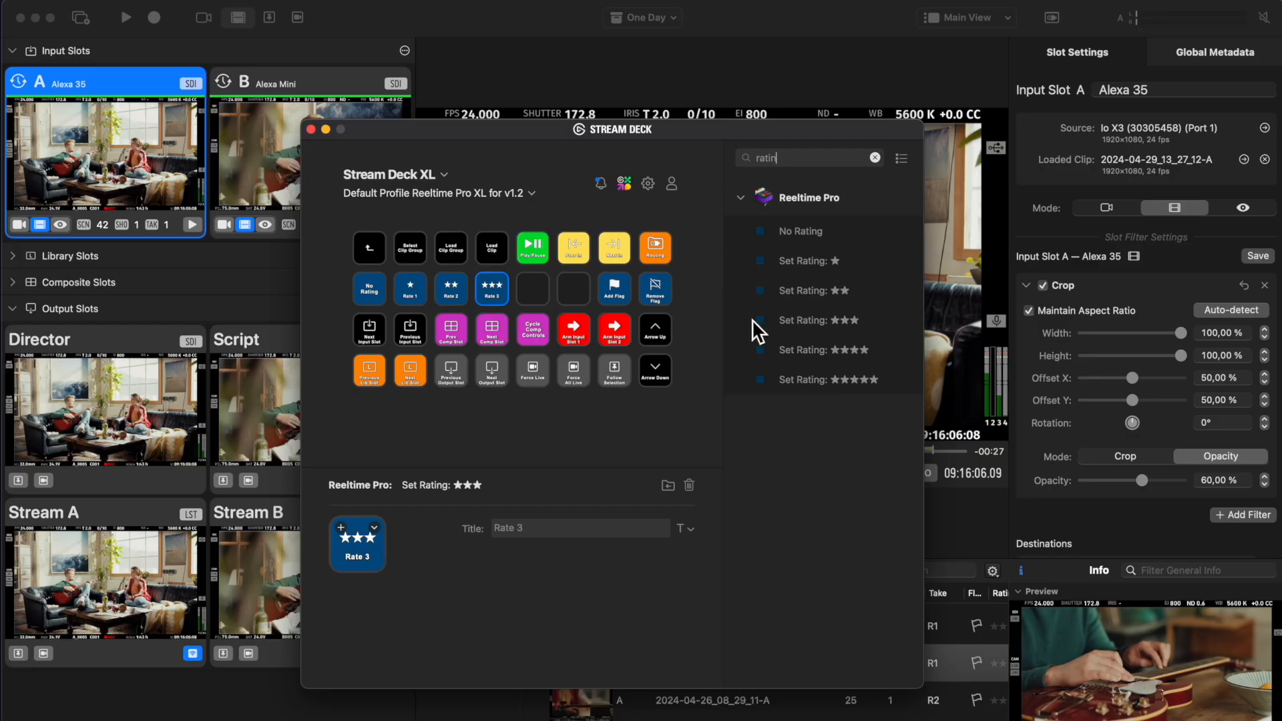
{"action": "left_click_drag", "start_coordinate": [813, 352], "coordinate": [533, 289]}
{"action": "left_click_drag", "start_coordinate": [802, 379], "coordinate": [572, 294]}
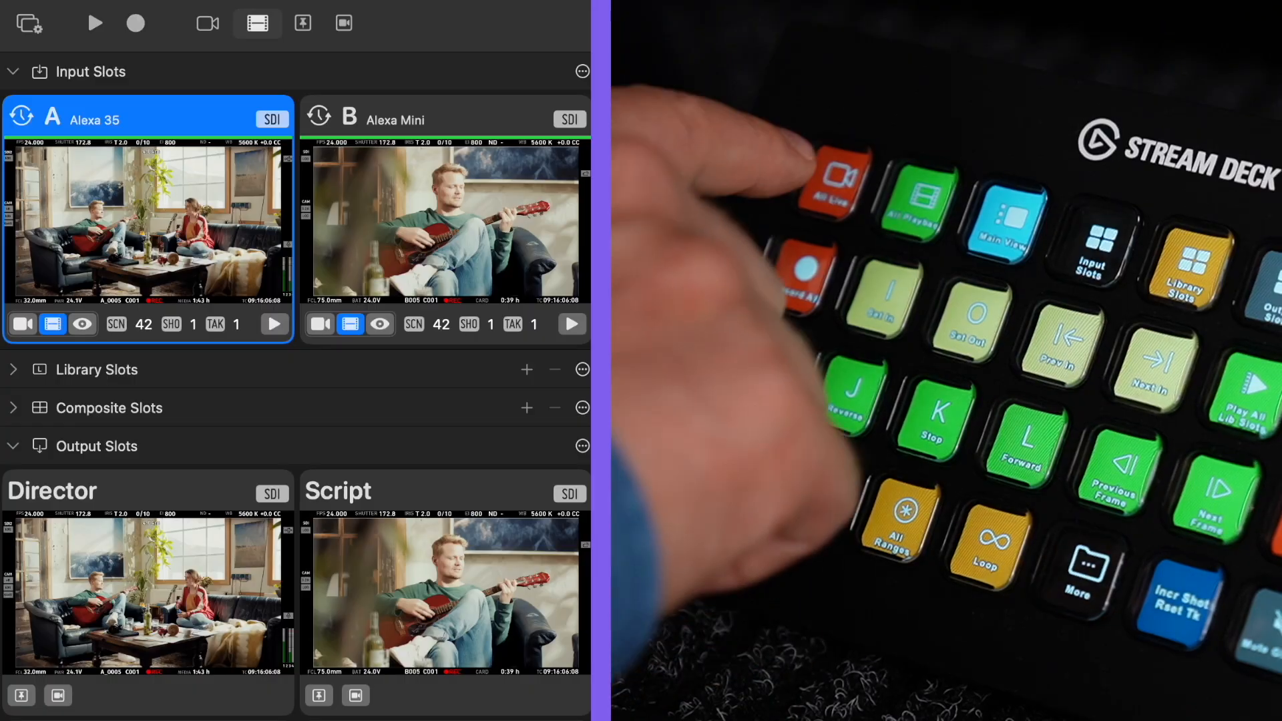
{"action": "key", "text": "super+l"}
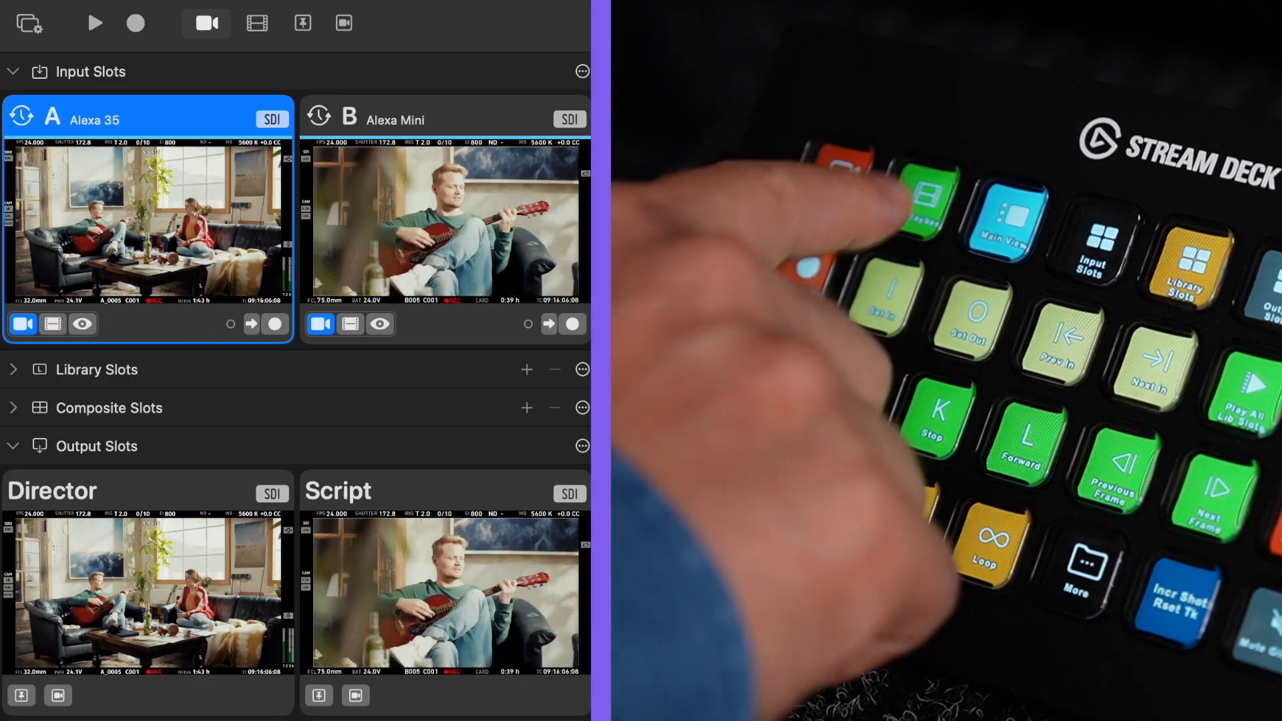
{"action": "key", "text": "super+p"}
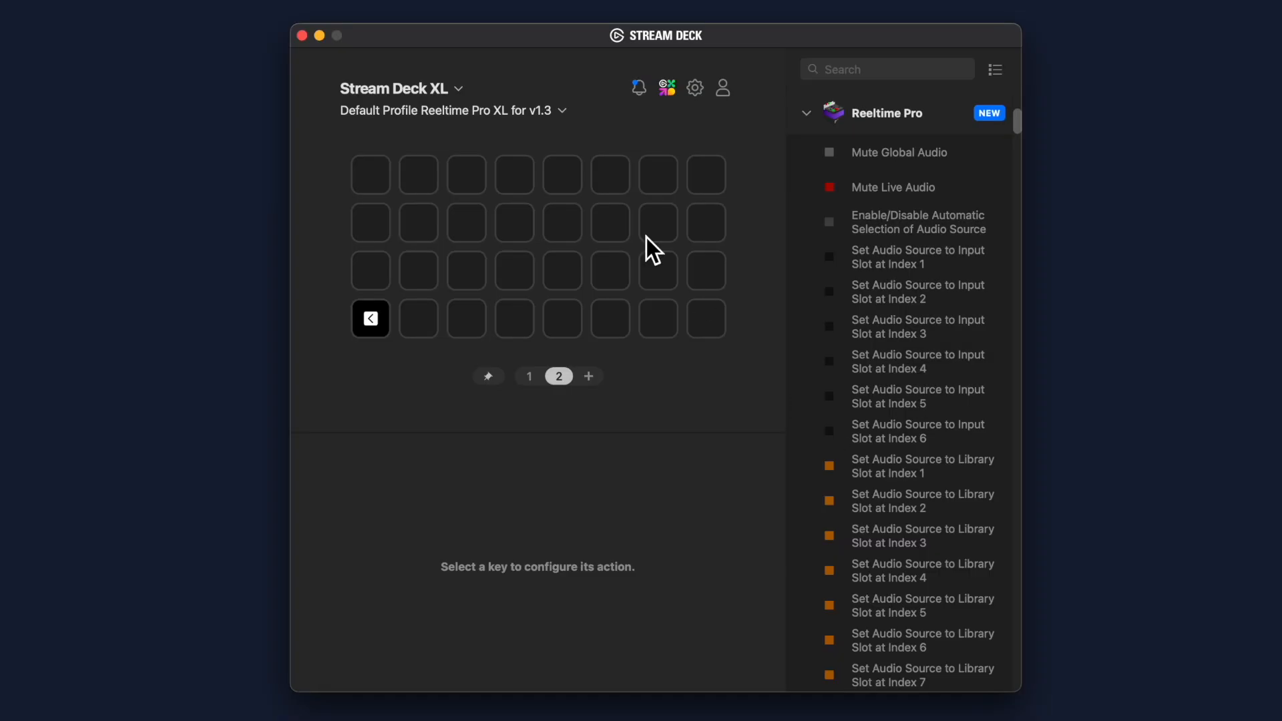
In the Stream Deck app, create a multi action on the first empty key of page 2, titled "Loop all ranges for director"
{"action": "left_click", "coordinate": [381, 179]}
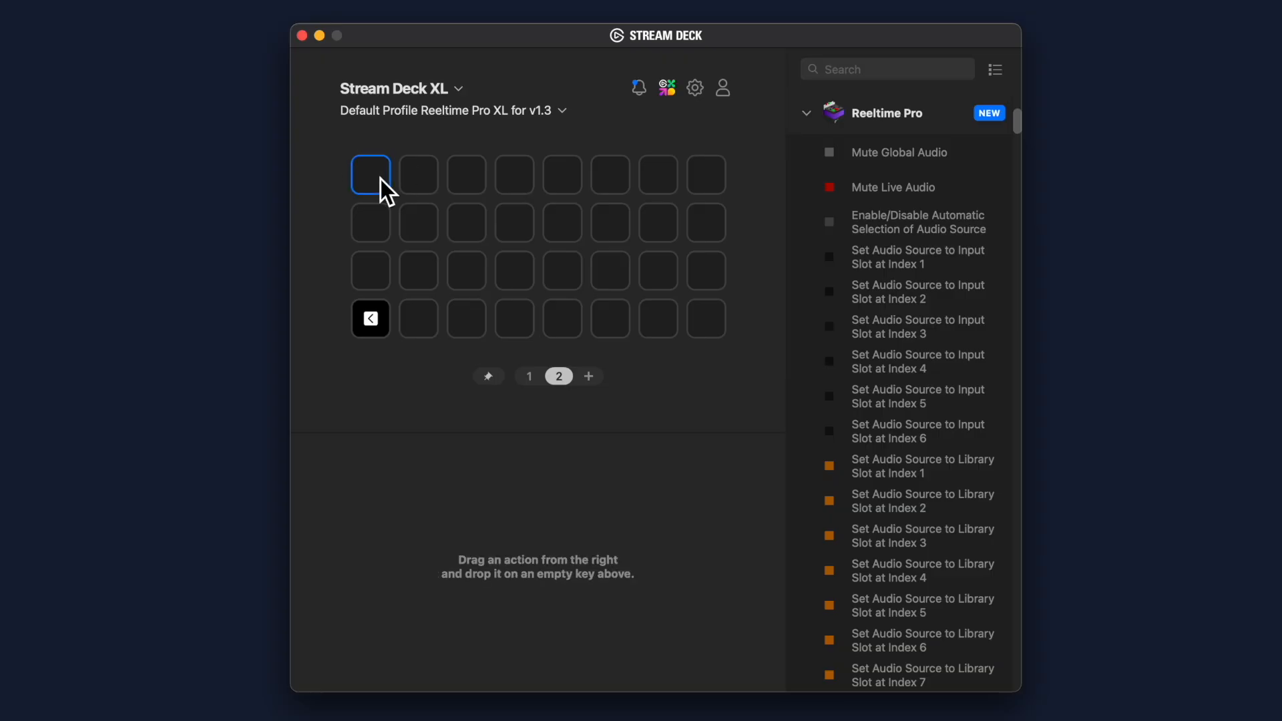
{"action": "right_click", "coordinate": [380, 179]}
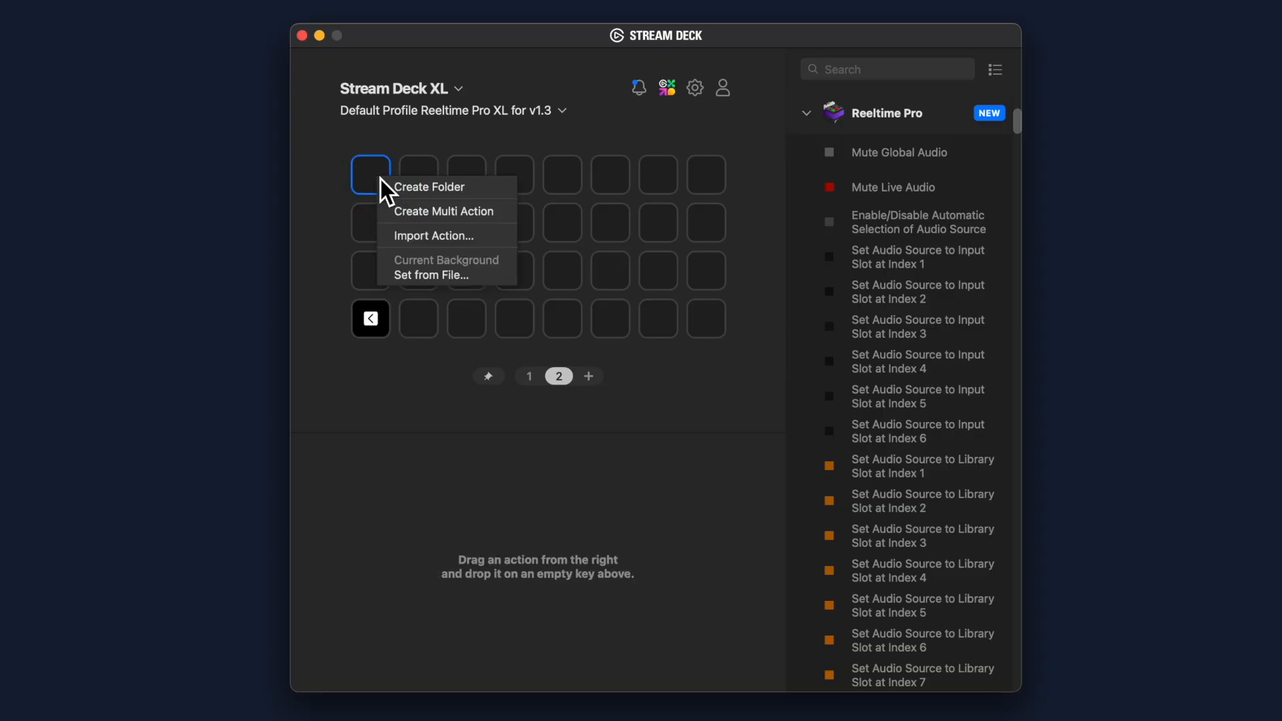
{"action": "left_click", "coordinate": [421, 212]}
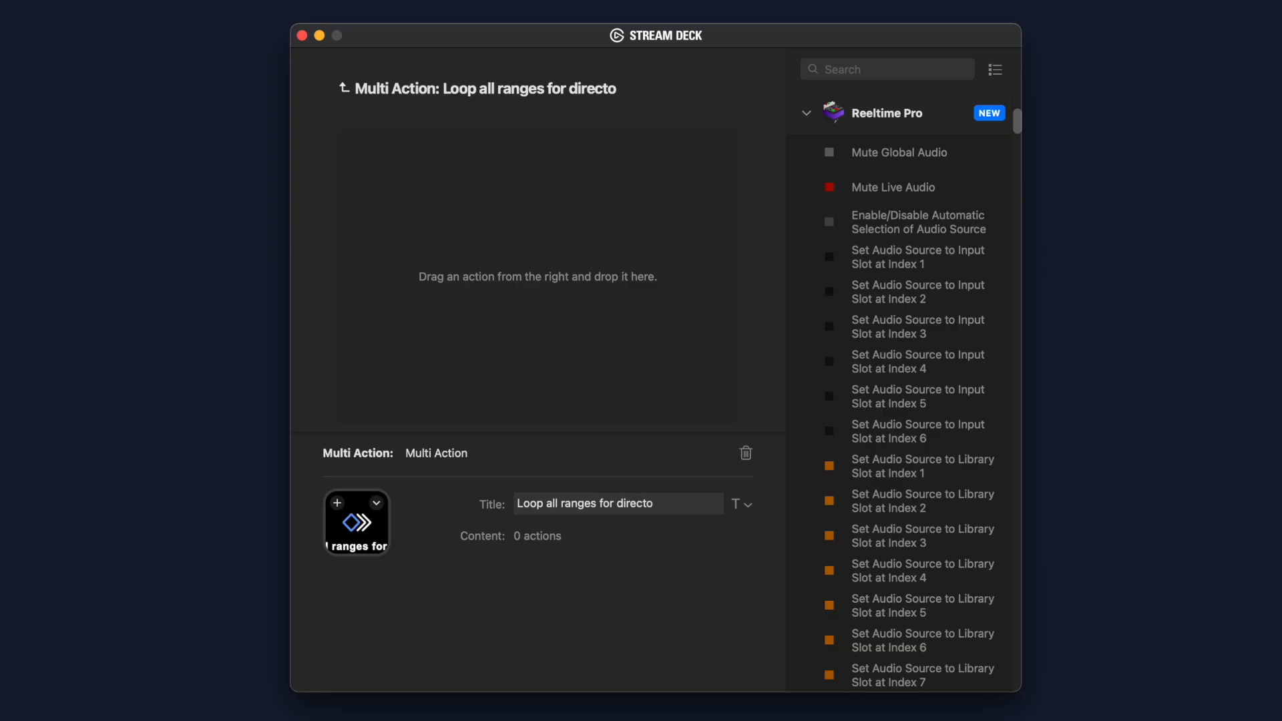
Add the Reeltime Pro actions Play Ranges Only, Toggle 'Loop Playback' and Toggle Playback to the multi action
{"action": "left_click", "coordinate": [864, 70]}
{"action": "type", "text": "ranges"}
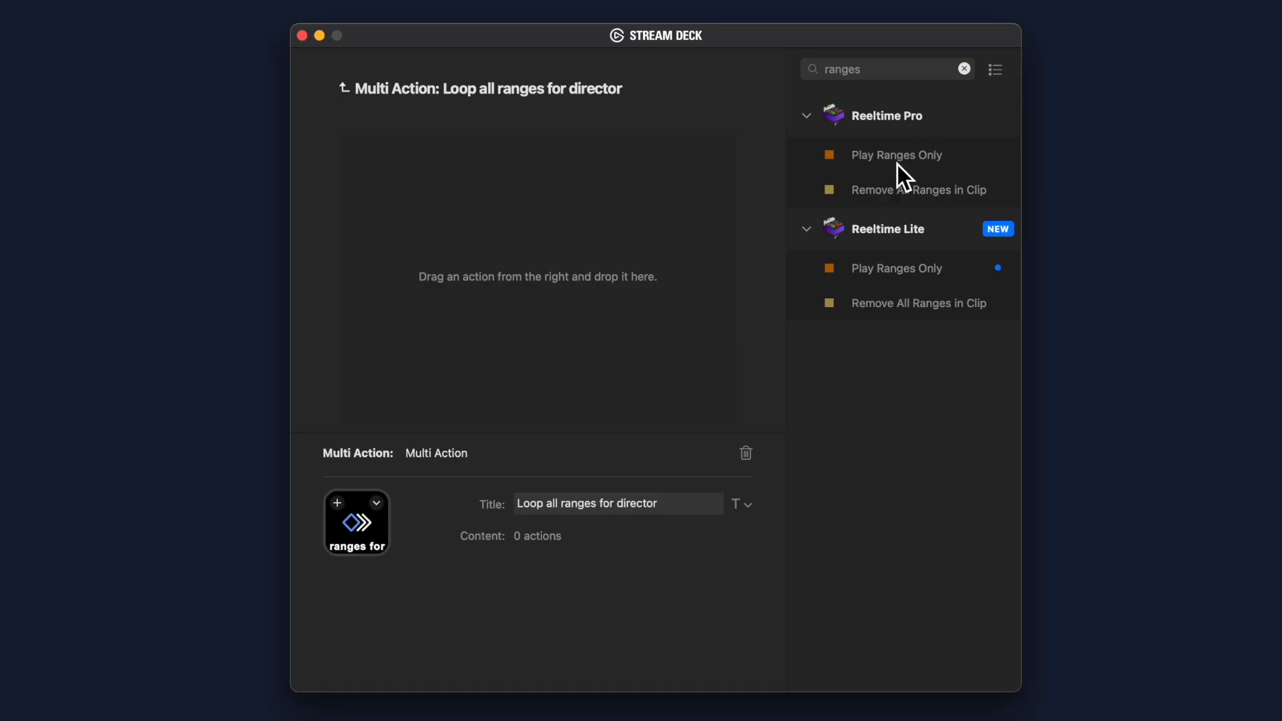
{"action": "left_click_drag", "start_coordinate": [900, 159], "coordinate": [610, 165]}
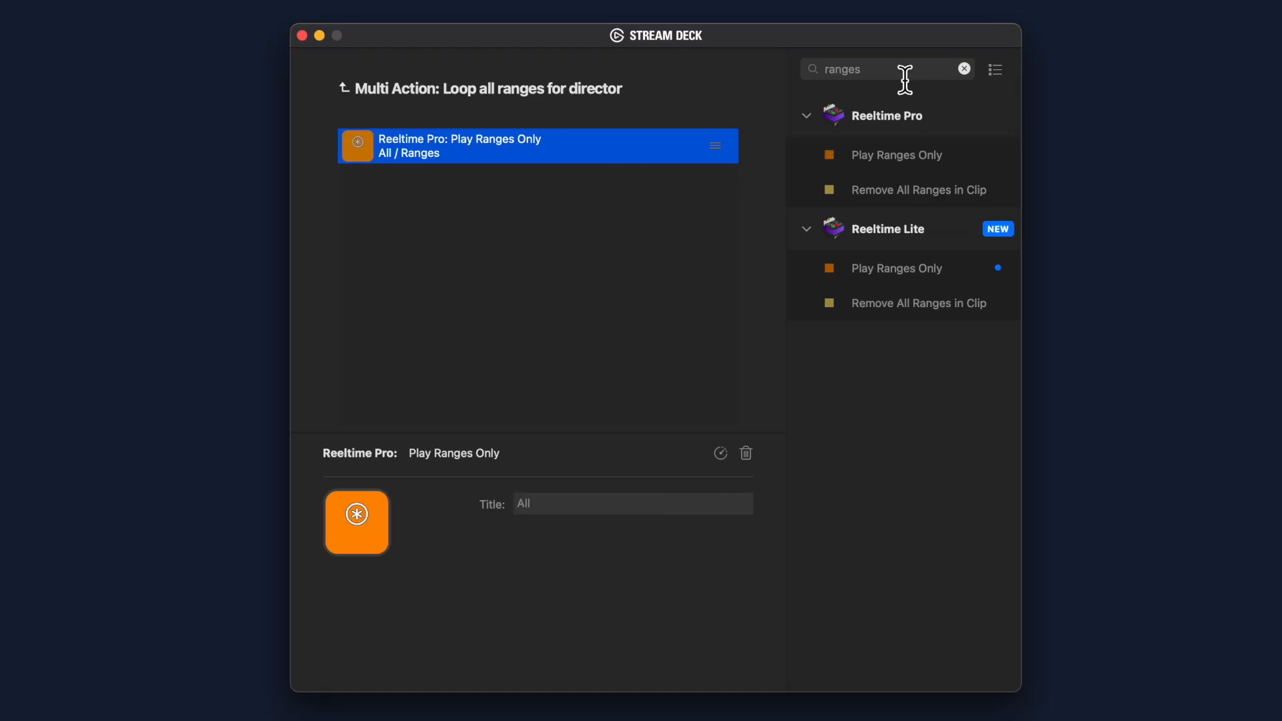
{"action": "type", "text": "loop"}
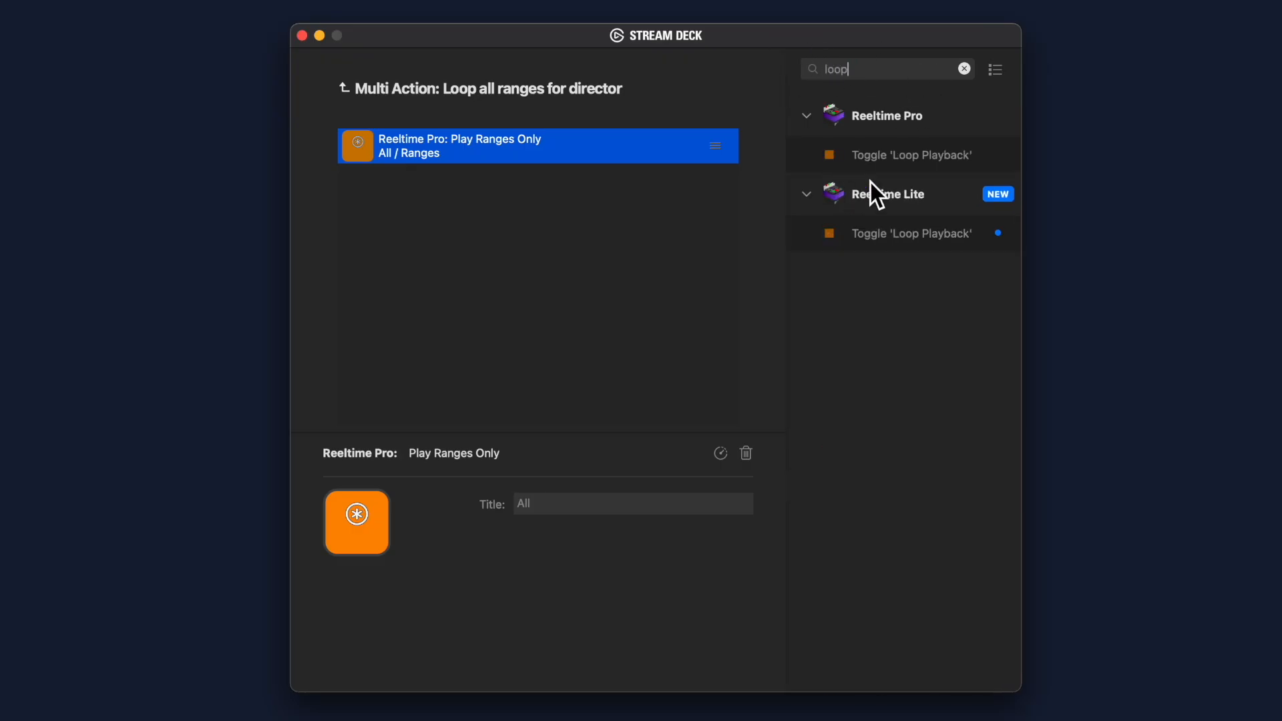
{"action": "left_click_drag", "start_coordinate": [894, 156], "coordinate": [631, 184]}
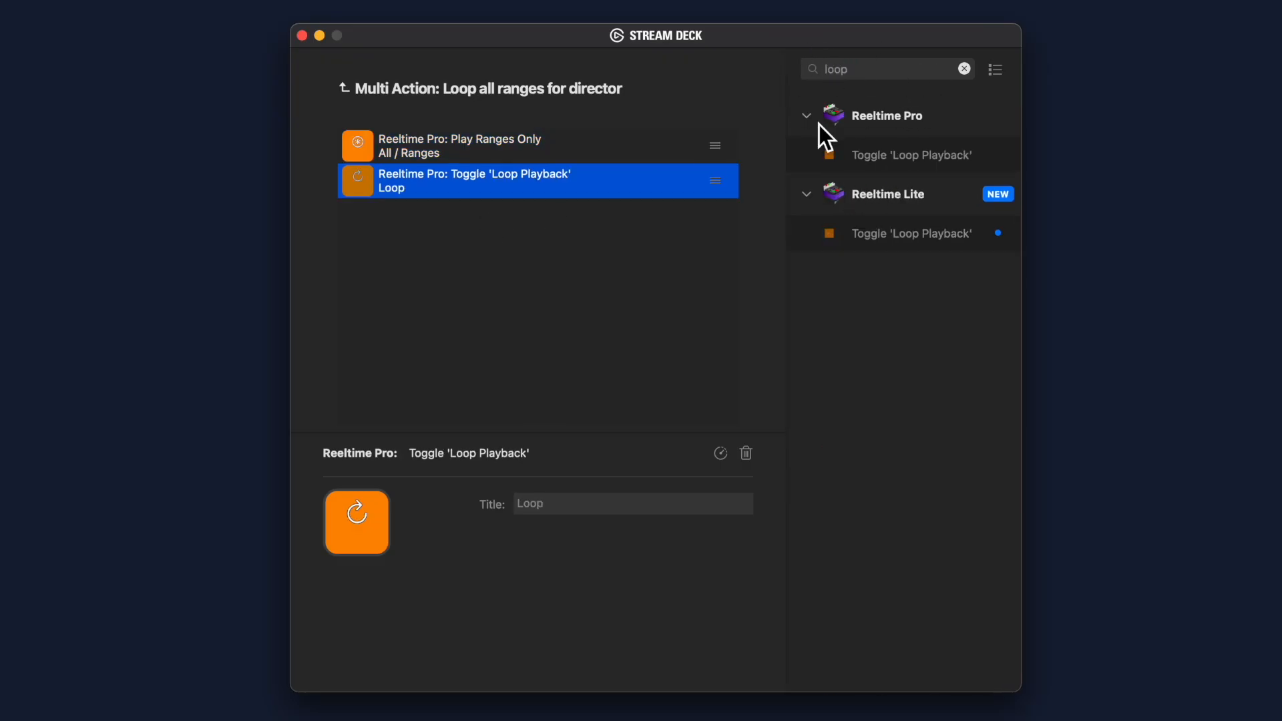
{"action": "type", "text": "play"}
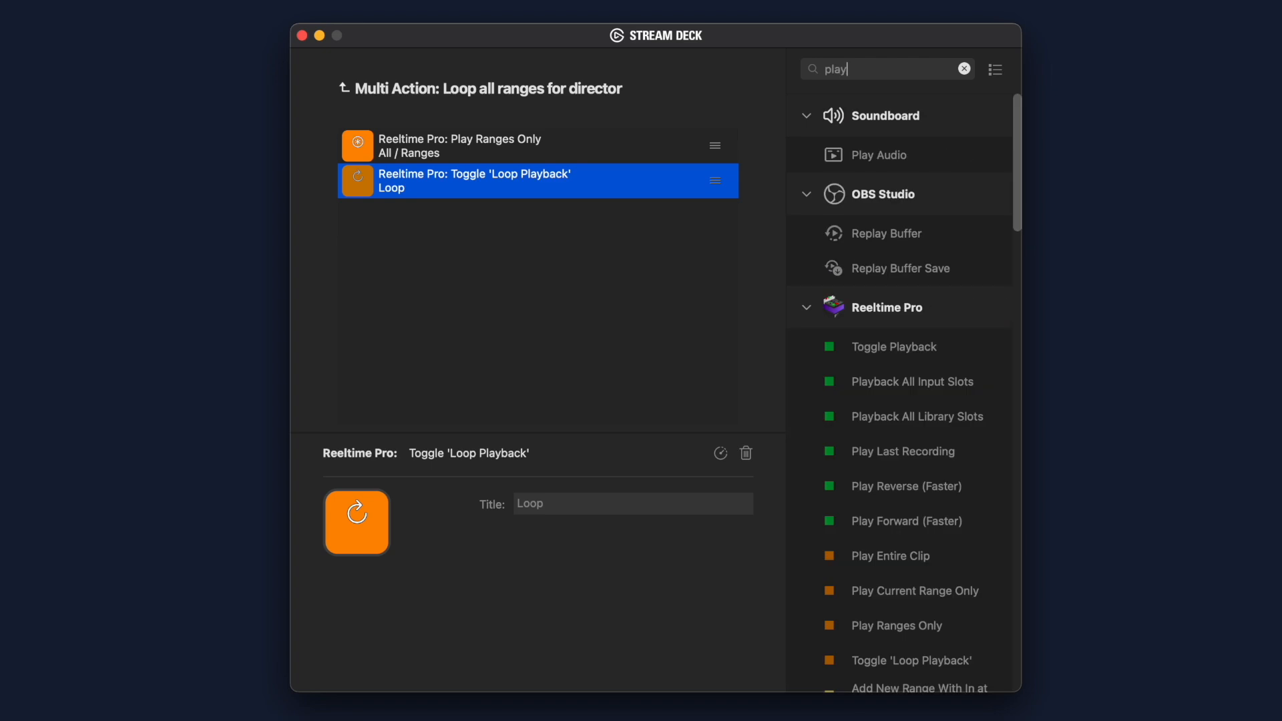
{"action": "left_click_drag", "start_coordinate": [899, 354], "coordinate": [576, 293]}
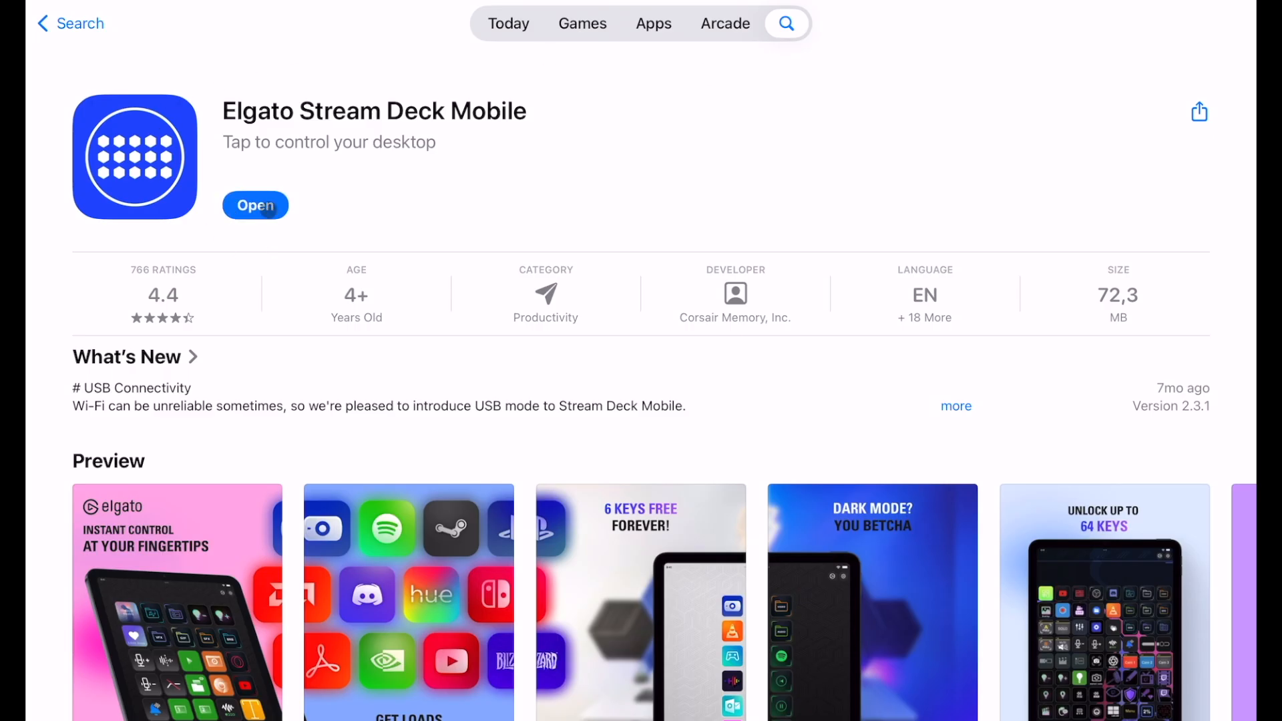
Open the Elgato Stream Deck Mobile app from its App Store page on the iPad
{"action": "left_click", "coordinate": [268, 207]}
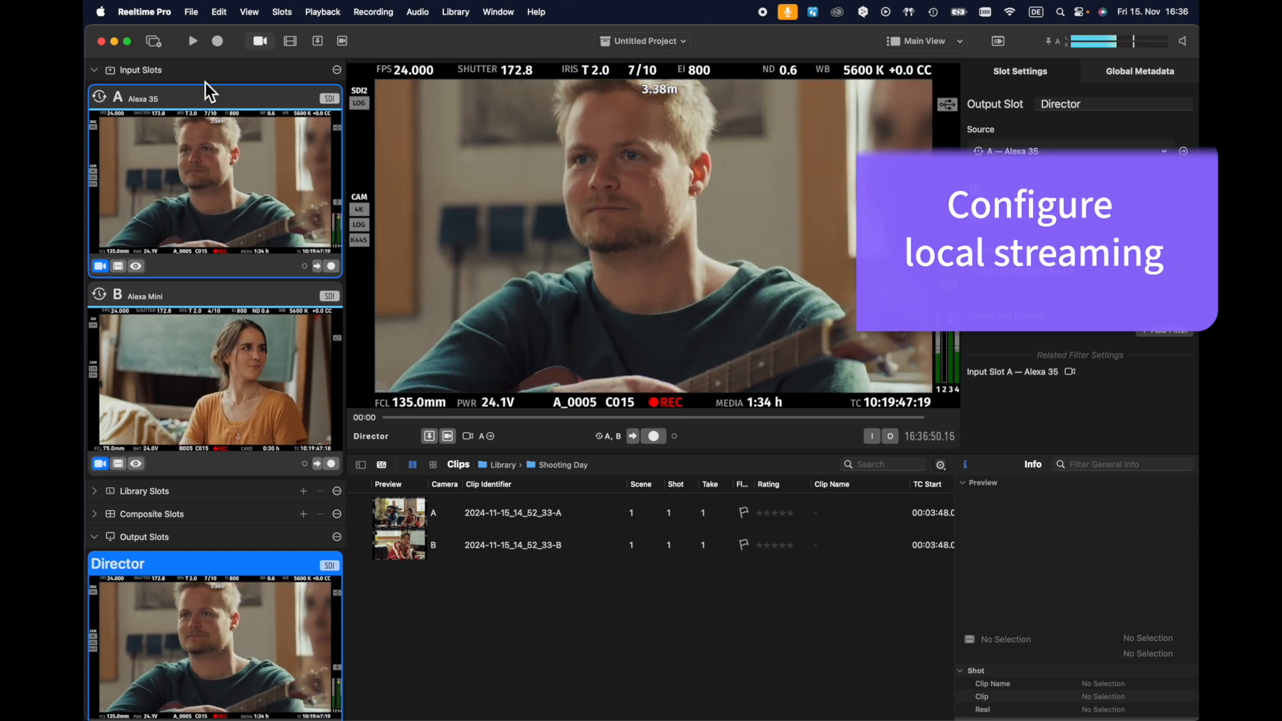
In Reeltime Pro's Slot Manager, add a third output slot and name it "A Stream"
{"action": "left_click", "coordinate": [154, 41]}
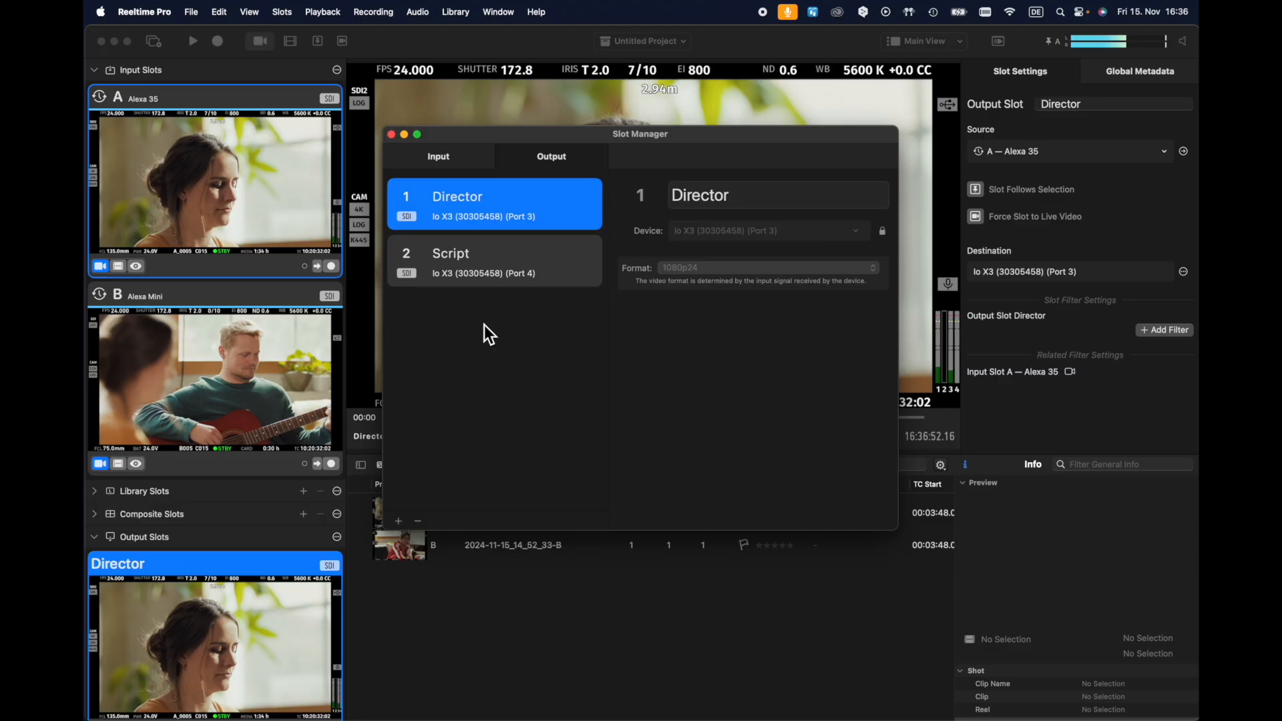
{"action": "left_click", "coordinate": [483, 325]}
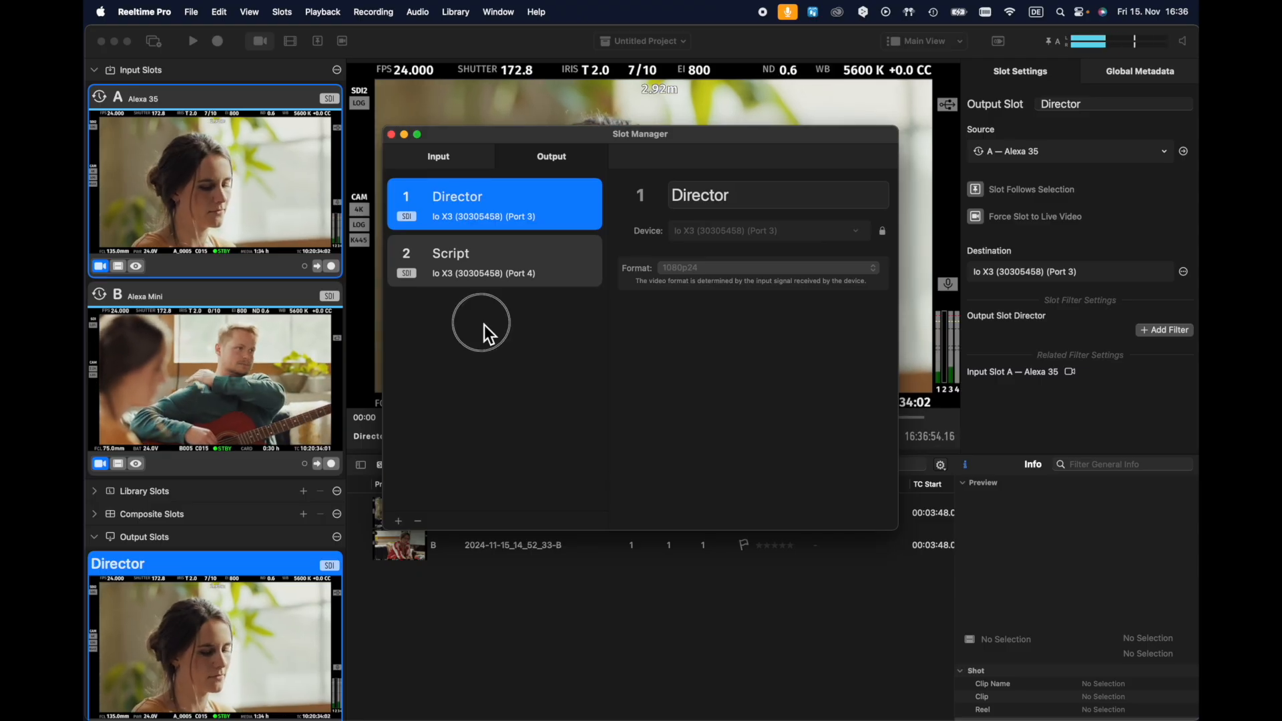
{"action": "left_click", "coordinate": [399, 521]}
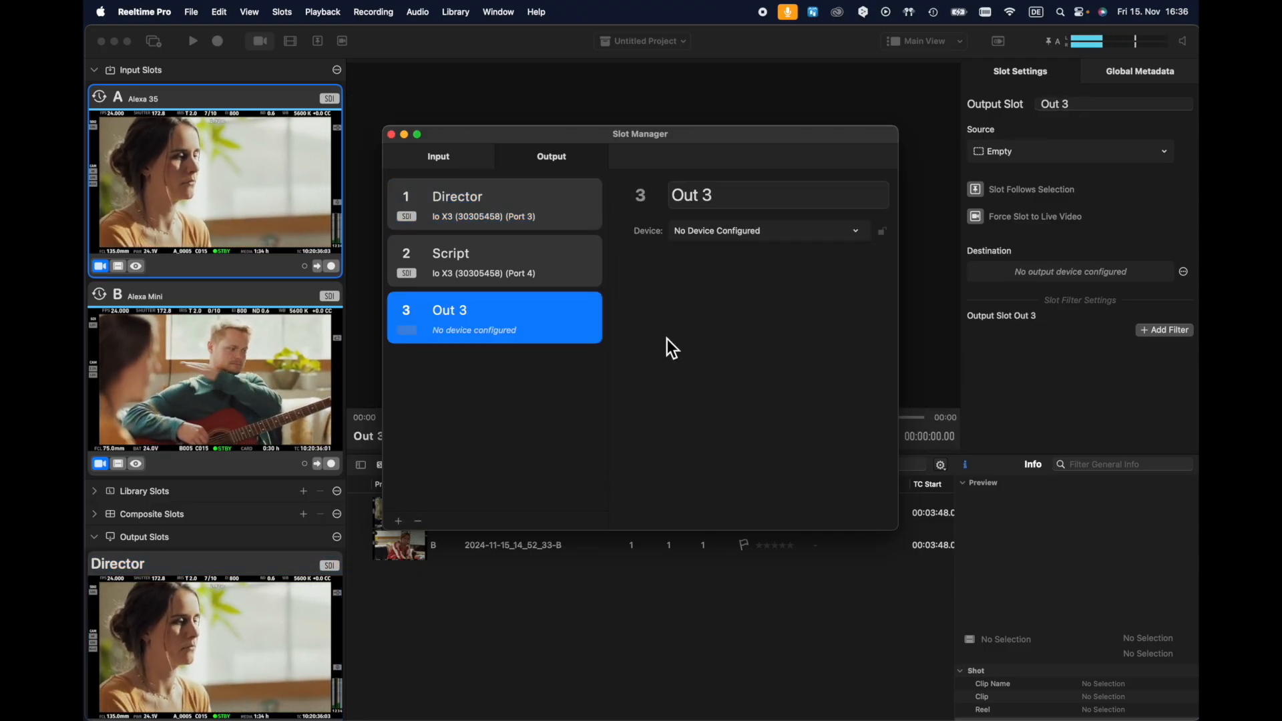
{"action": "left_click", "coordinate": [695, 205]}
{"action": "left_click_drag", "start_coordinate": [729, 200], "coordinate": [655, 198]}
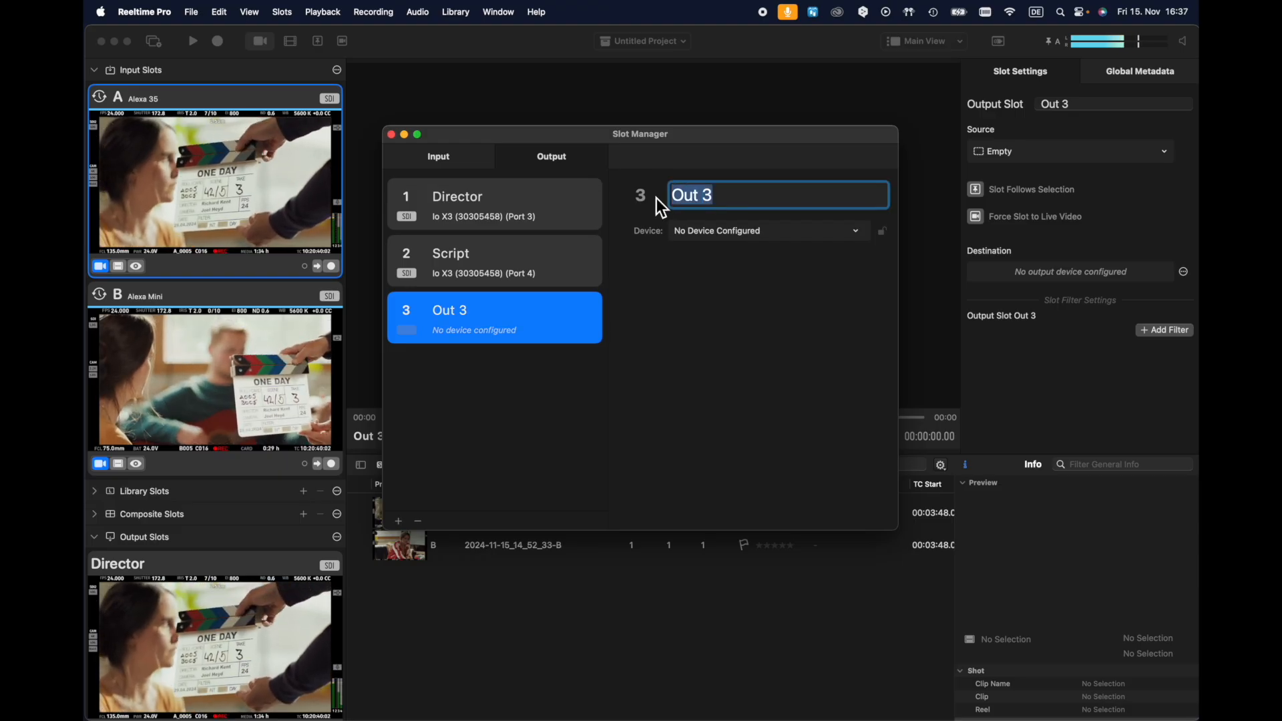
{"action": "type", "text": "A Stream"}
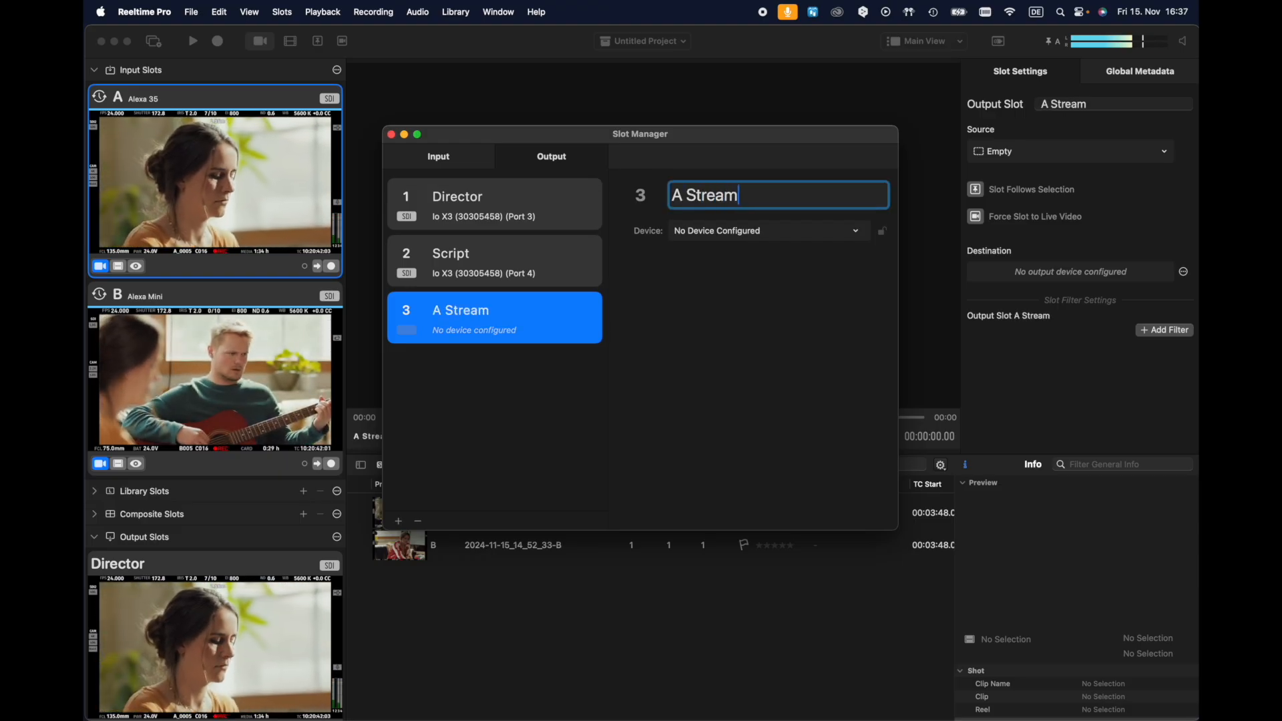
{"action": "left_click", "coordinate": [489, 438]}
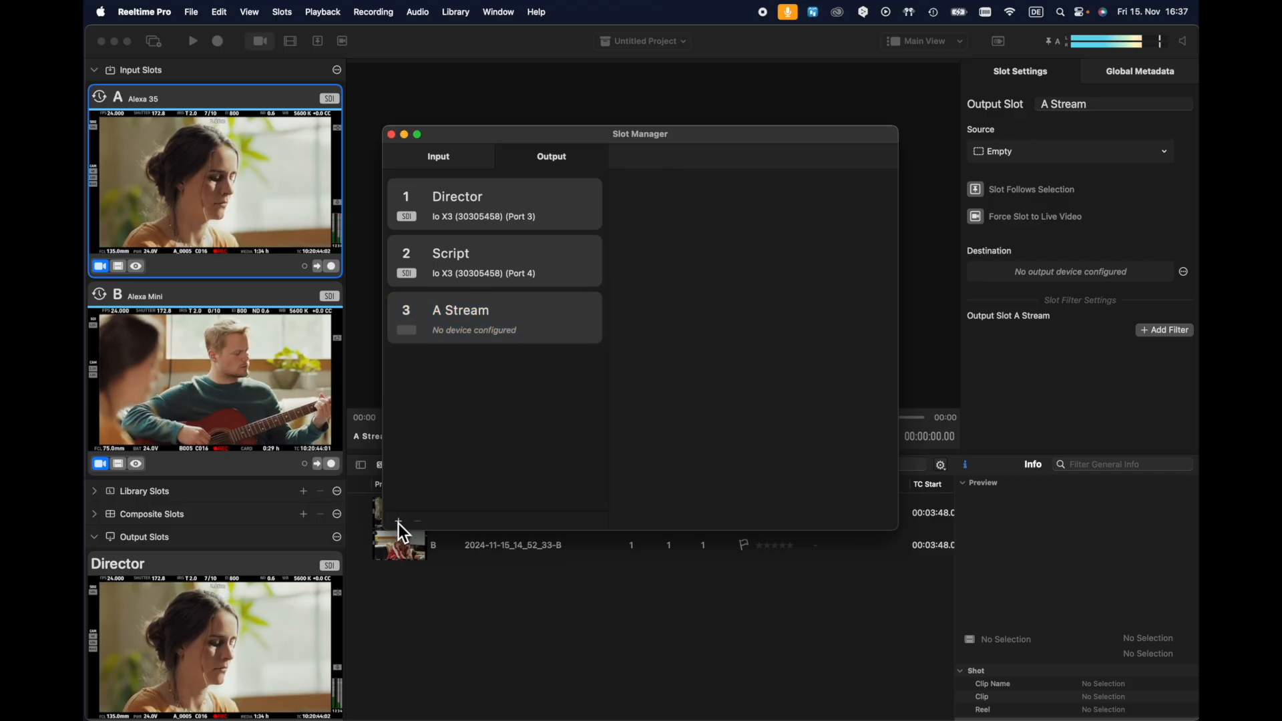
Add a fourth output slot and name it "B Stream"
{"action": "left_click", "coordinate": [398, 521]}
{"action": "left_click", "coordinate": [729, 198]}
{"action": "left_click_drag", "start_coordinate": [729, 198], "coordinate": [636, 205]}
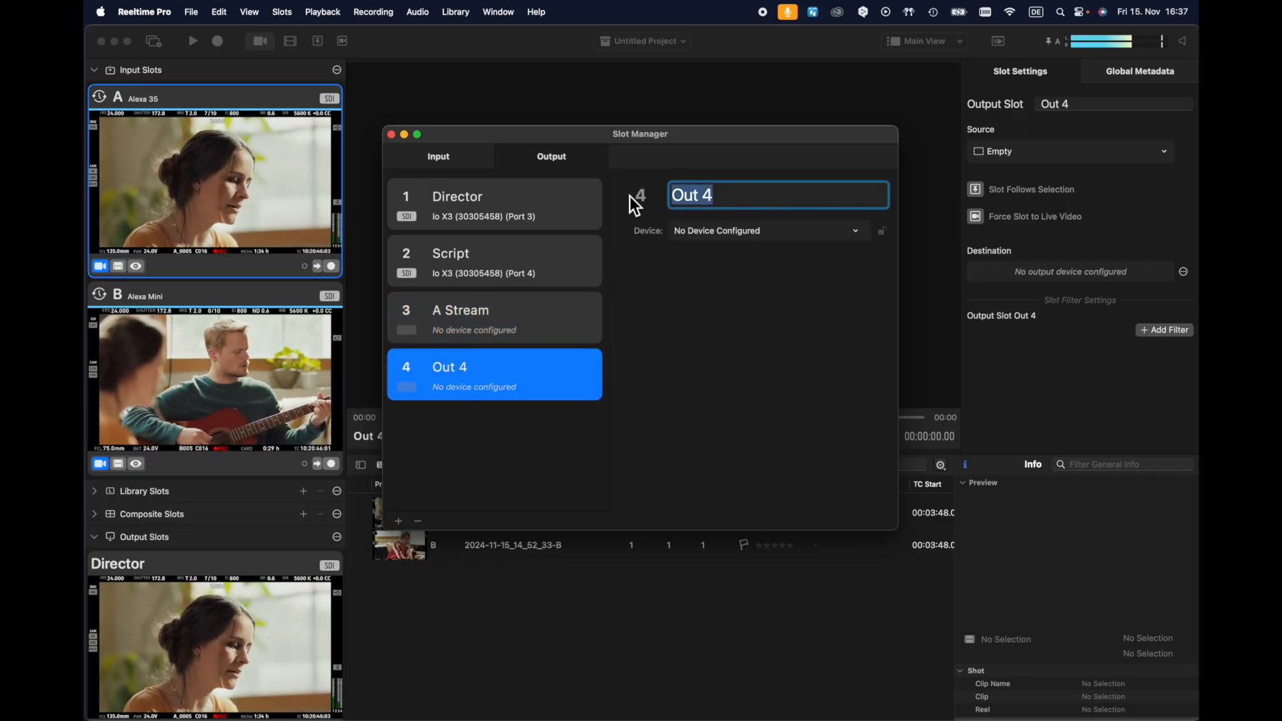
{"action": "type", "text": "B Strea"}
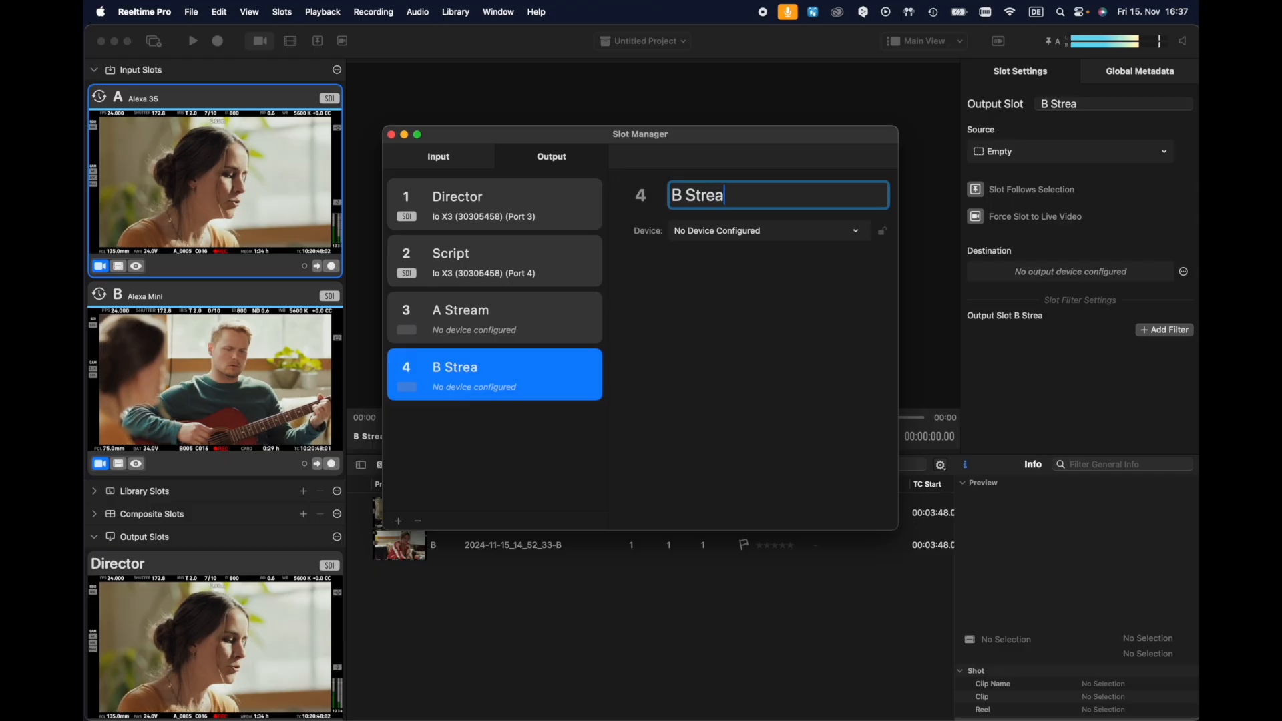
Assign Local Stream as the device of both the B Stream and A Stream output slots and close the Slot Manager
{"action": "left_click", "coordinate": [735, 233]}
{"action": "left_click", "coordinate": [736, 358]}
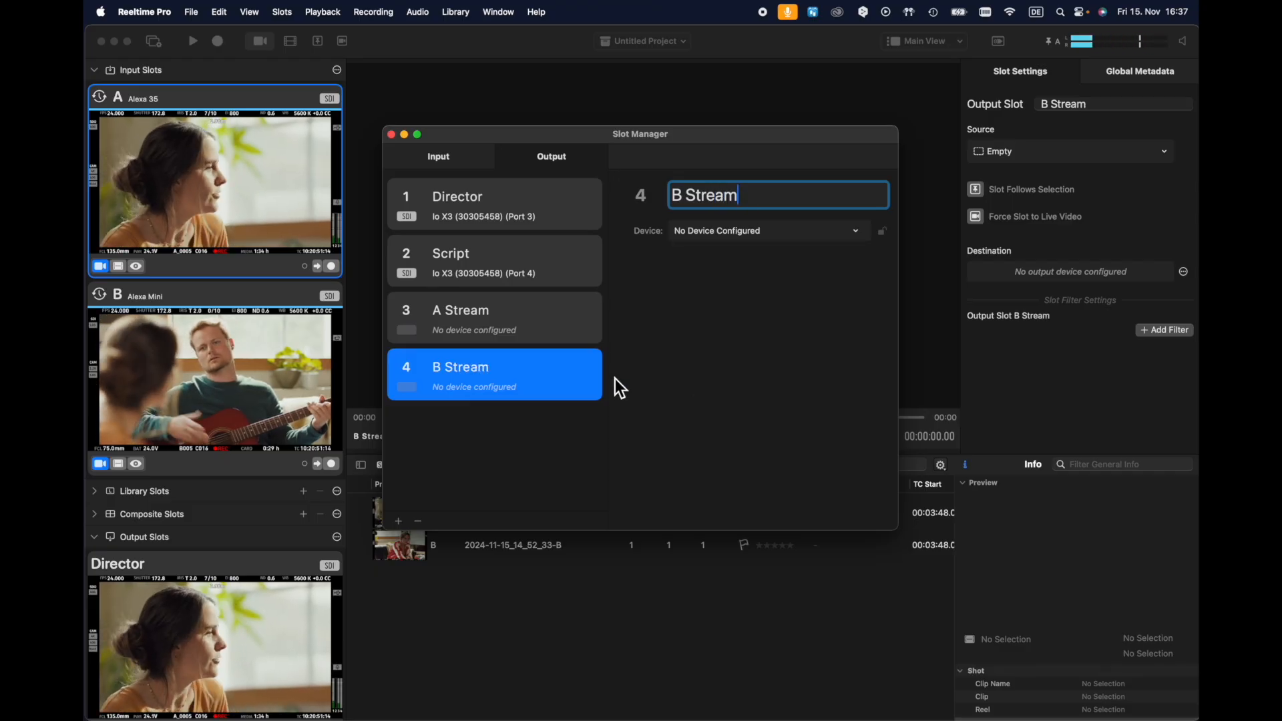
{"action": "left_click", "coordinate": [547, 327]}
{"action": "left_click", "coordinate": [788, 237]}
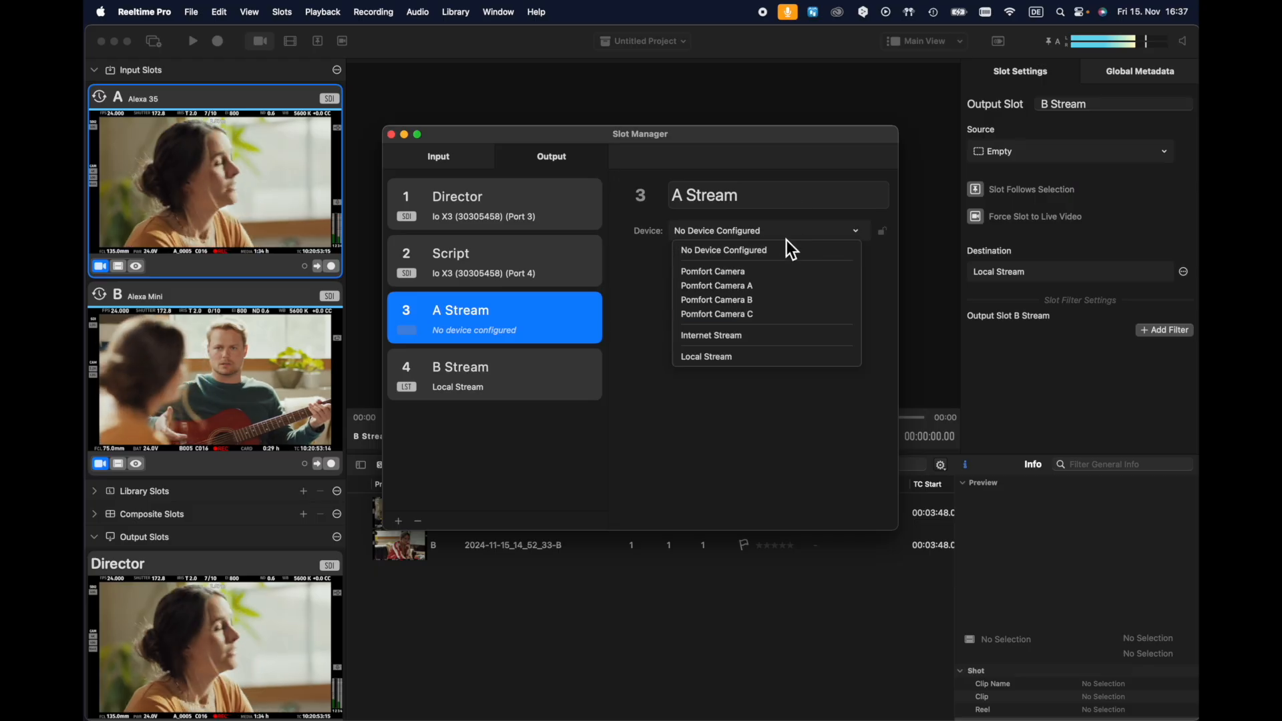
{"action": "left_click", "coordinate": [773, 354]}
{"action": "left_click", "coordinate": [391, 134]}
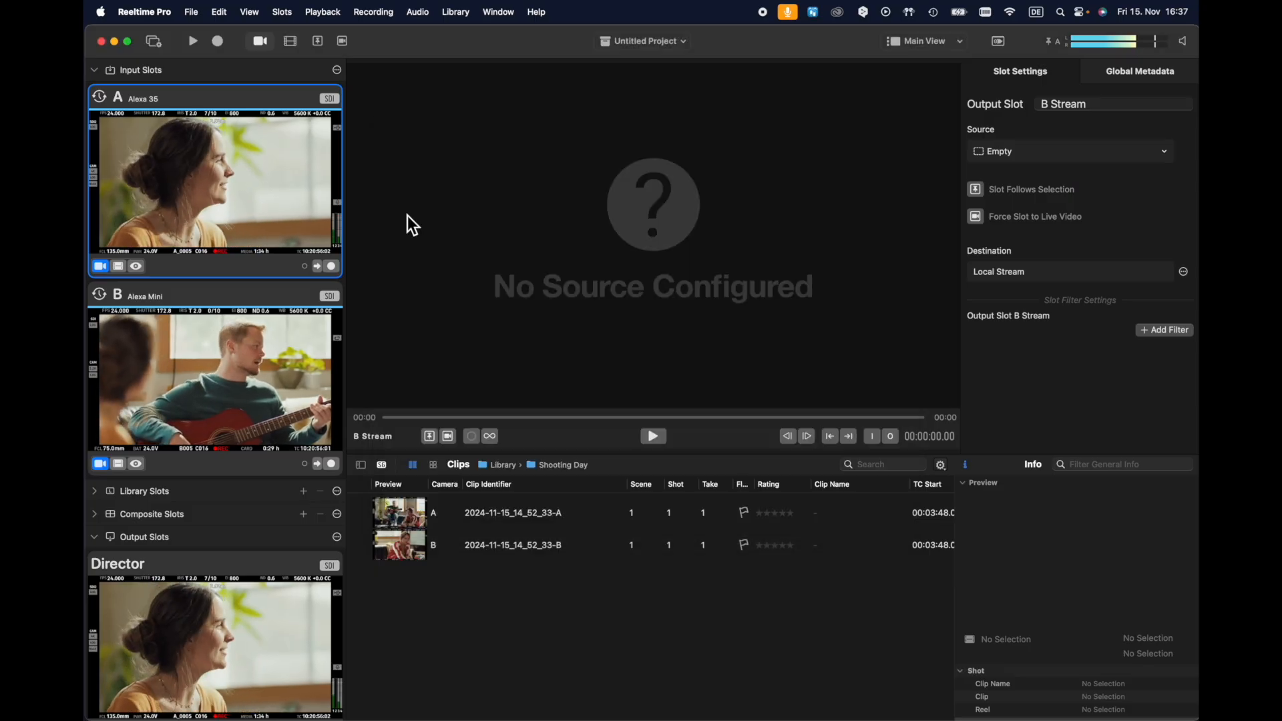
Set the source of the A Stream output slot to A — Alexa 35
{"action": "scroll", "coordinate": [216, 467], "scroll_direction": "down", "scroll_amount": 10}
{"action": "left_click", "coordinate": [215, 504]}
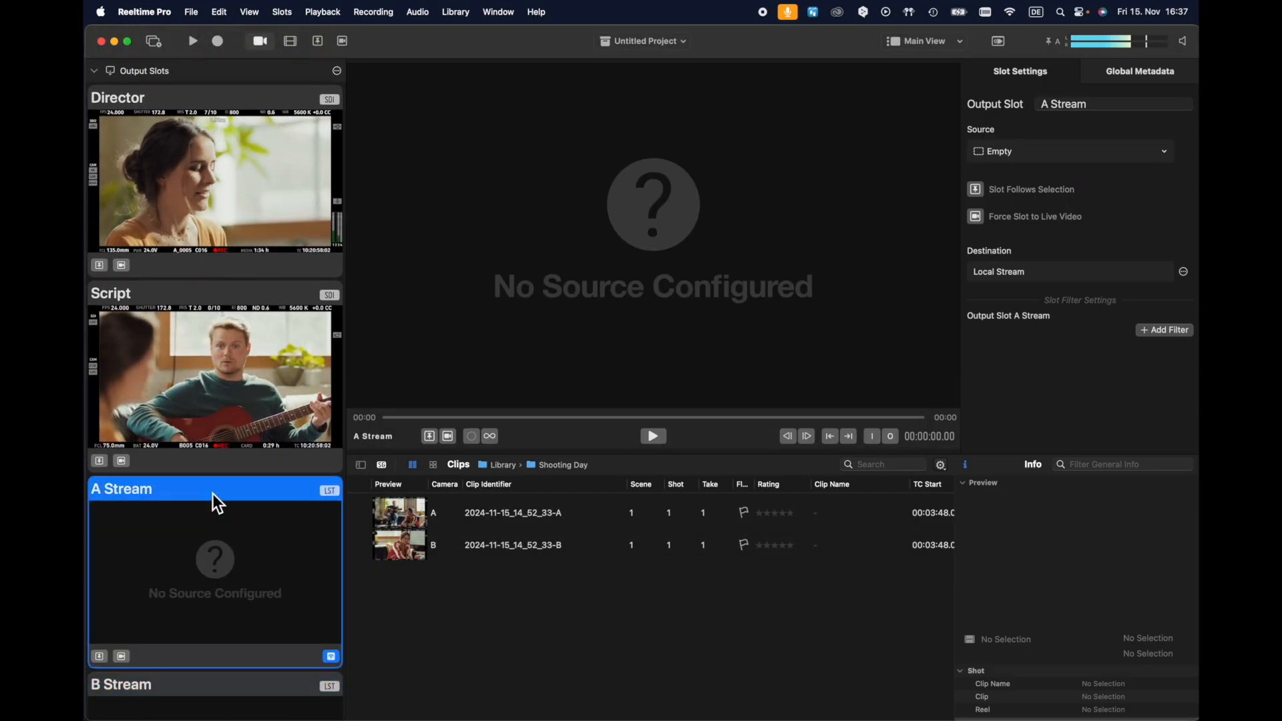
{"action": "left_click", "coordinate": [1081, 153]}
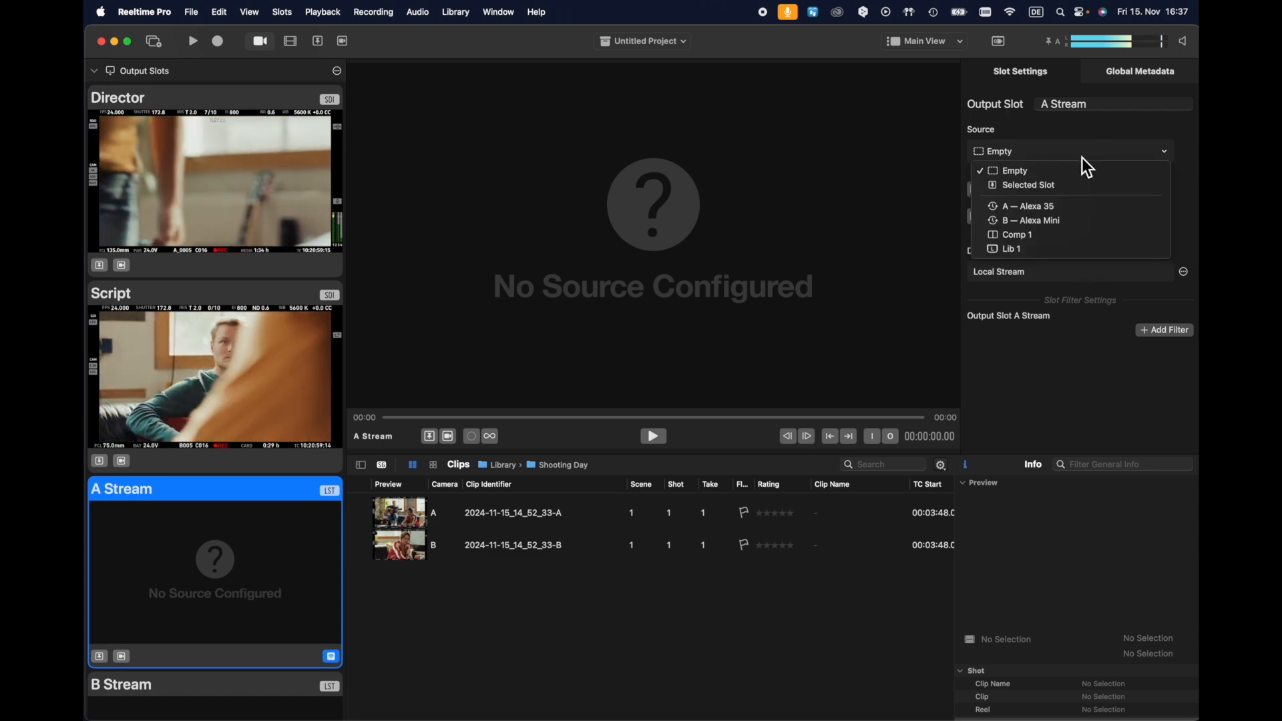
{"action": "left_click", "coordinate": [1070, 208]}
Set the source of the B Stream output slot to B — Alexa Mini
{"action": "scroll", "coordinate": [311, 419], "scroll_direction": "down", "scroll_amount": 3}
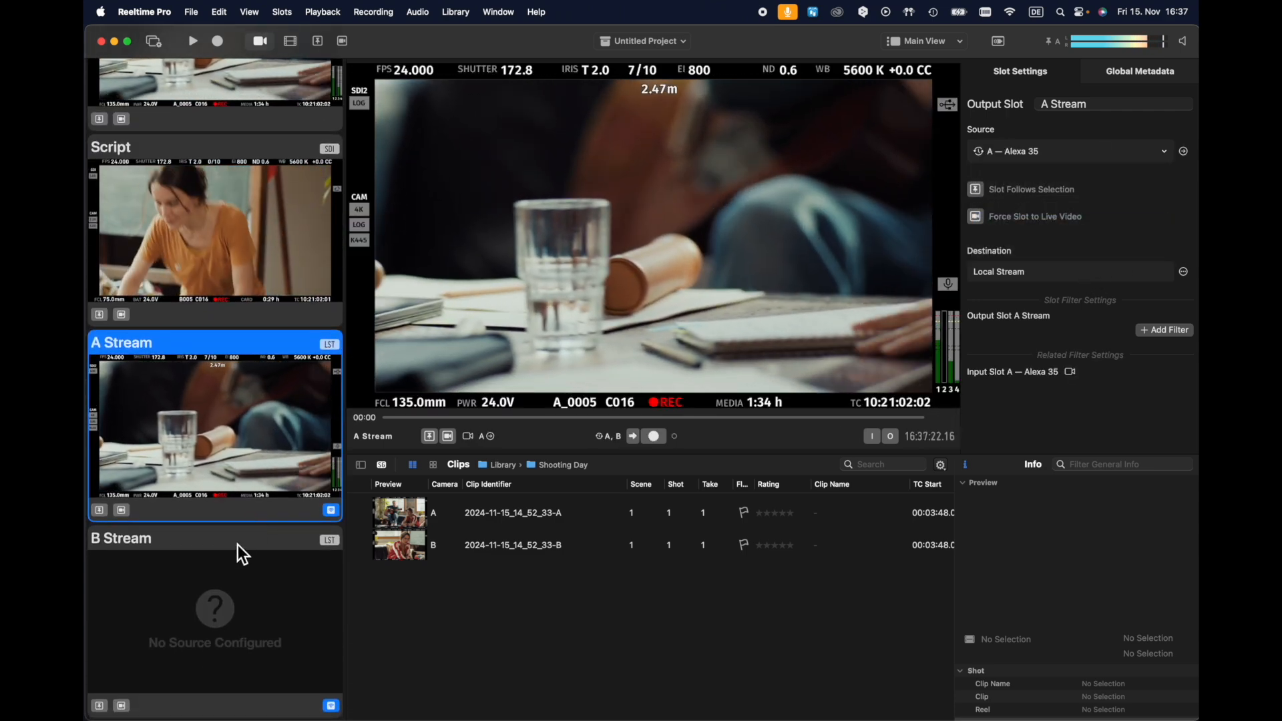
{"action": "left_click", "coordinate": [237, 545]}
{"action": "left_click", "coordinate": [1124, 155]}
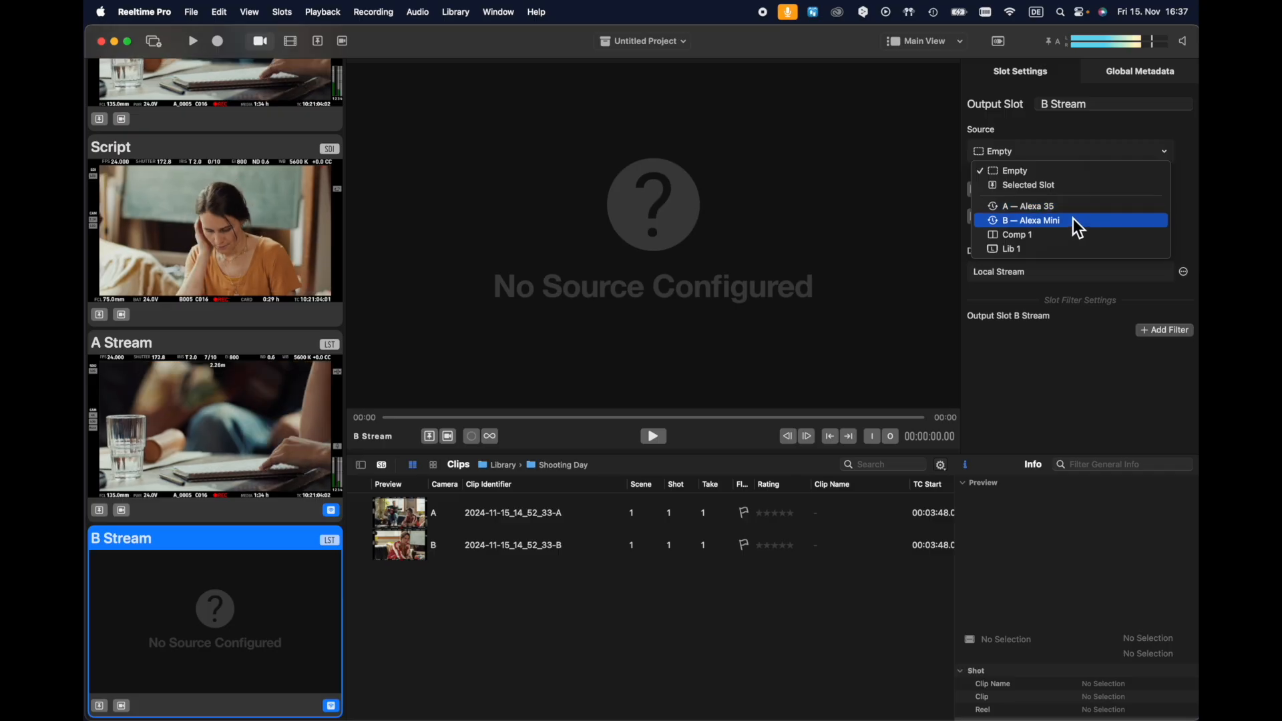
{"action": "left_click", "coordinate": [1072, 218]}
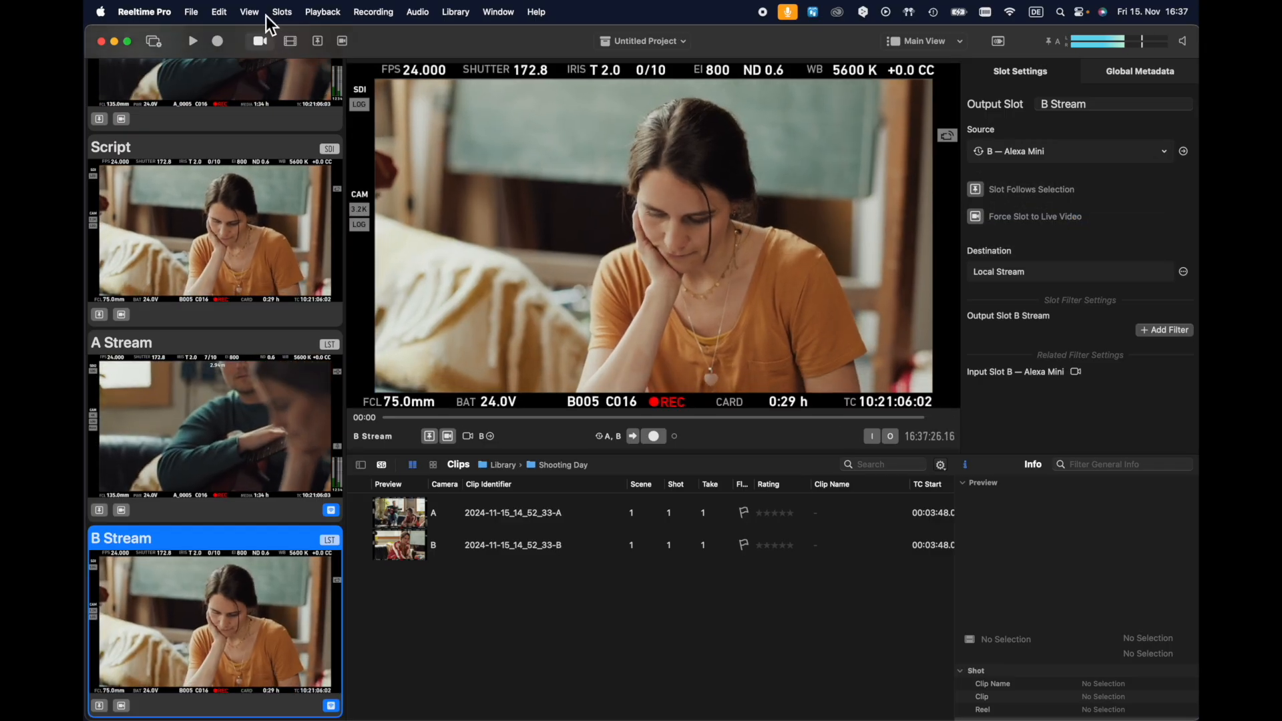
Check the local streaming settings for the stream password and show the link to the Reeltime Viewer iPad/iOS app
{"action": "left_click", "coordinate": [162, 11]}
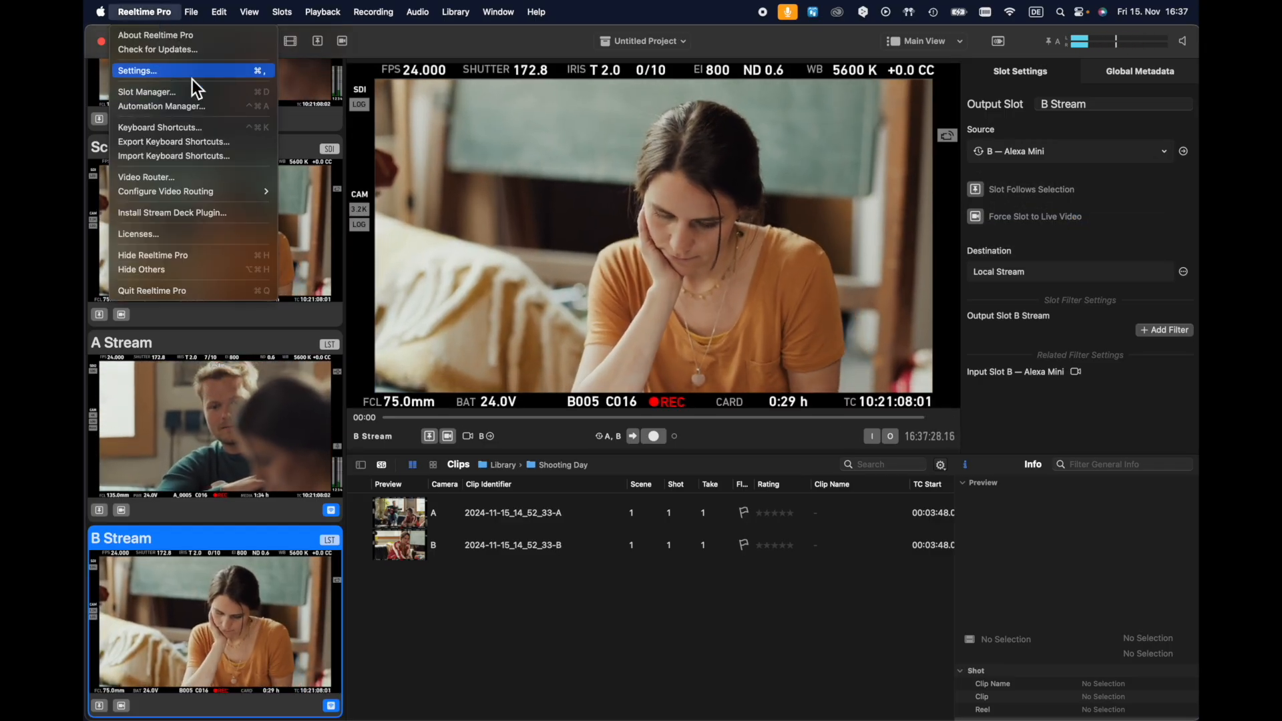
{"action": "left_click", "coordinate": [159, 70]}
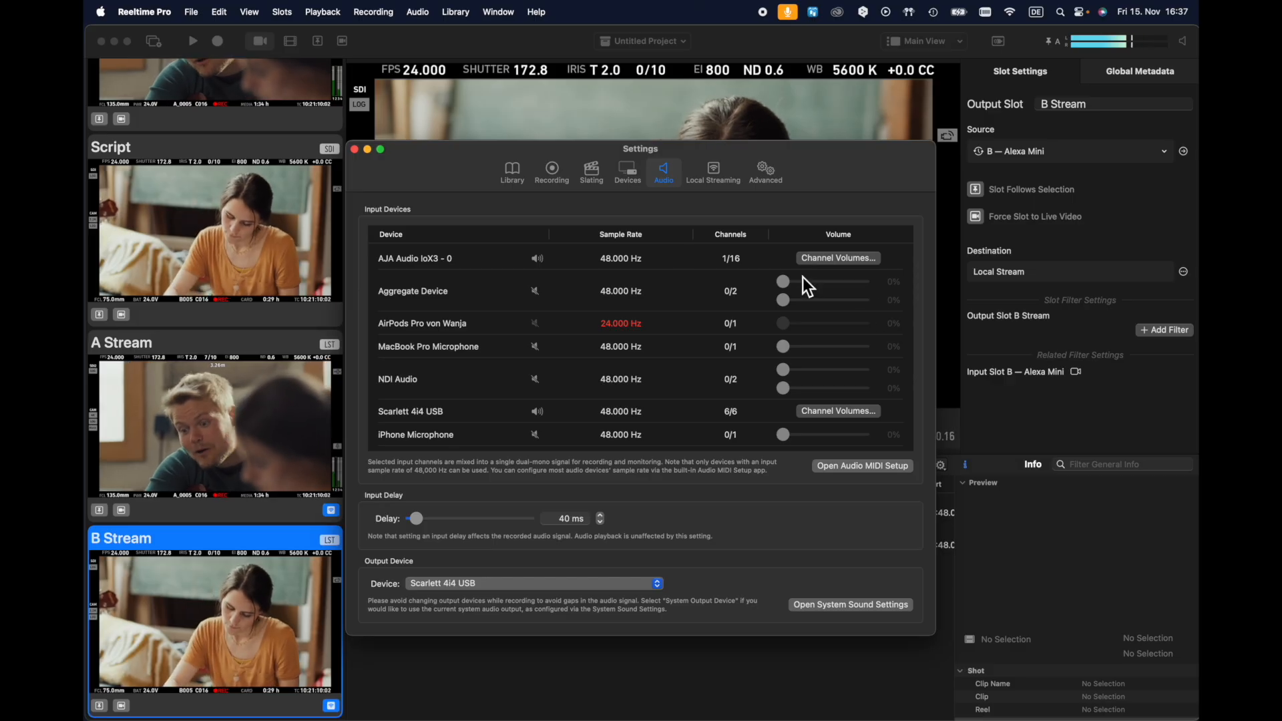
{"action": "left_click", "coordinate": [719, 175]}
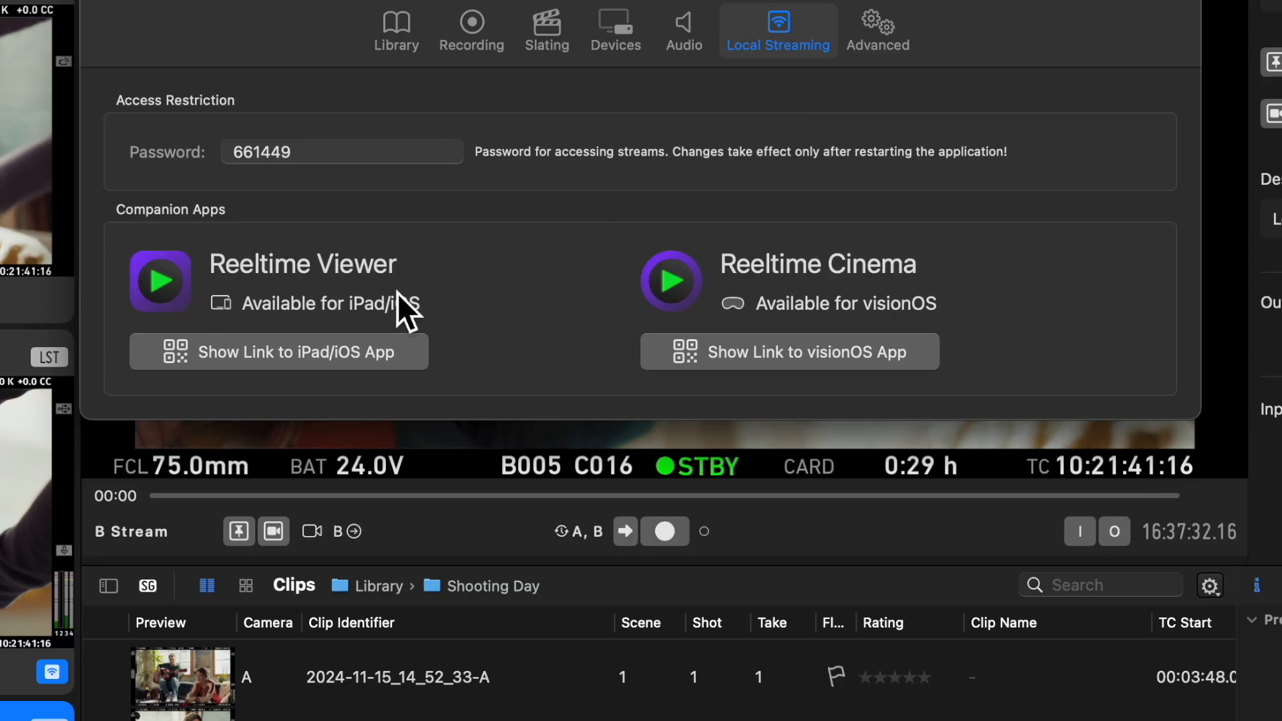
{"action": "left_click", "coordinate": [255, 358]}
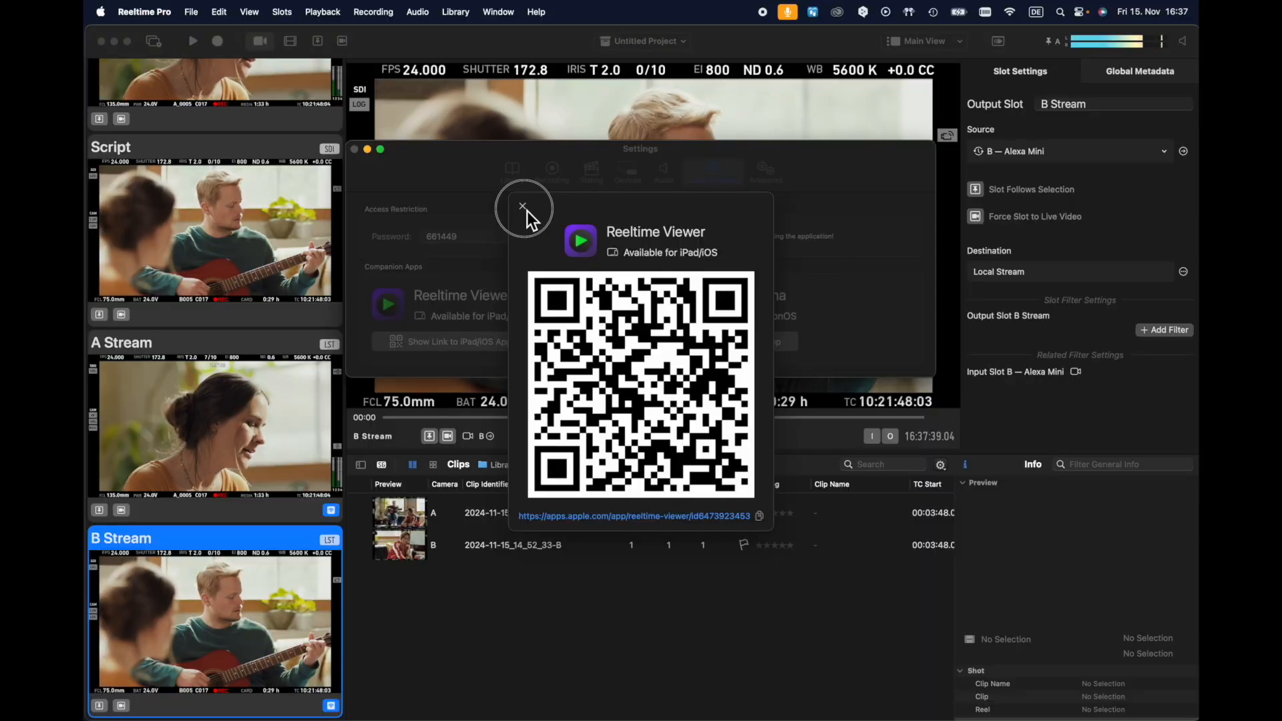
{"action": "left_click", "coordinate": [418, 96]}
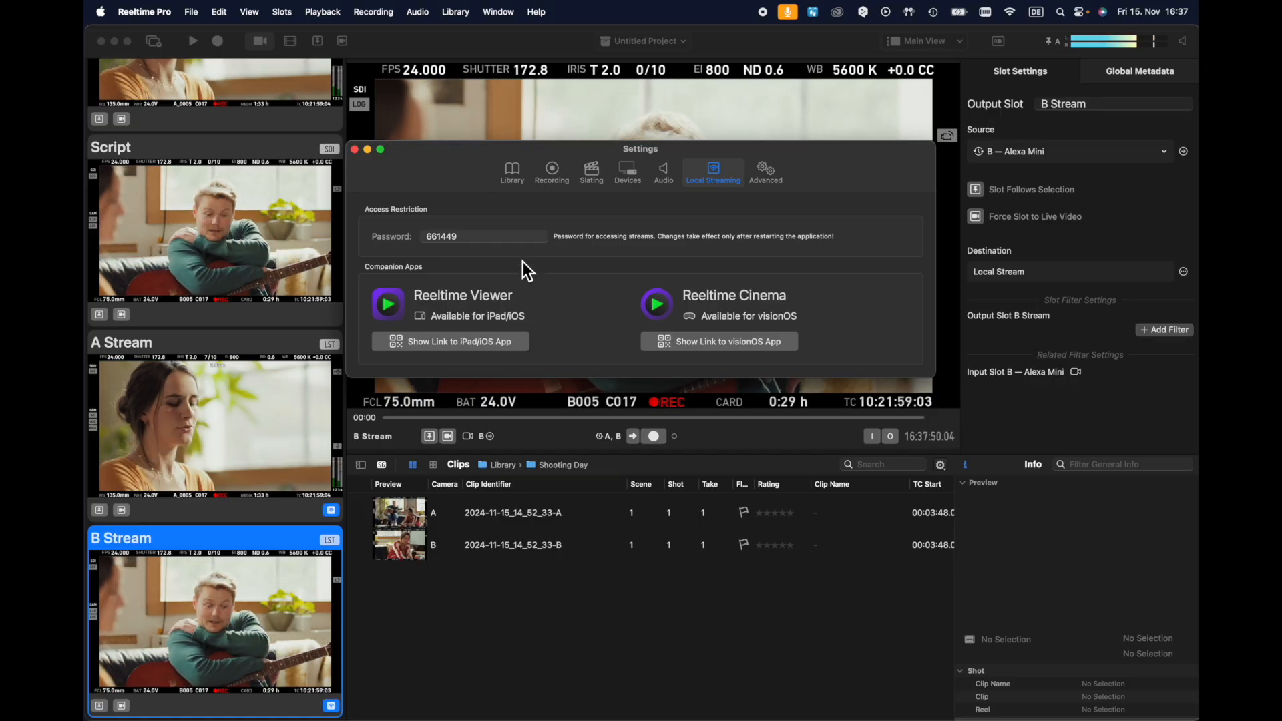
{"action": "left_click", "coordinate": [356, 150]}
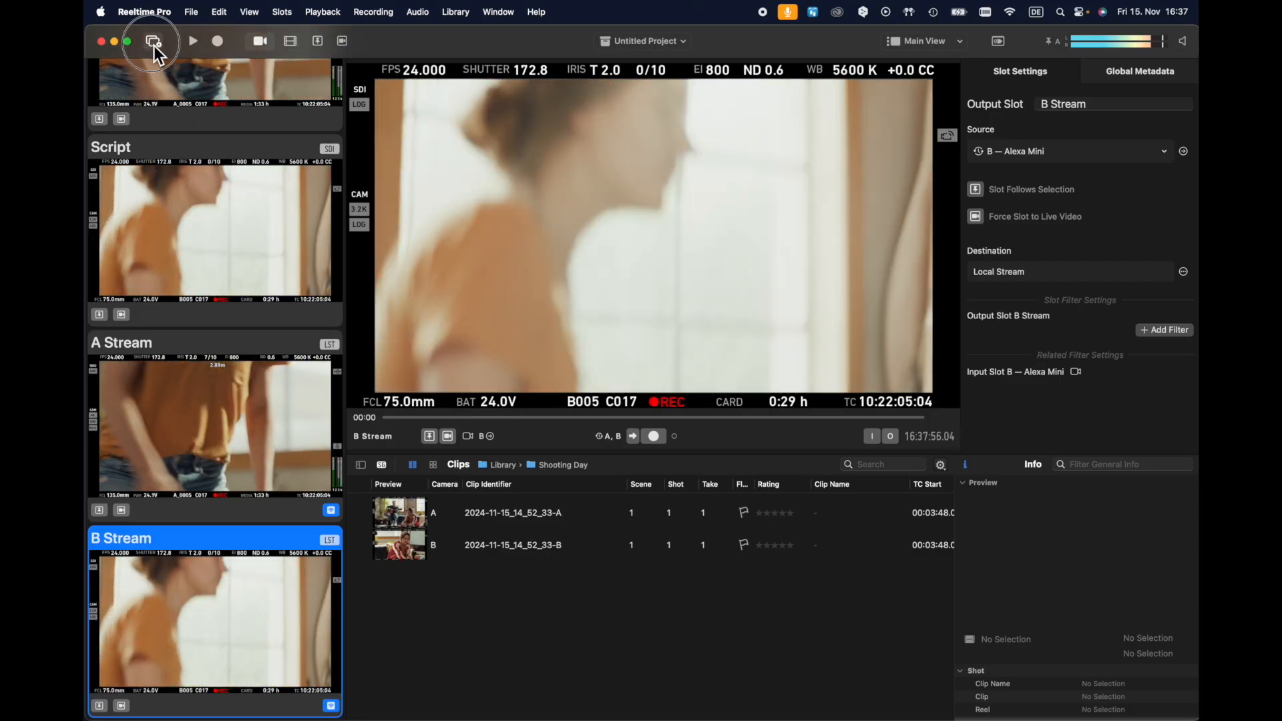
Open the Slot Manager and view the settings of the A Stream output slot
{"action": "left_click", "coordinate": [153, 42]}
{"action": "left_click", "coordinate": [527, 330]}
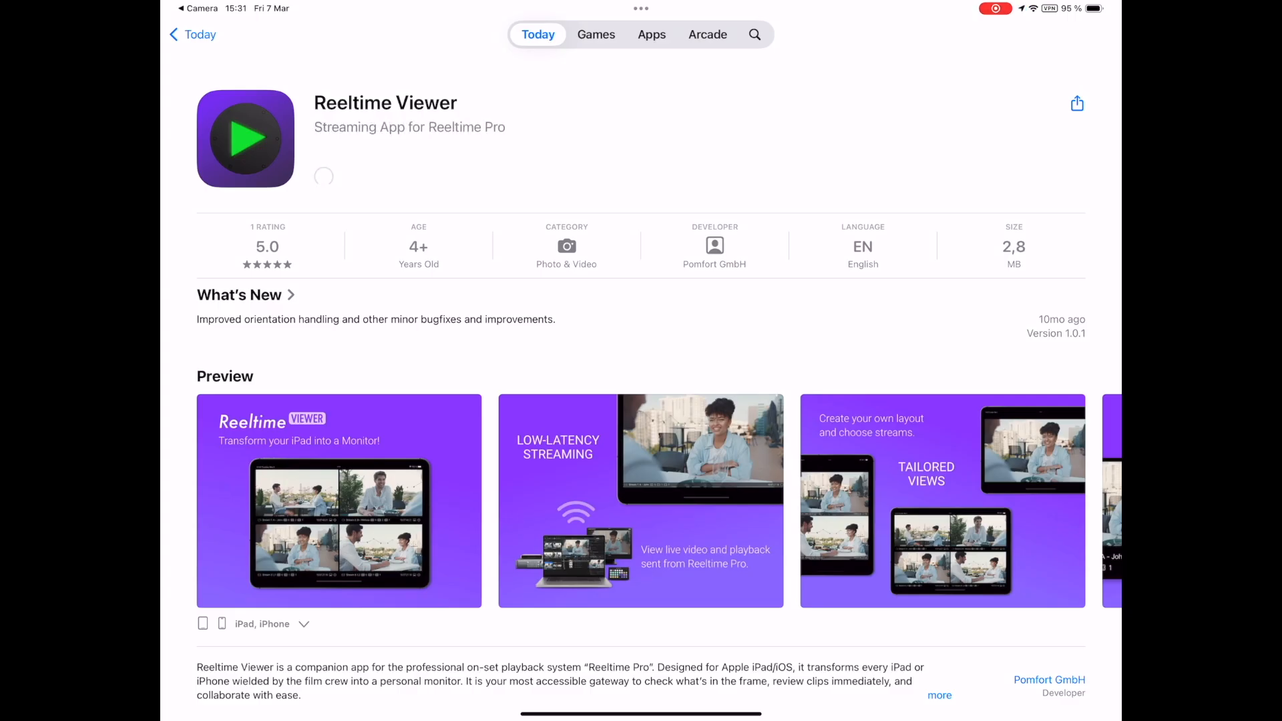
On the iPad, open Reeltime Viewer from the App Store and show the A Stream and B Stream side by side
{"action": "left_click", "coordinate": [339, 177]}
{"action": "left_click", "coordinate": [688, 504]}
{"action": "left_click", "coordinate": [558, 239]}
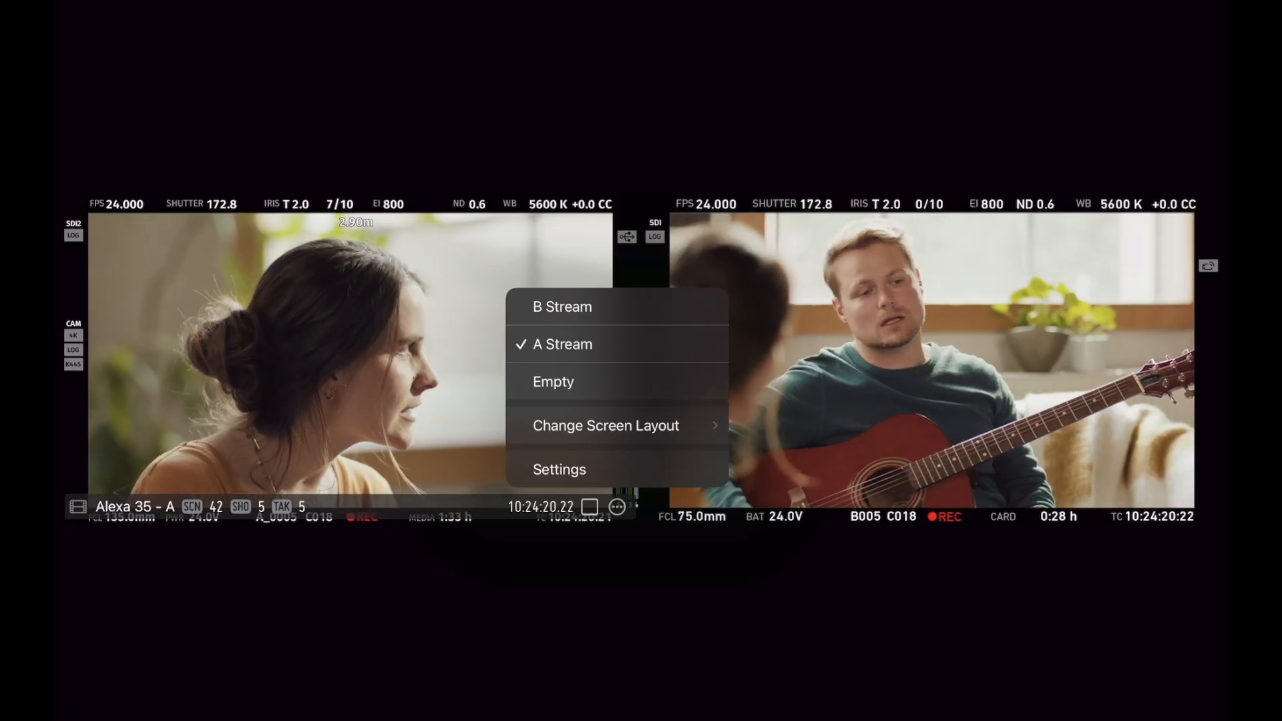
Change the viewer's screen layout first to 3 views and finally to 4 views
{"action": "left_click", "coordinate": [606, 426]}
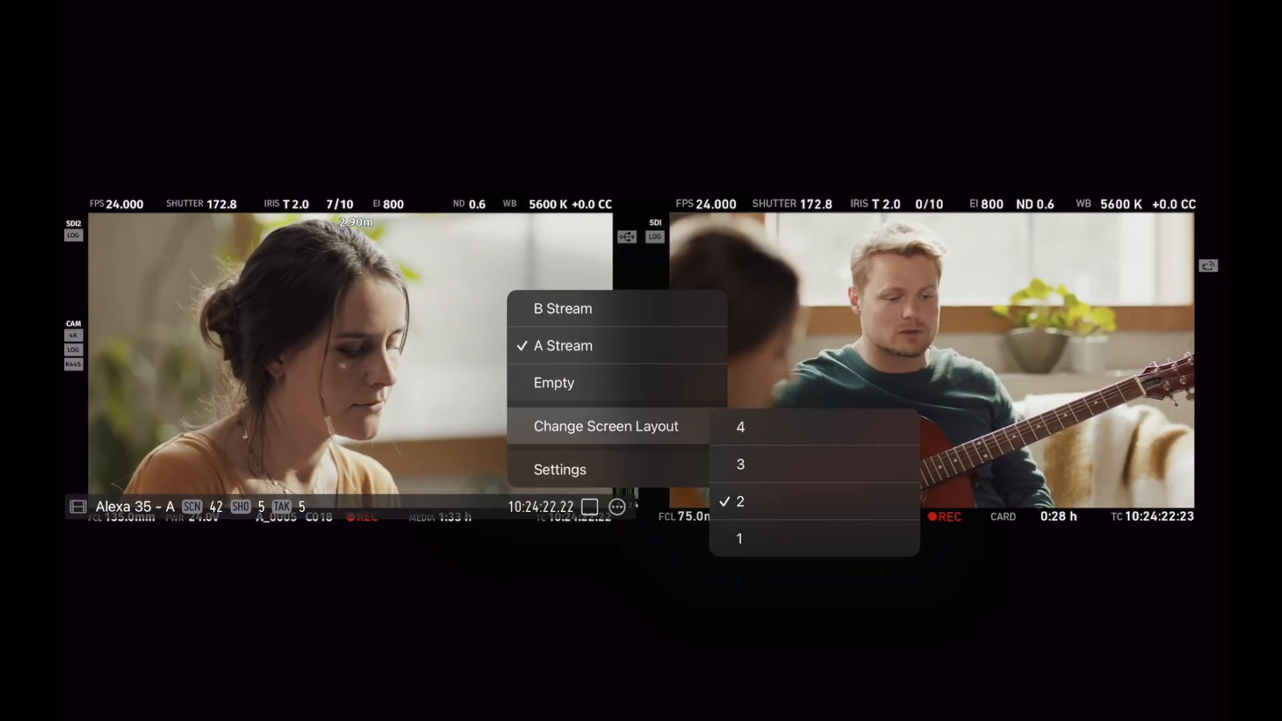
{"action": "left_click", "coordinate": [740, 464]}
{"action": "left_click", "coordinate": [423, 452]}
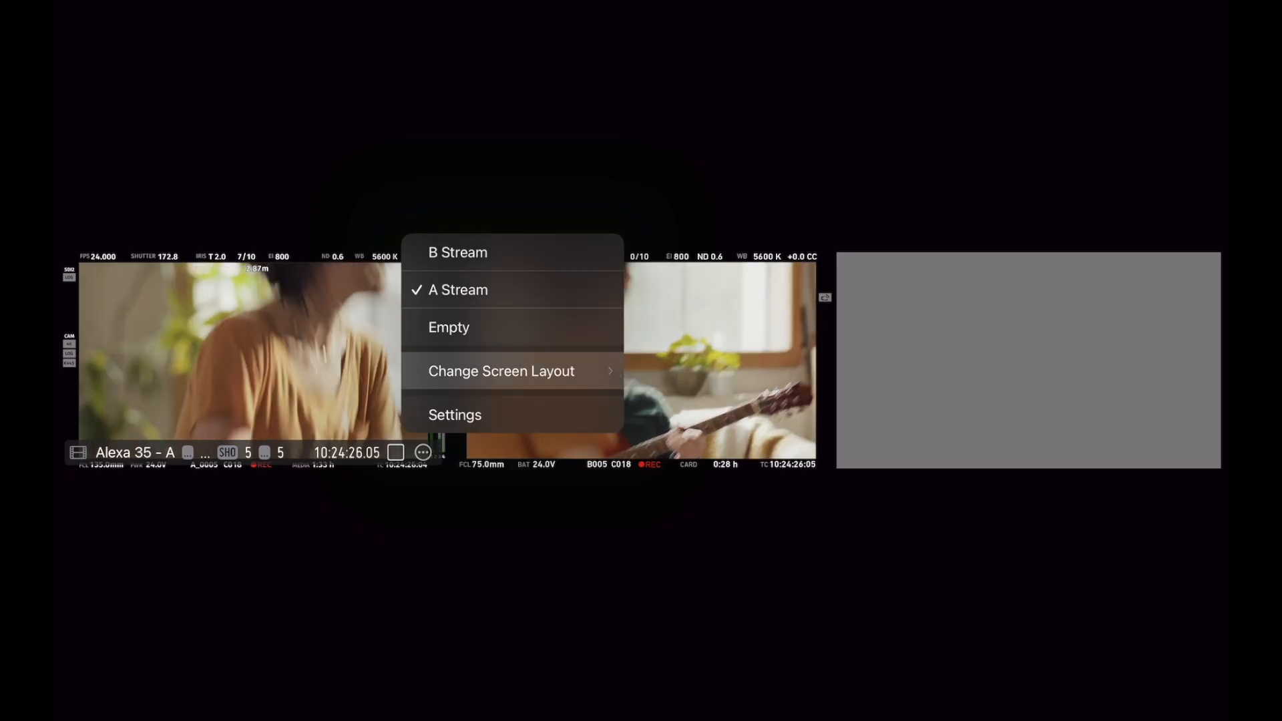
{"action": "left_click", "coordinate": [501, 371]}
{"action": "left_click", "coordinate": [641, 372]}
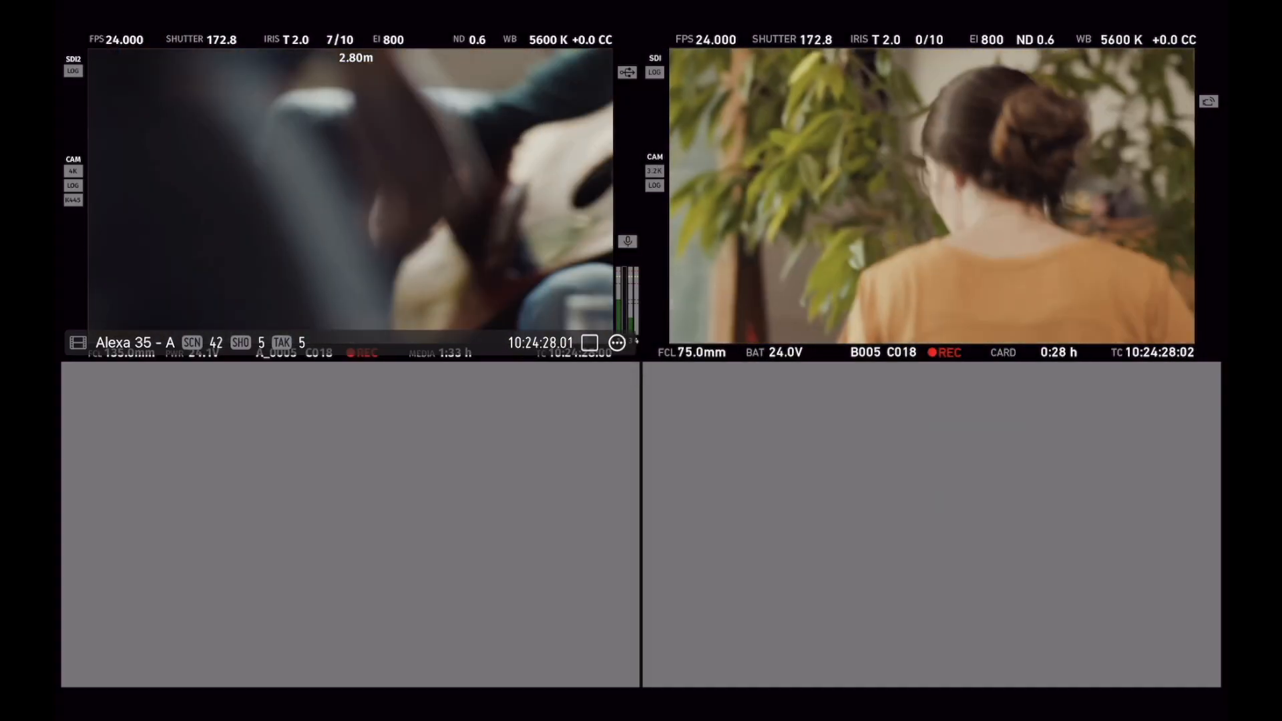